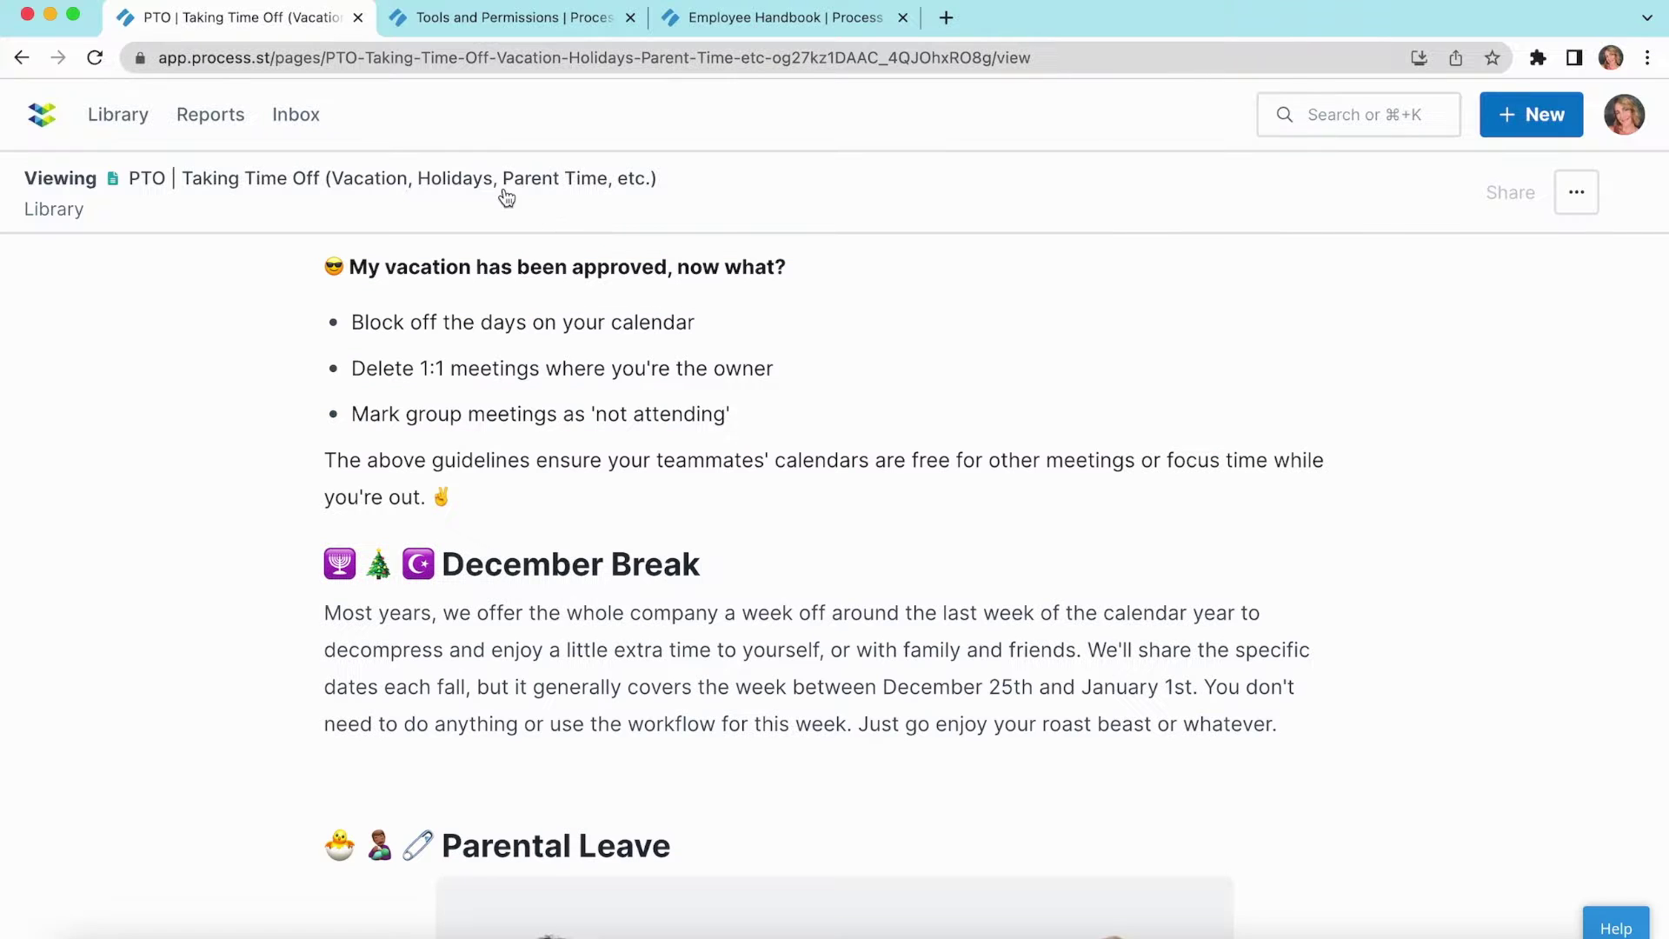
scroll(535, 343, "down", 3)
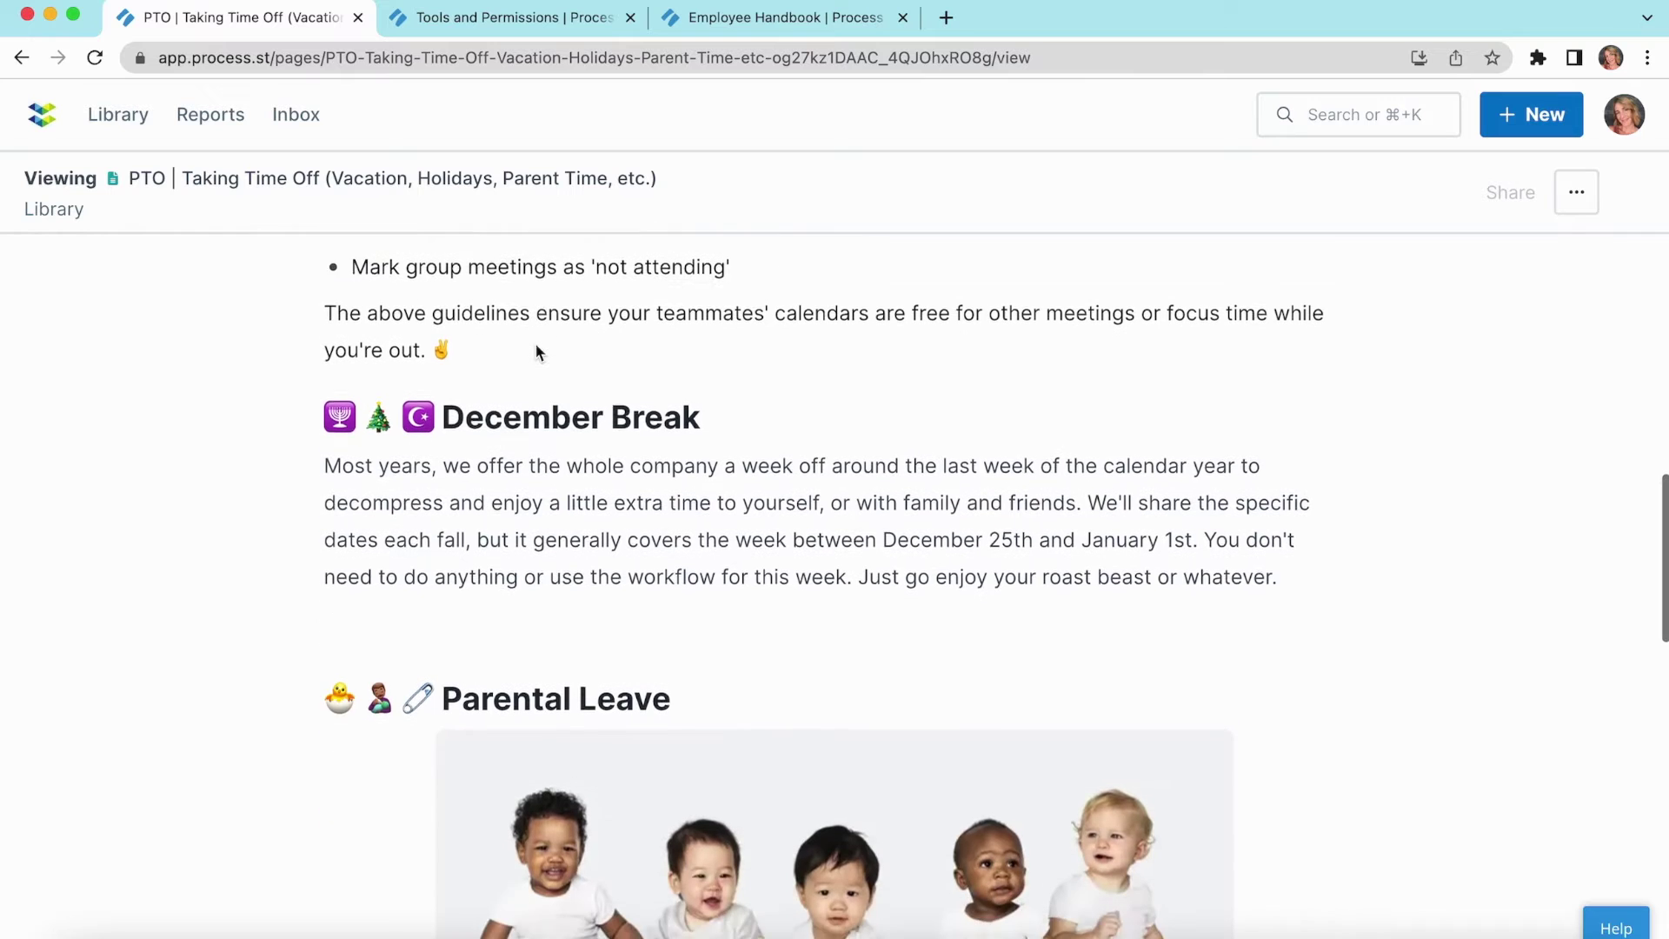
- Browse the Tools and Permissions page, then the Employee Handbook page
left_click(503, 19)
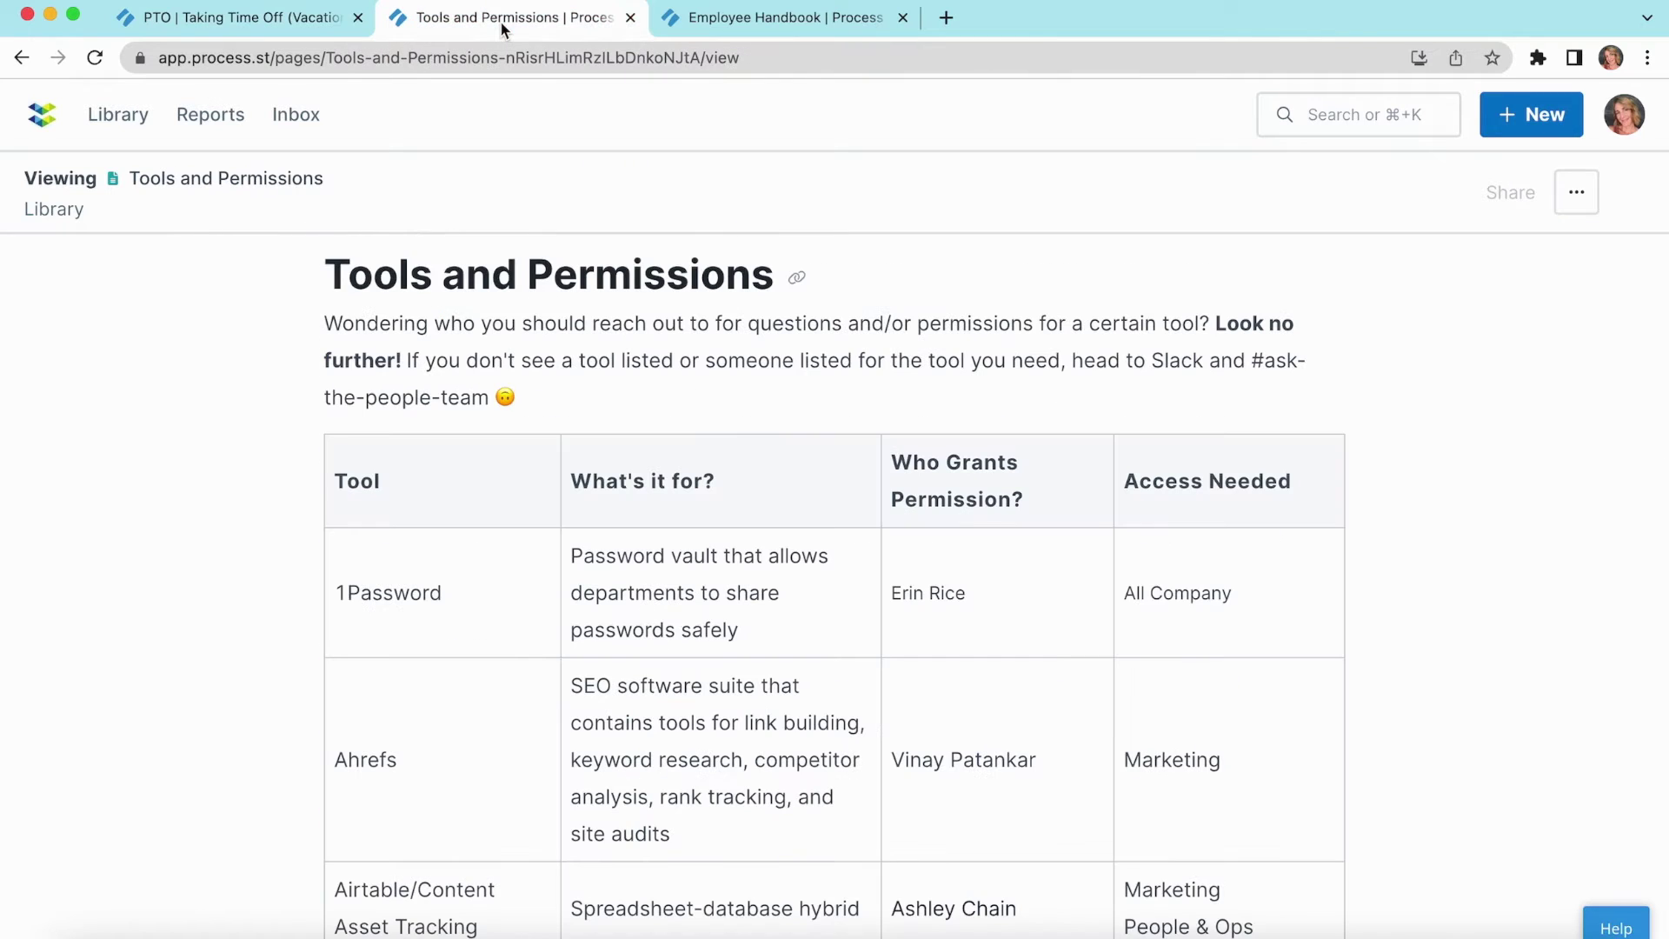
left_click(714, 21)
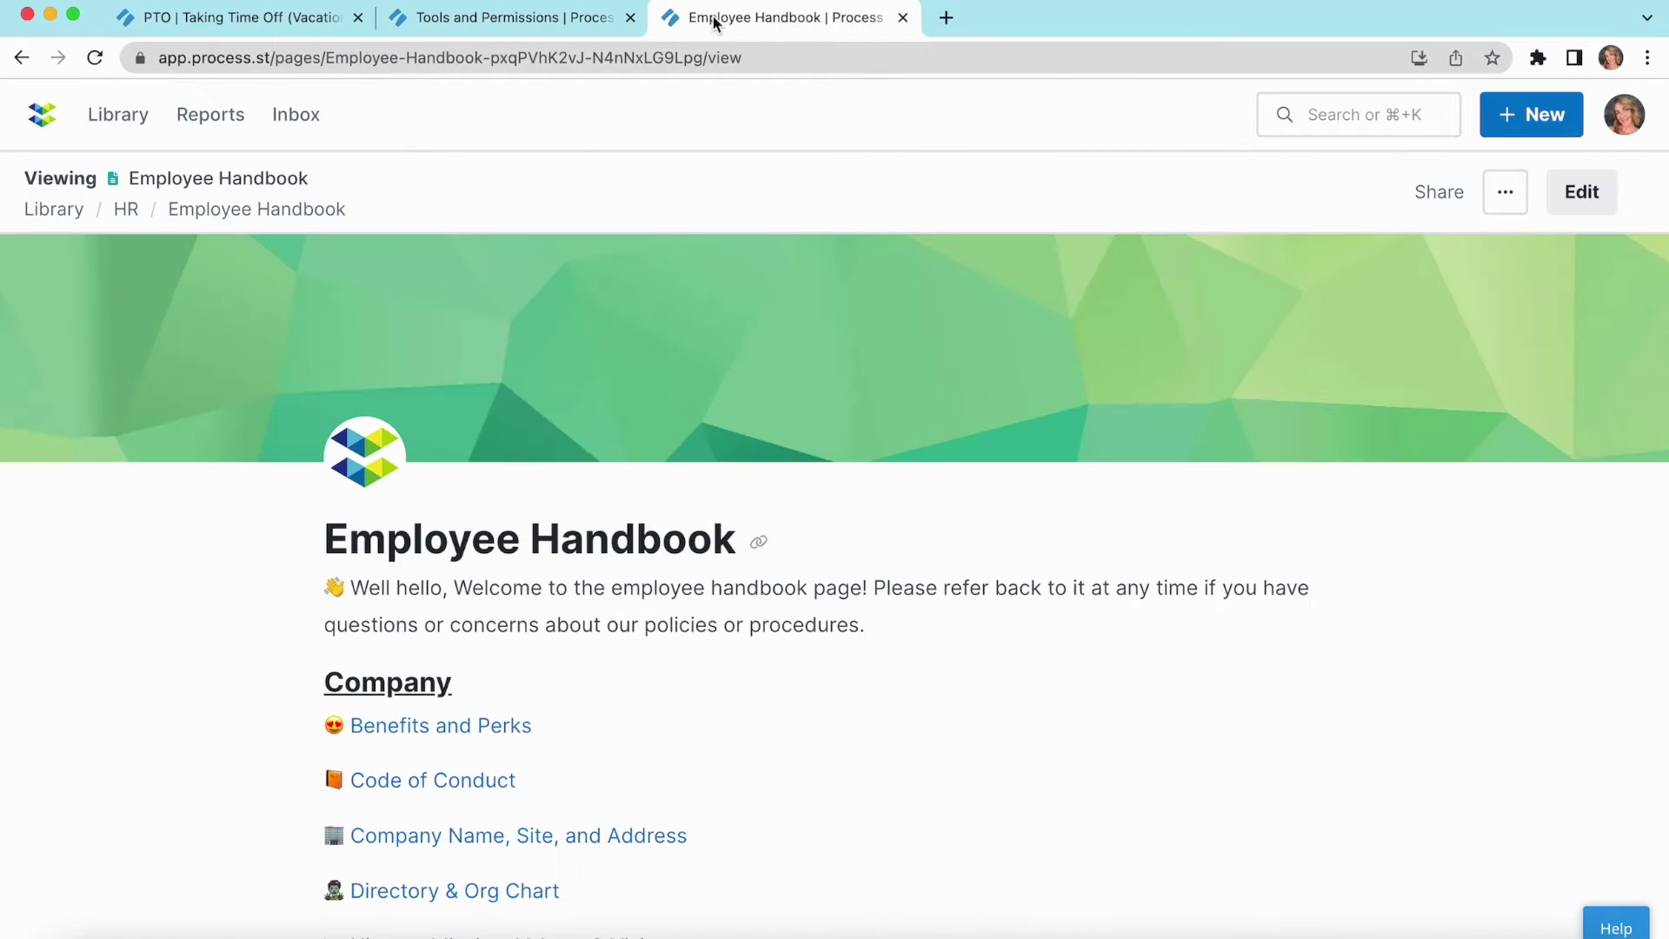
scroll(786, 349, "down", 1)
scroll(786, 351, "down", 2)
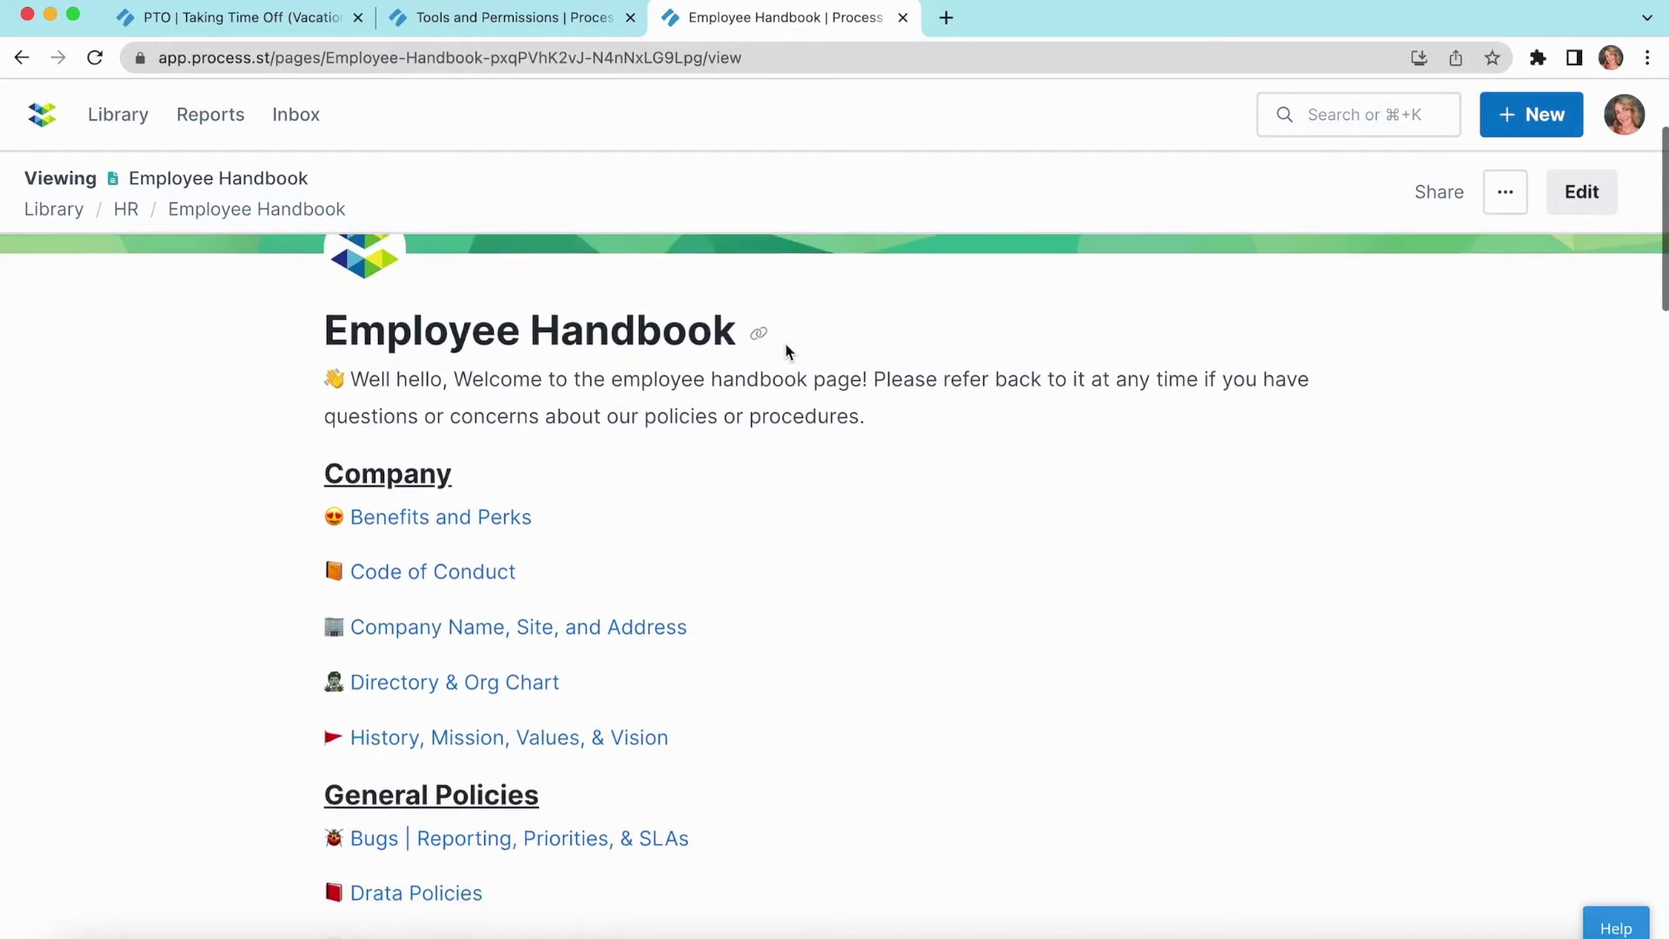
scroll(786, 350, "down", 1)
scroll(786, 350, "down", 2)
scroll(786, 349, "down", 1)
scroll(785, 349, "down", 3)
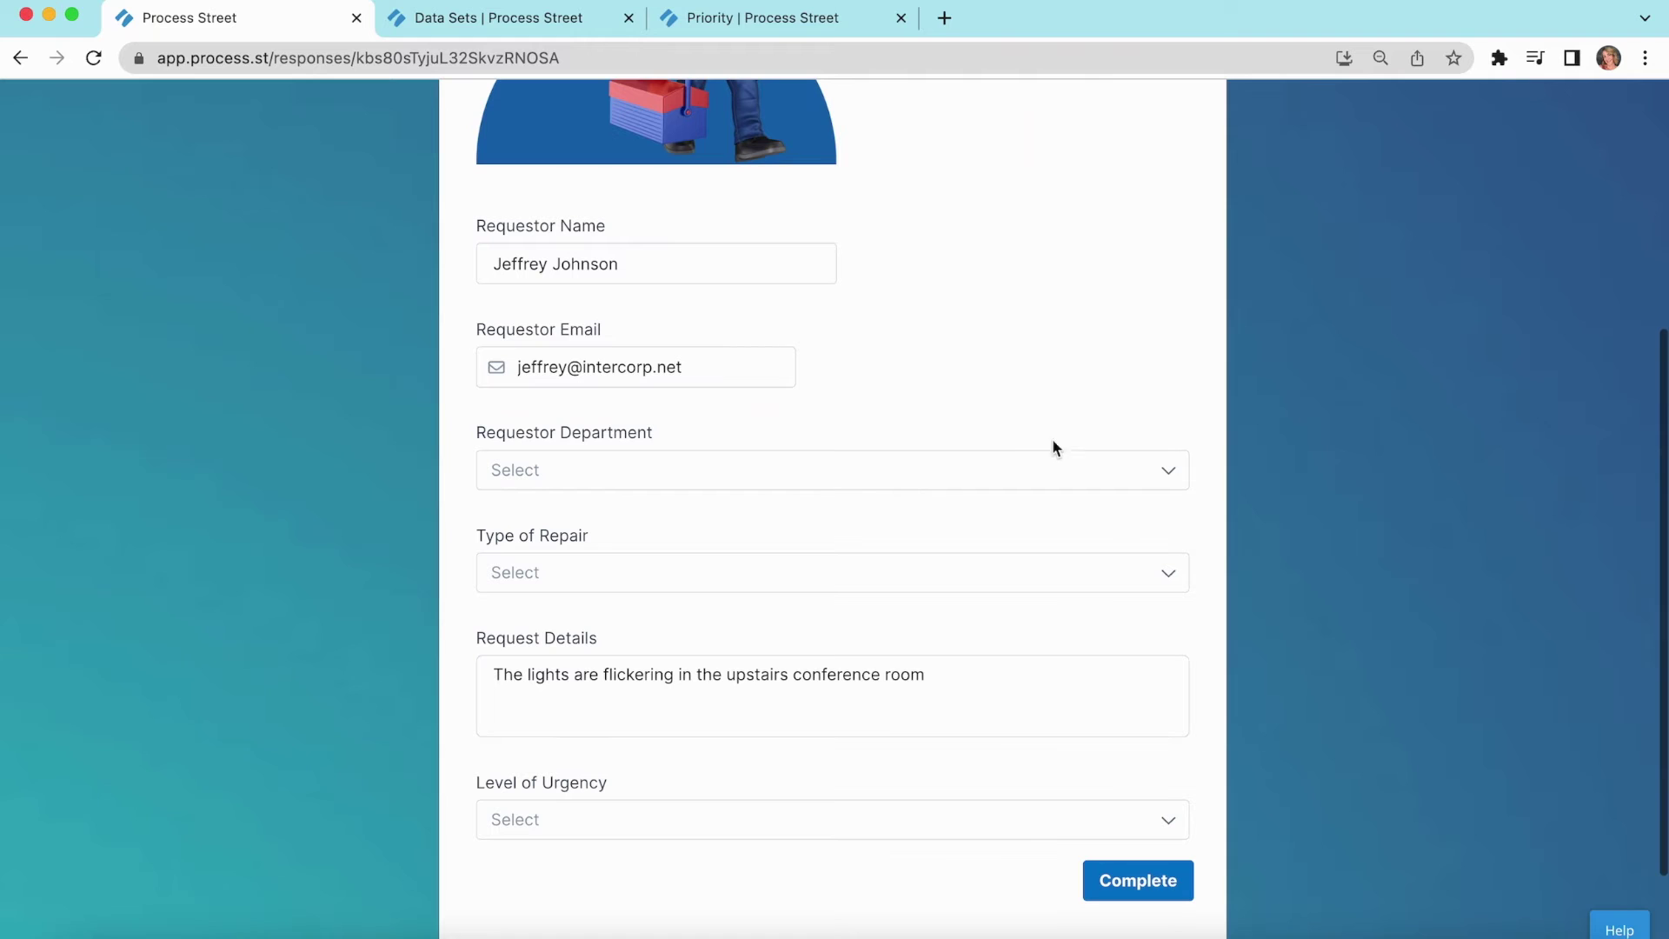
- Set department HR, repair type Electrical and urgency Priority, then view Maintenance Requests
left_click(1025, 471)
left_click(573, 561)
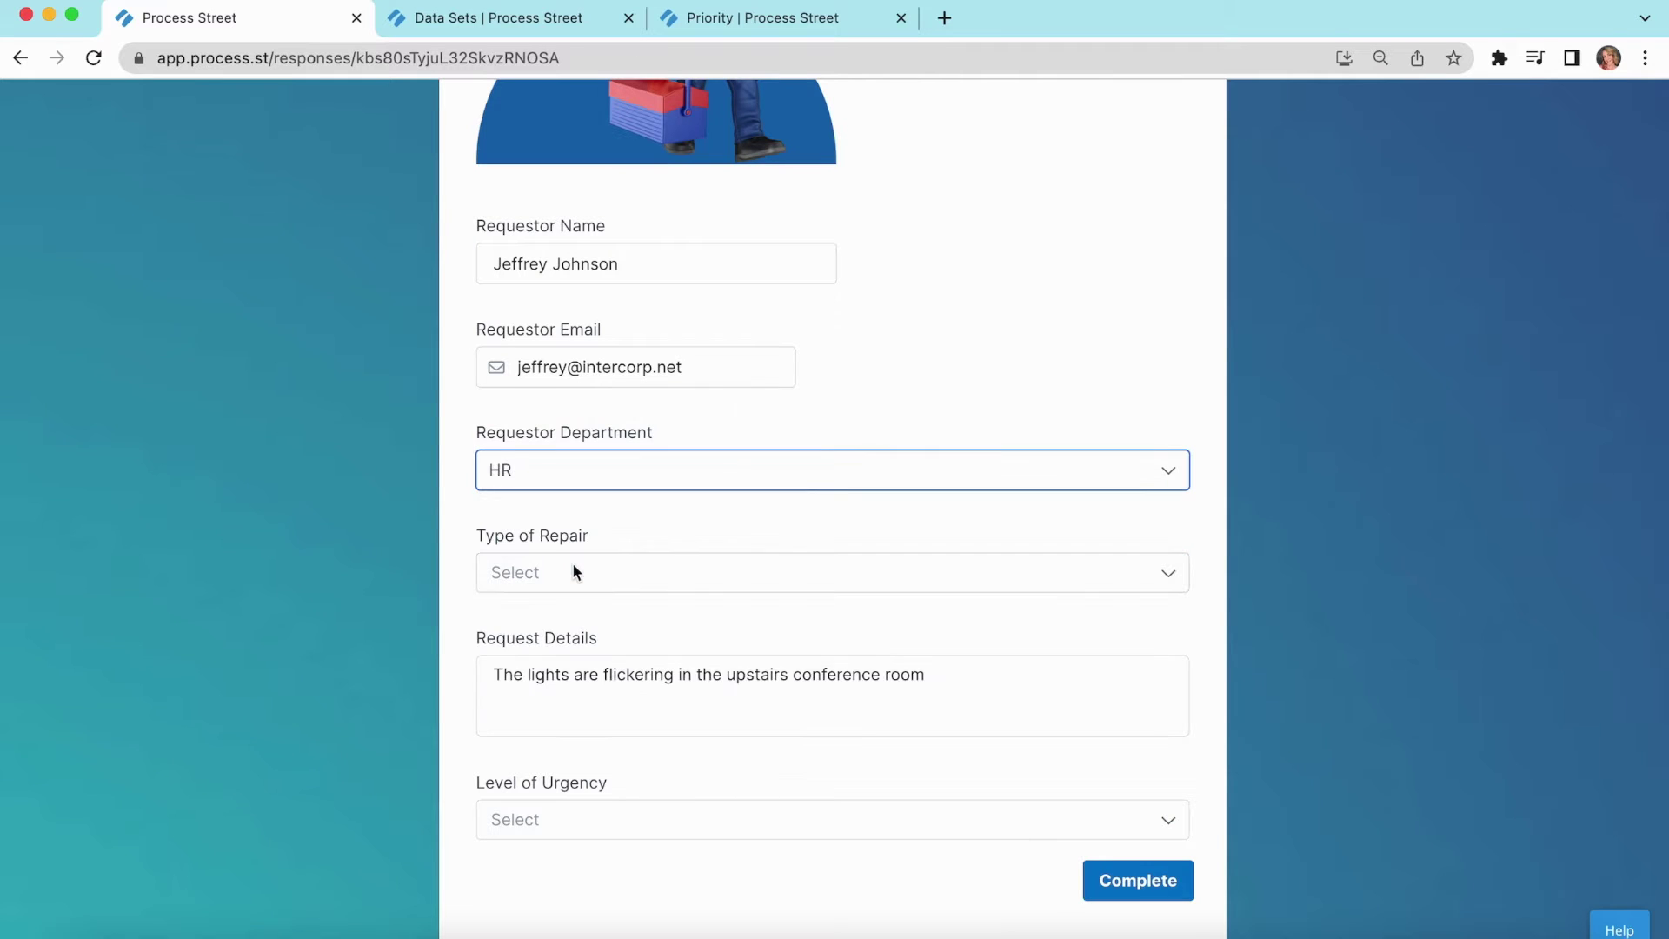
left_click(571, 571)
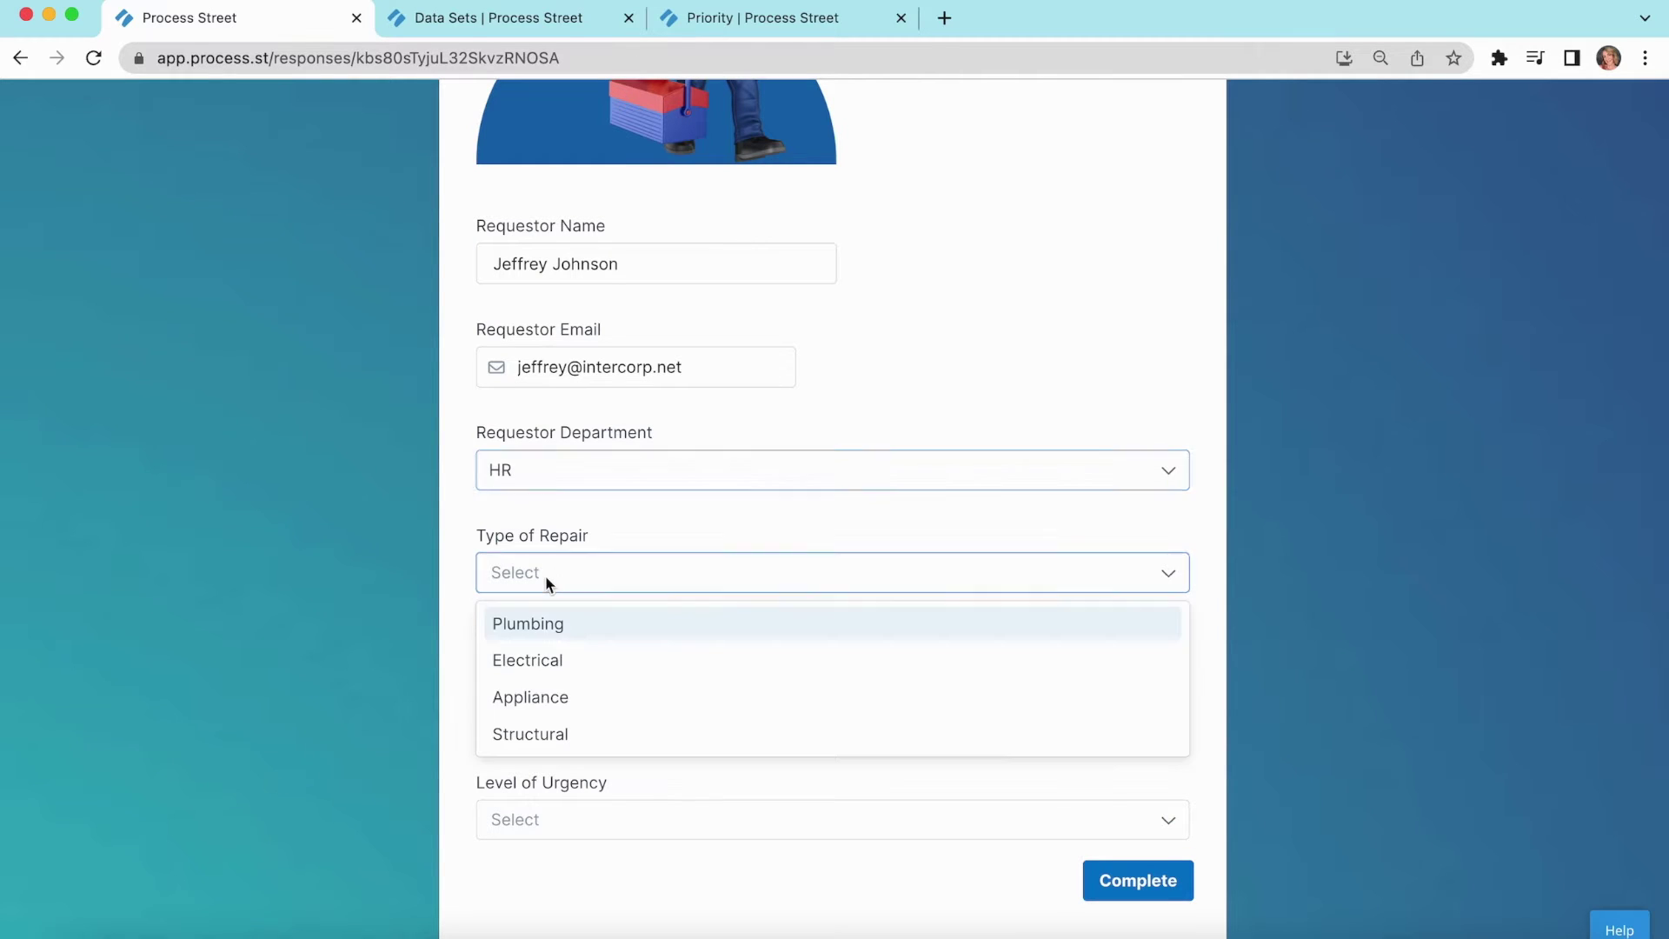
left_click(550, 661)
scroll(551, 705, "down", 1)
left_click(549, 745)
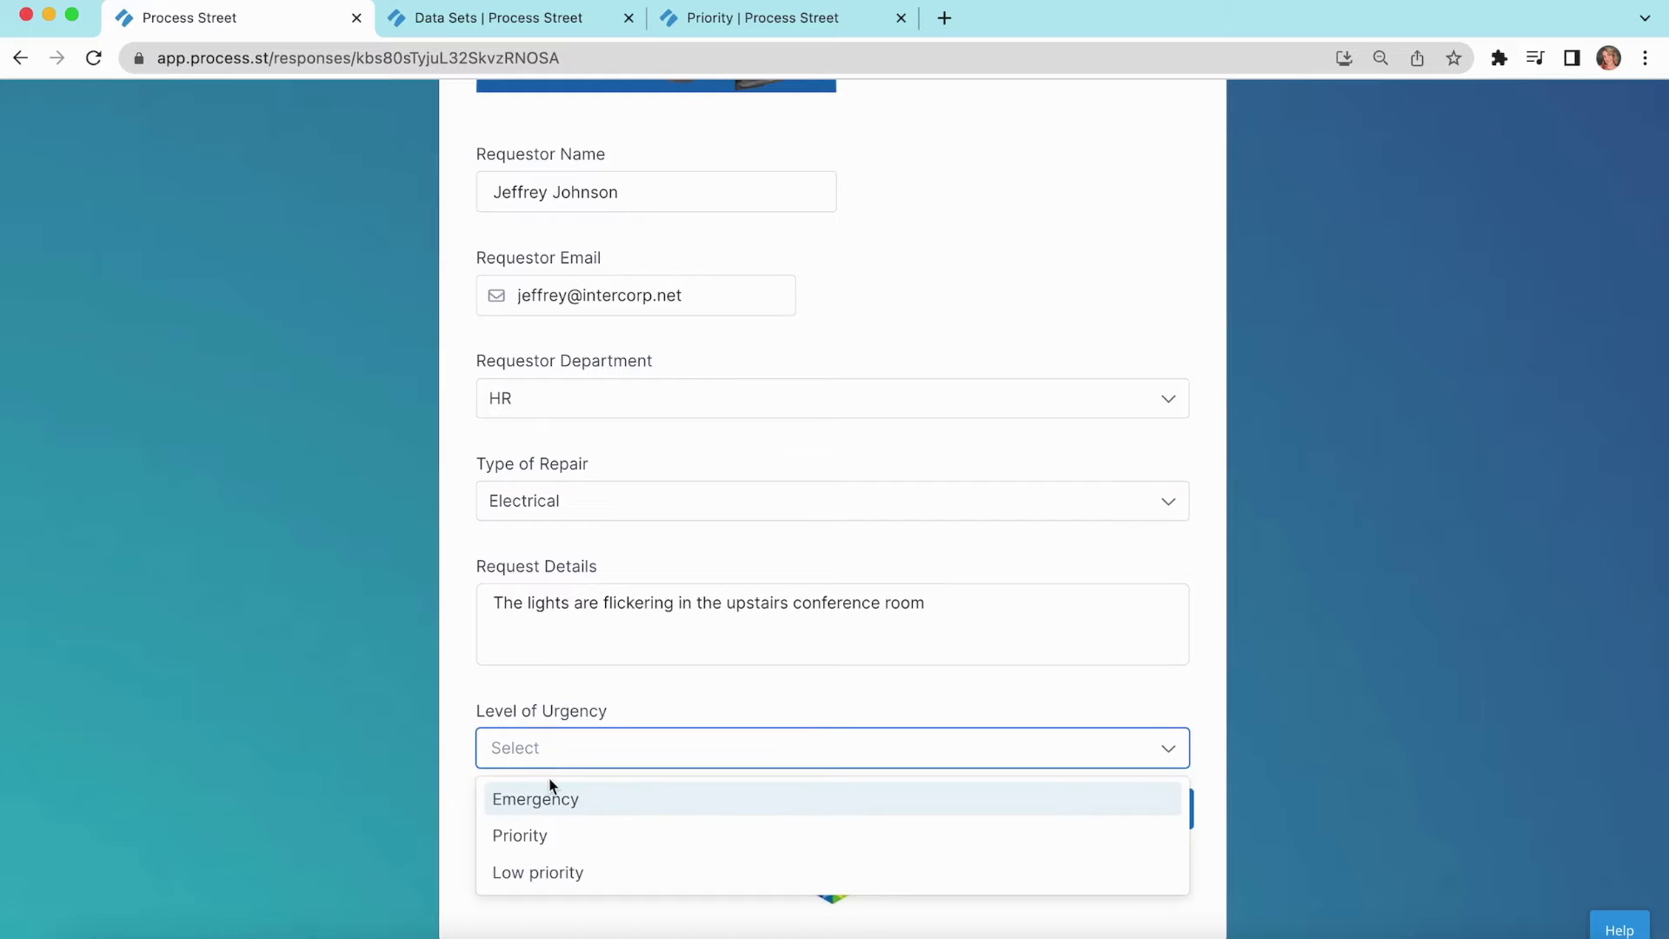
left_click(547, 834)
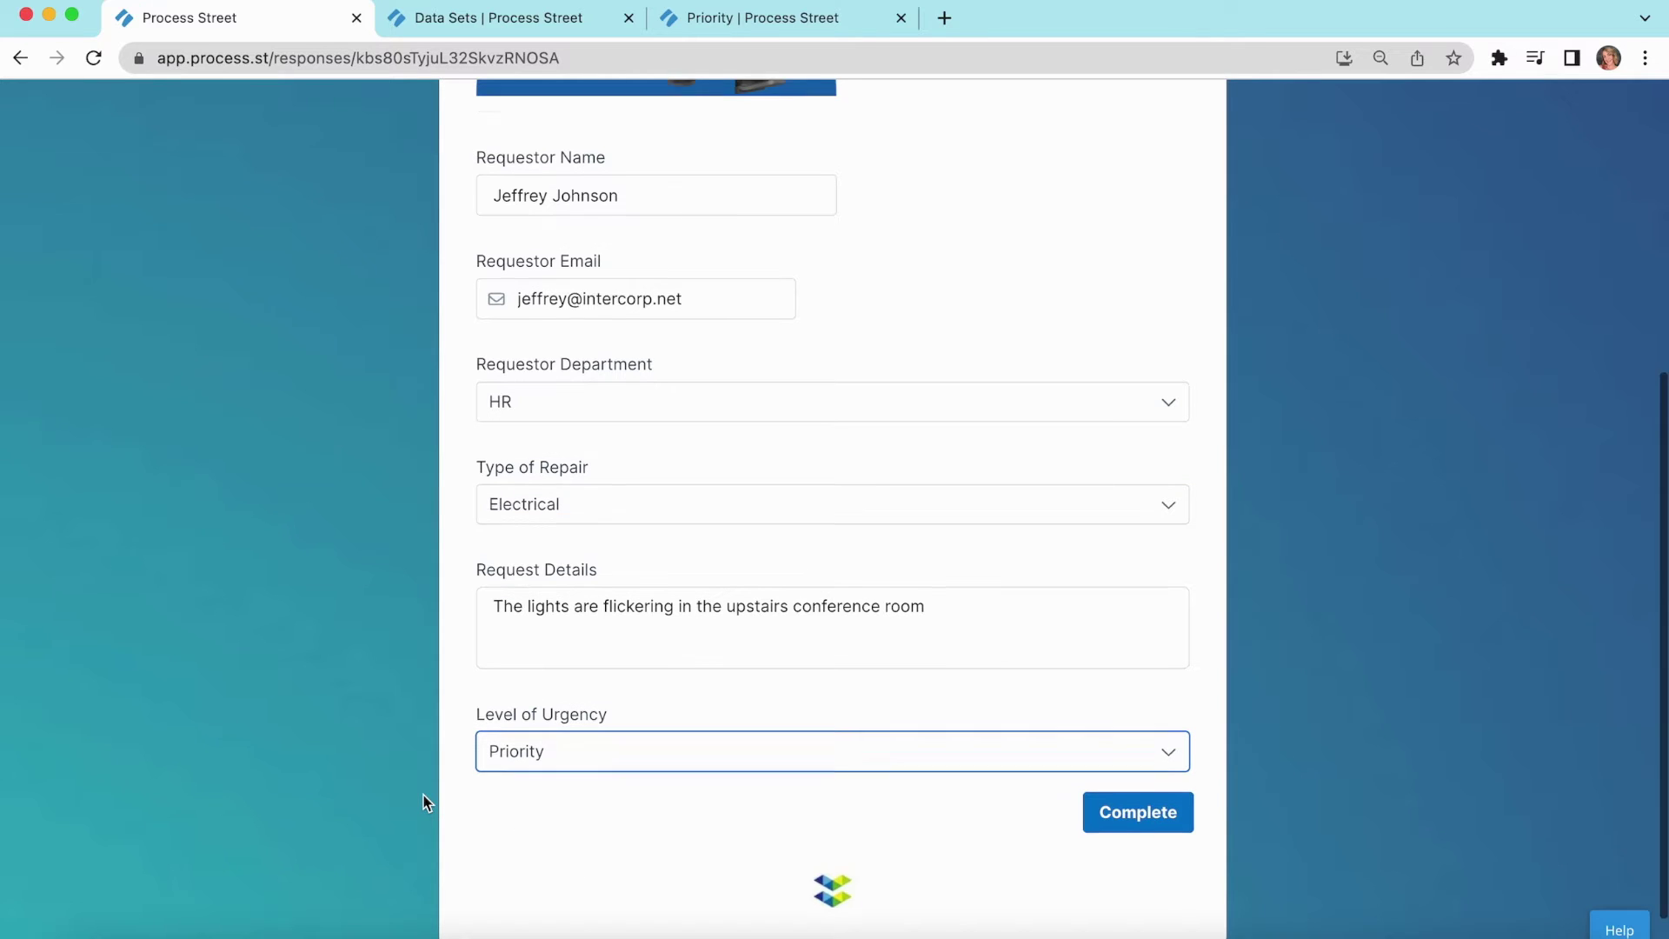
scroll(423, 801, "up", 2)
scroll(423, 801, "up", 2)
scroll(423, 802, "up", 1)
scroll(423, 802, "up", 2)
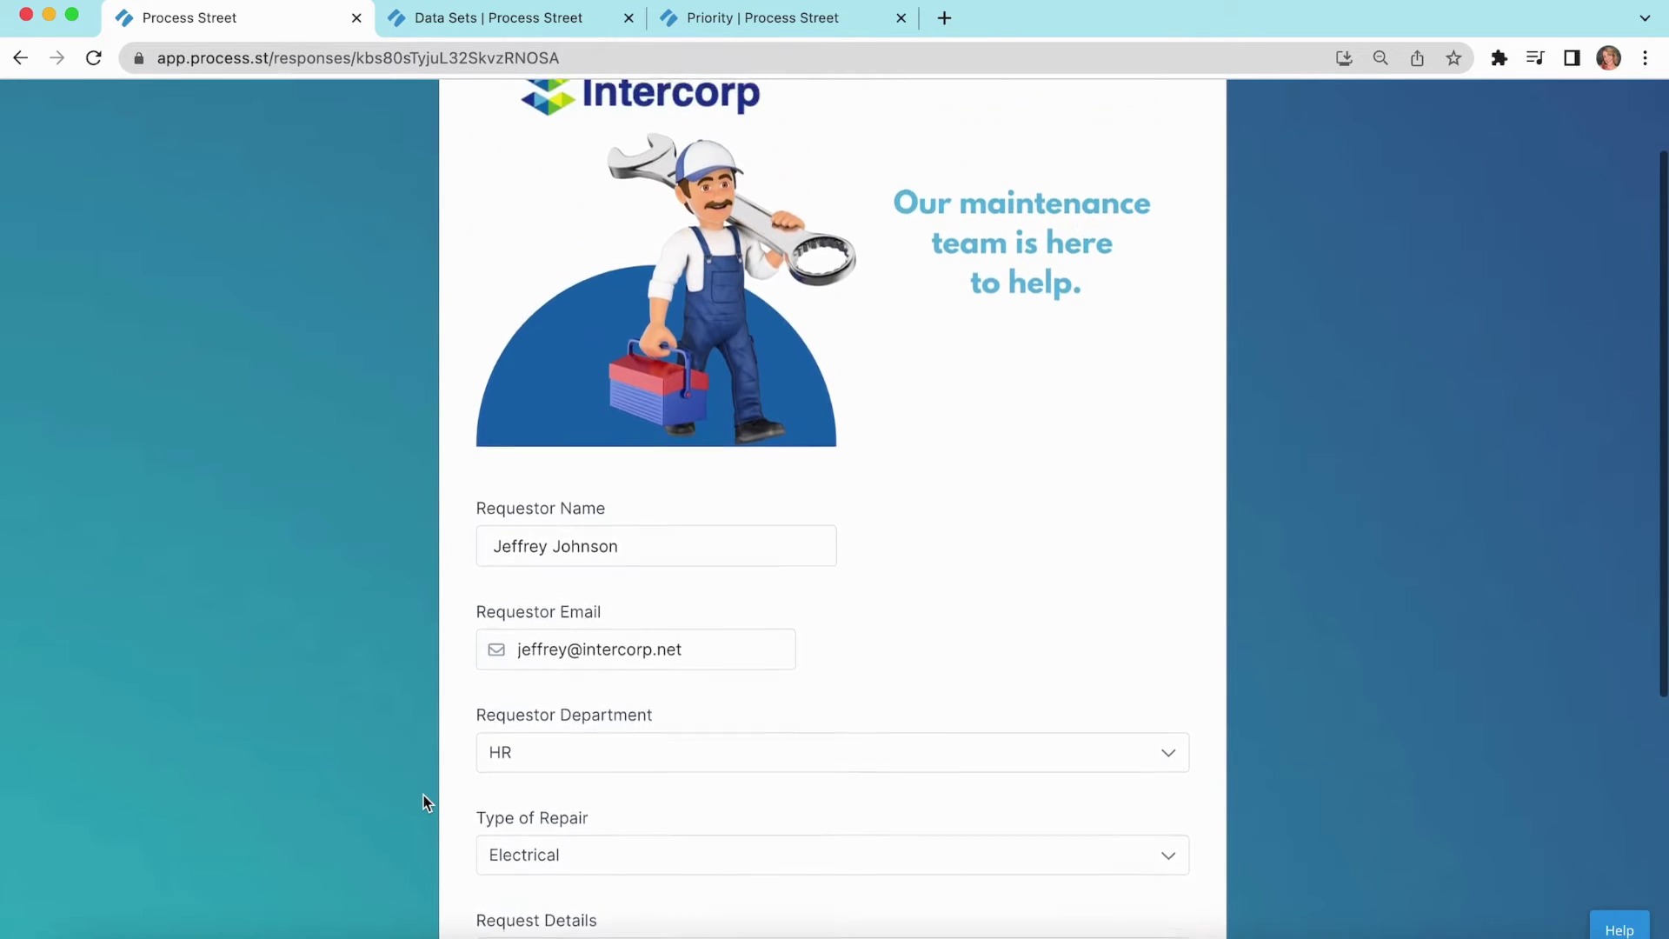
scroll(423, 802, "up", 2)
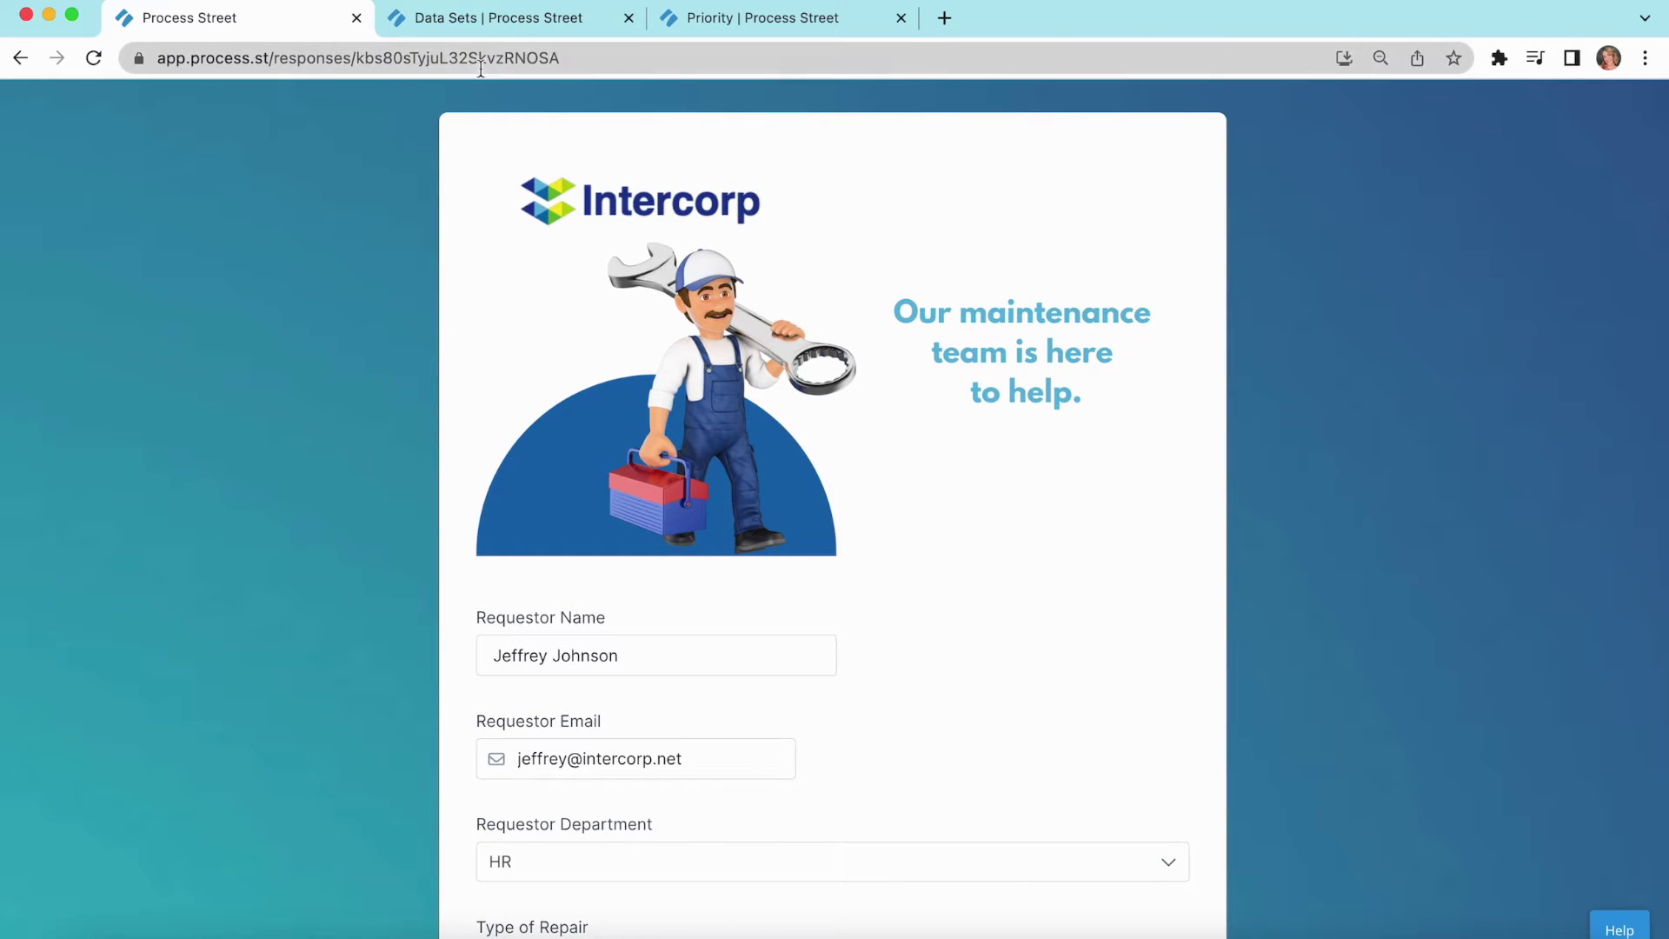
left_click(473, 18)
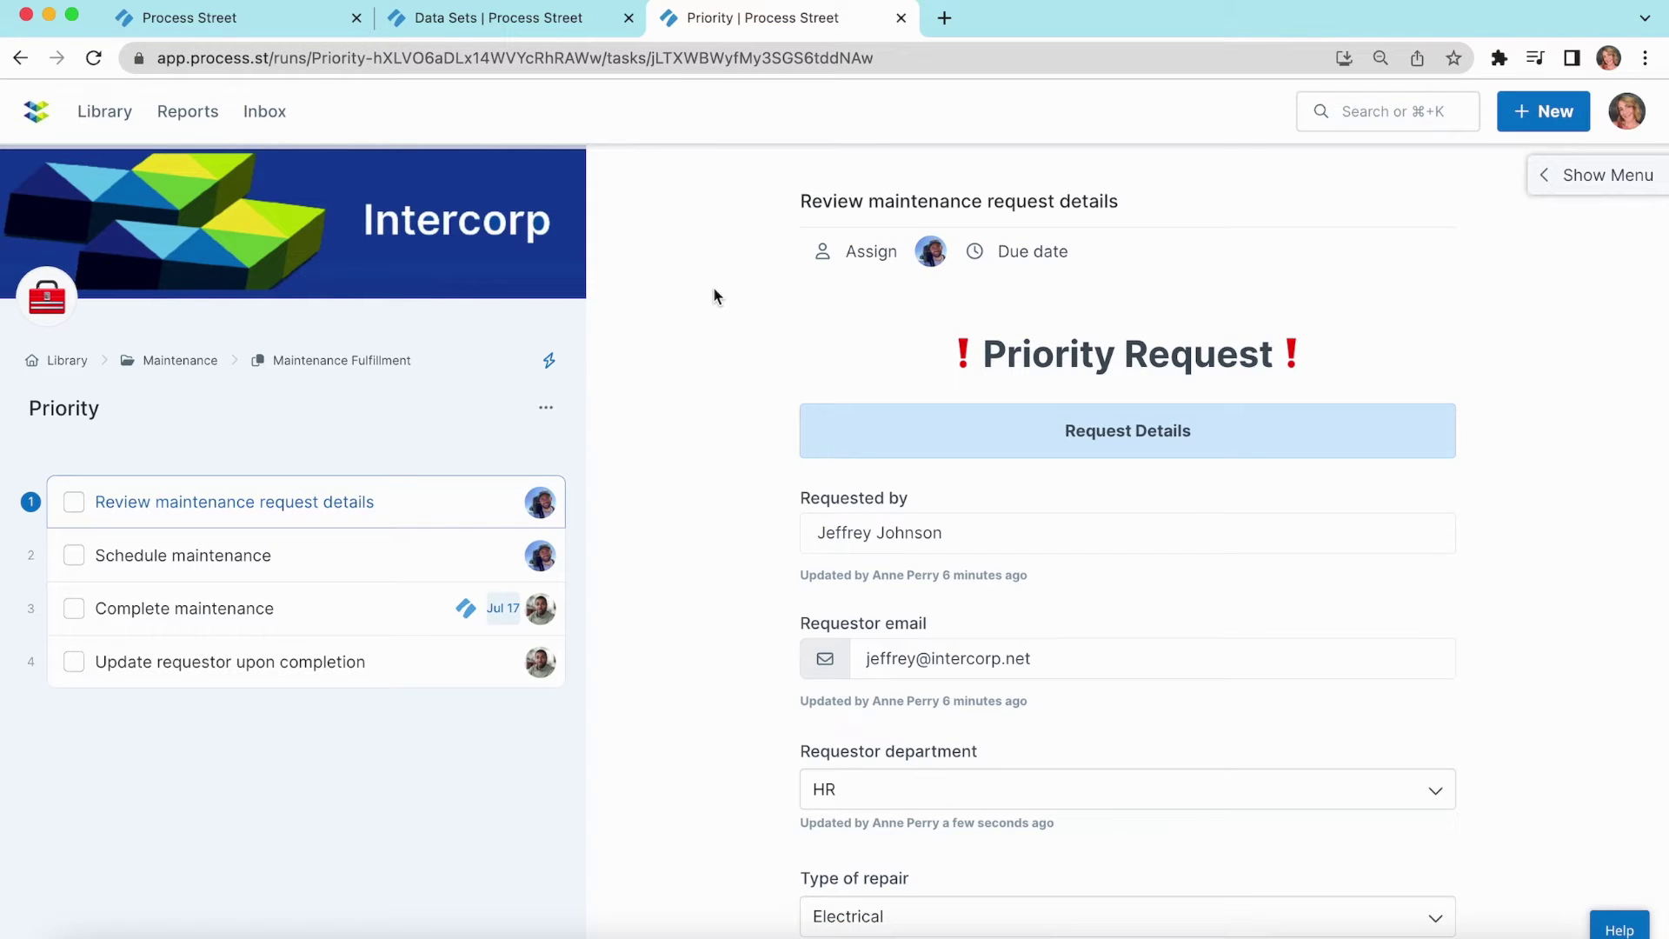
left_click(282, 26)
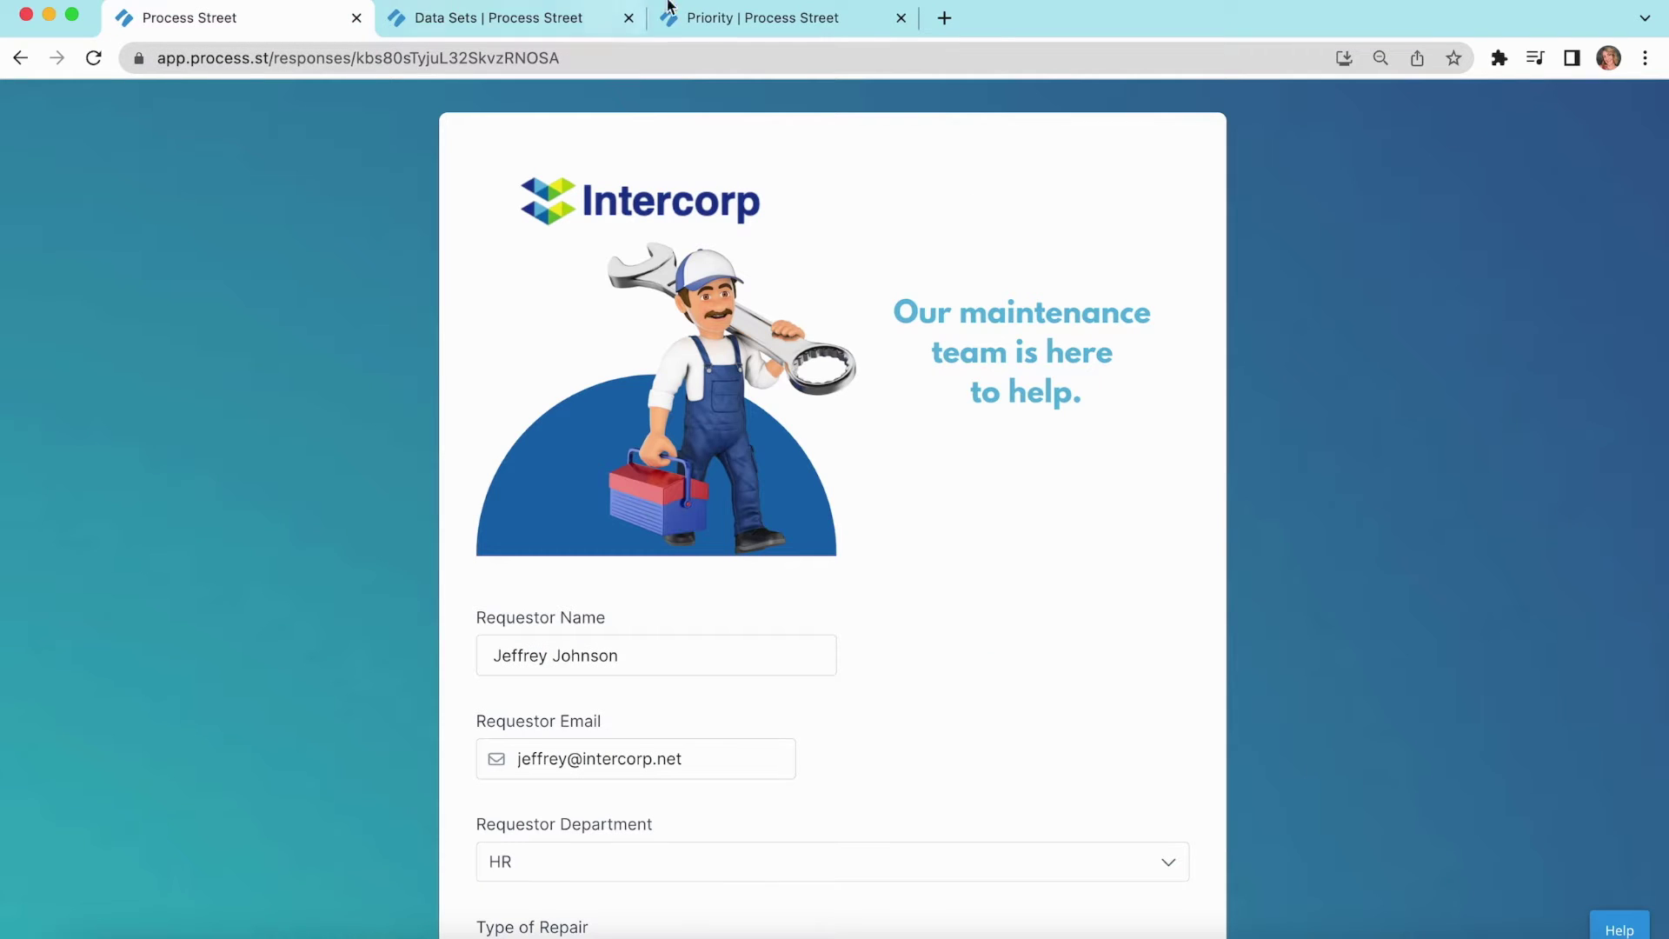
left_click(744, 26)
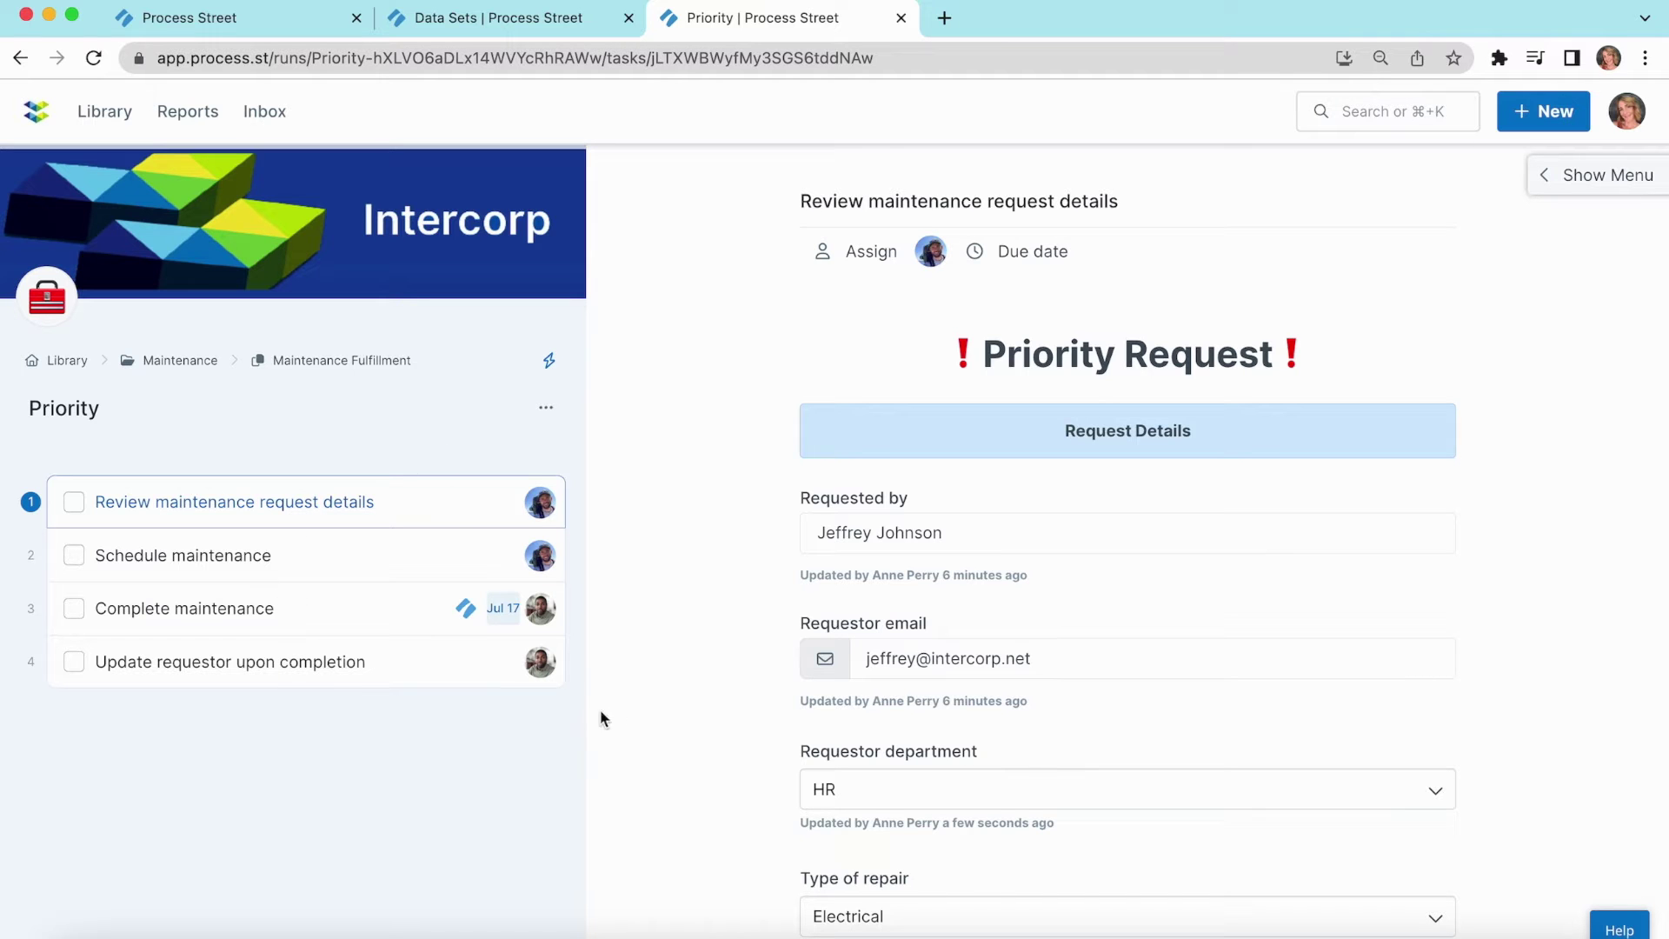
scroll(740, 485, "down", 5)
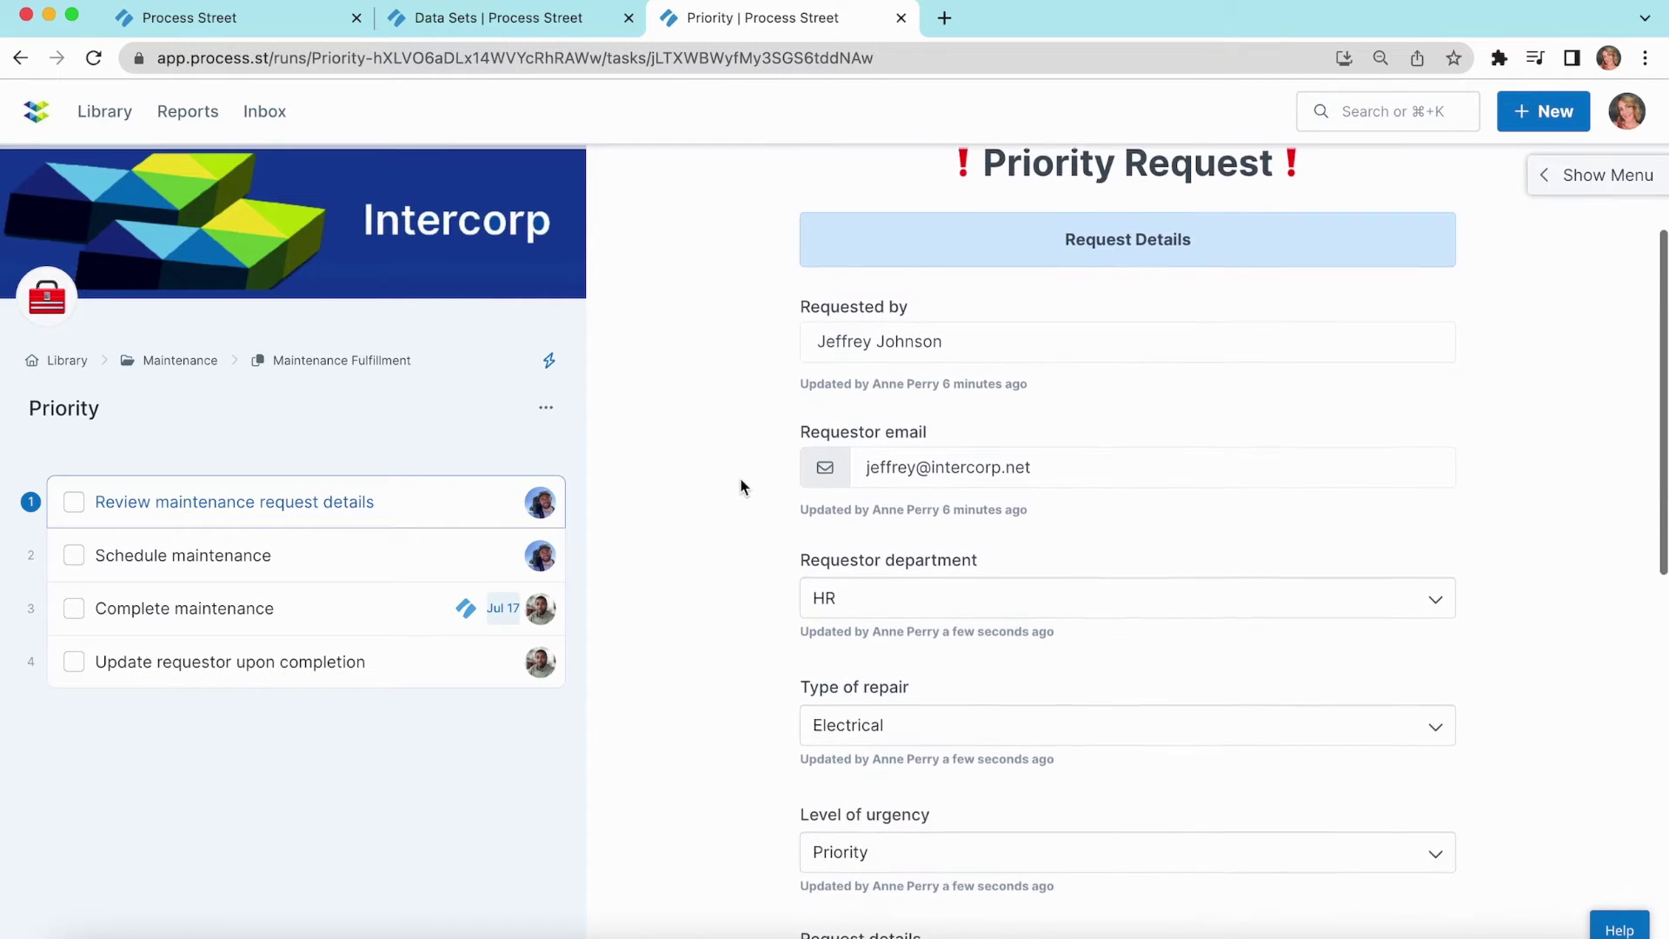
scroll(744, 488, "down", 1)
scroll(746, 491, "down", 2)
scroll(746, 490, "down", 2)
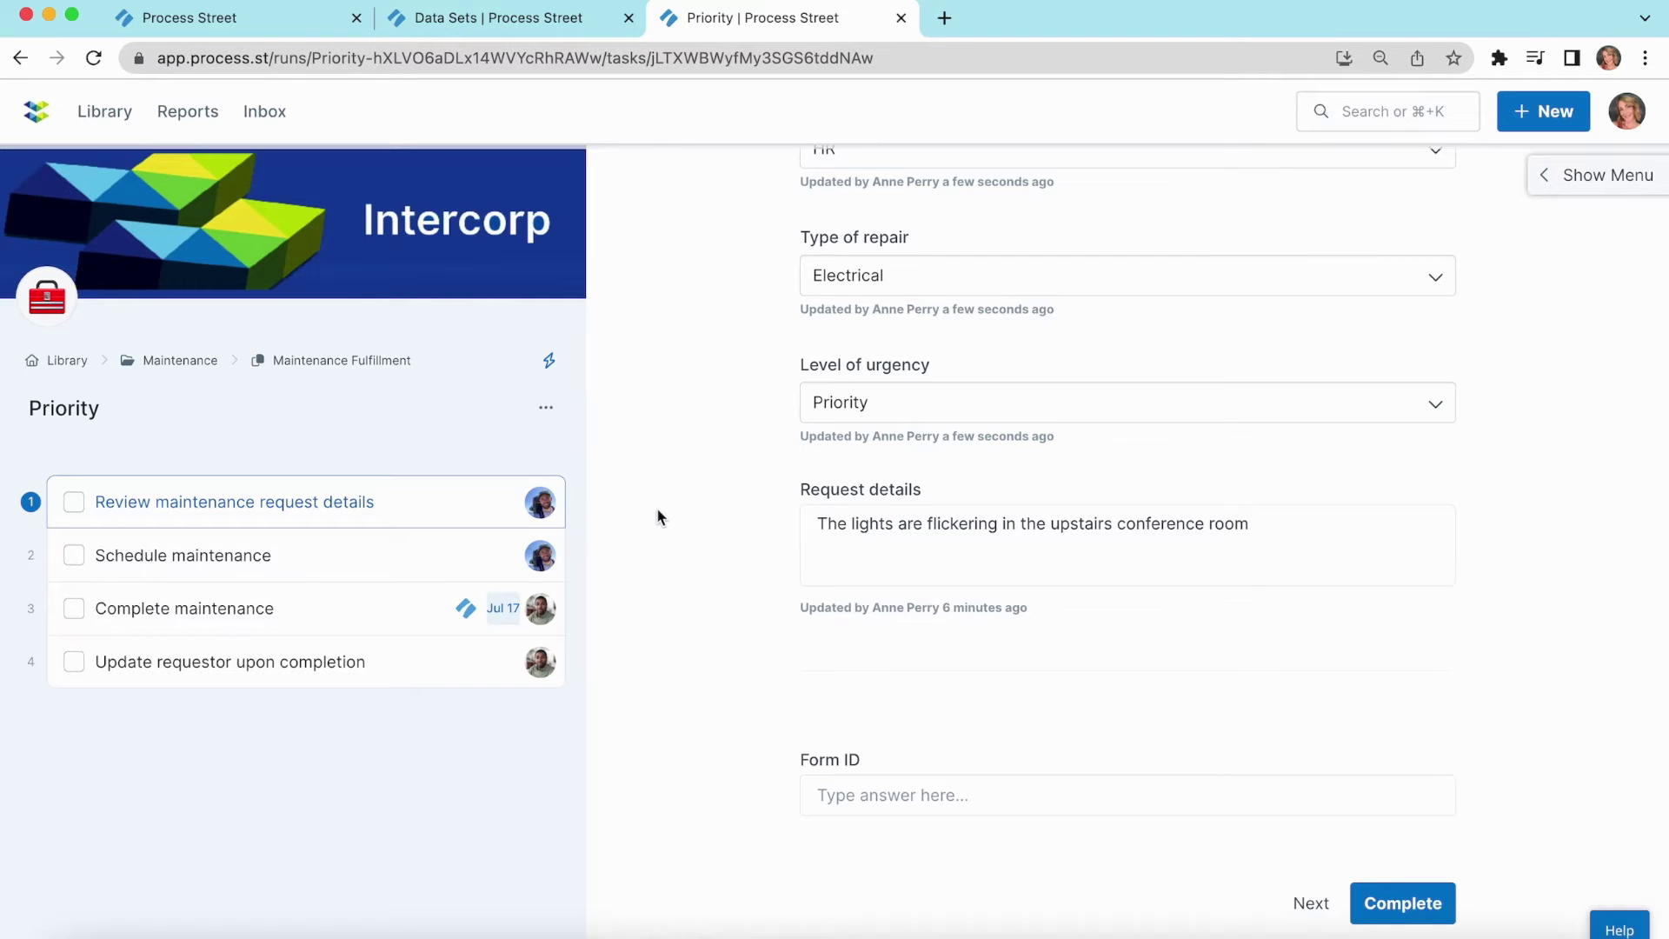
scroll(656, 518, "up", 5)
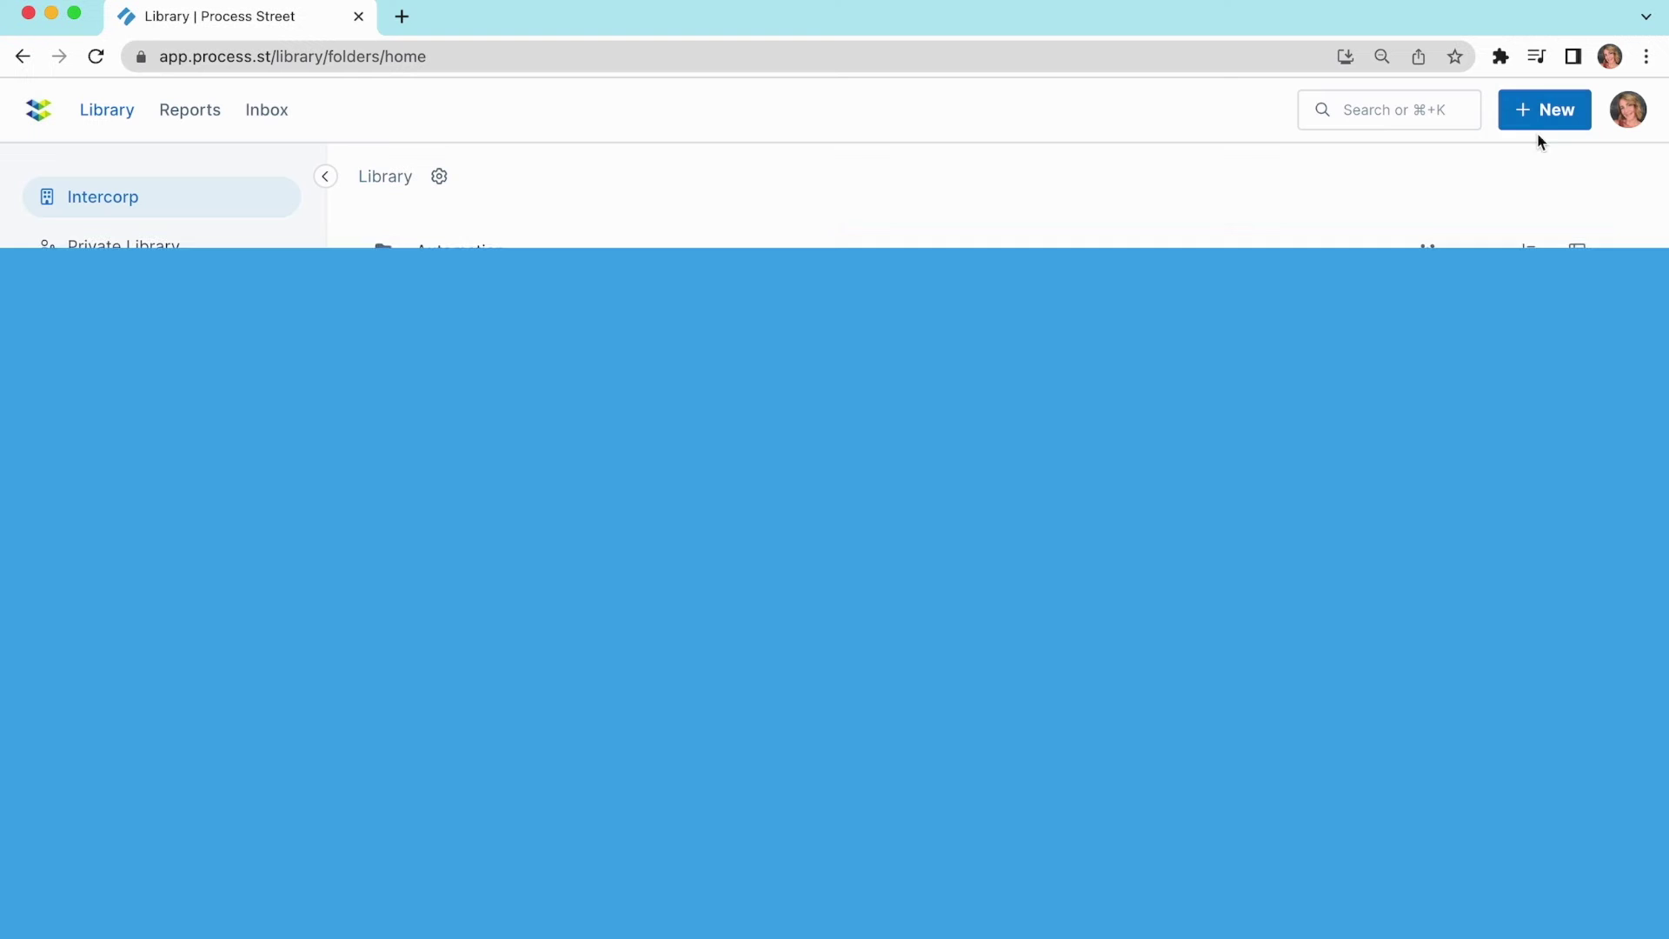
- Create a new workflow generated with AI, using the suggested name Client Onboarding
left_click(1536, 121)
left_click(1480, 268)
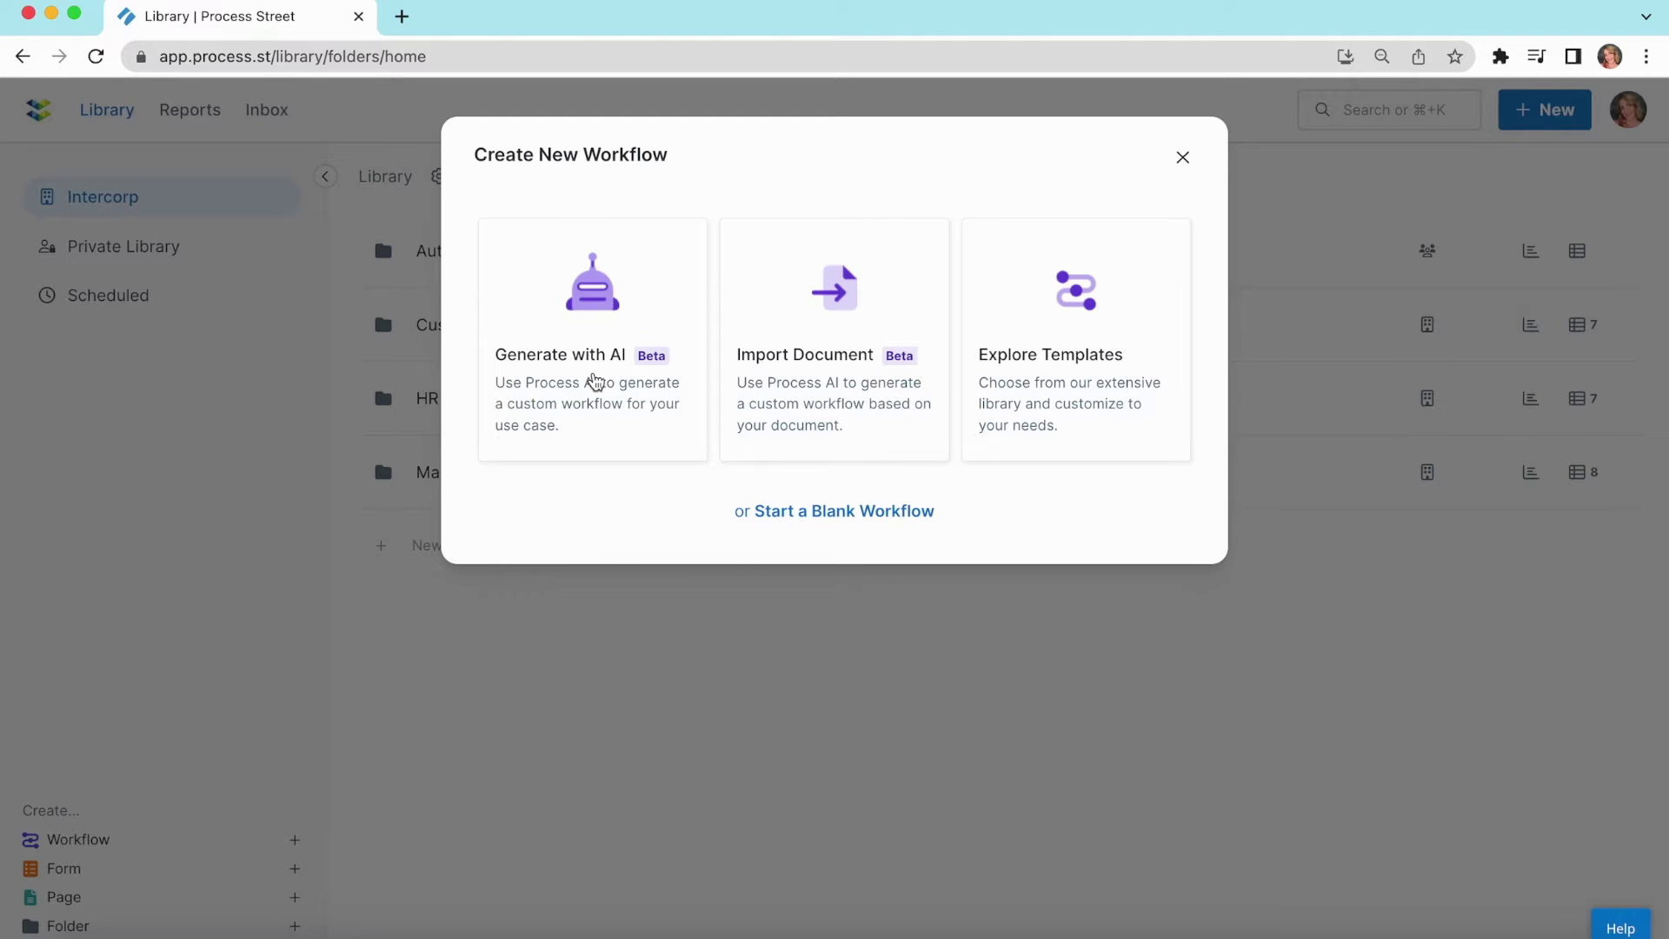
left_click(594, 378)
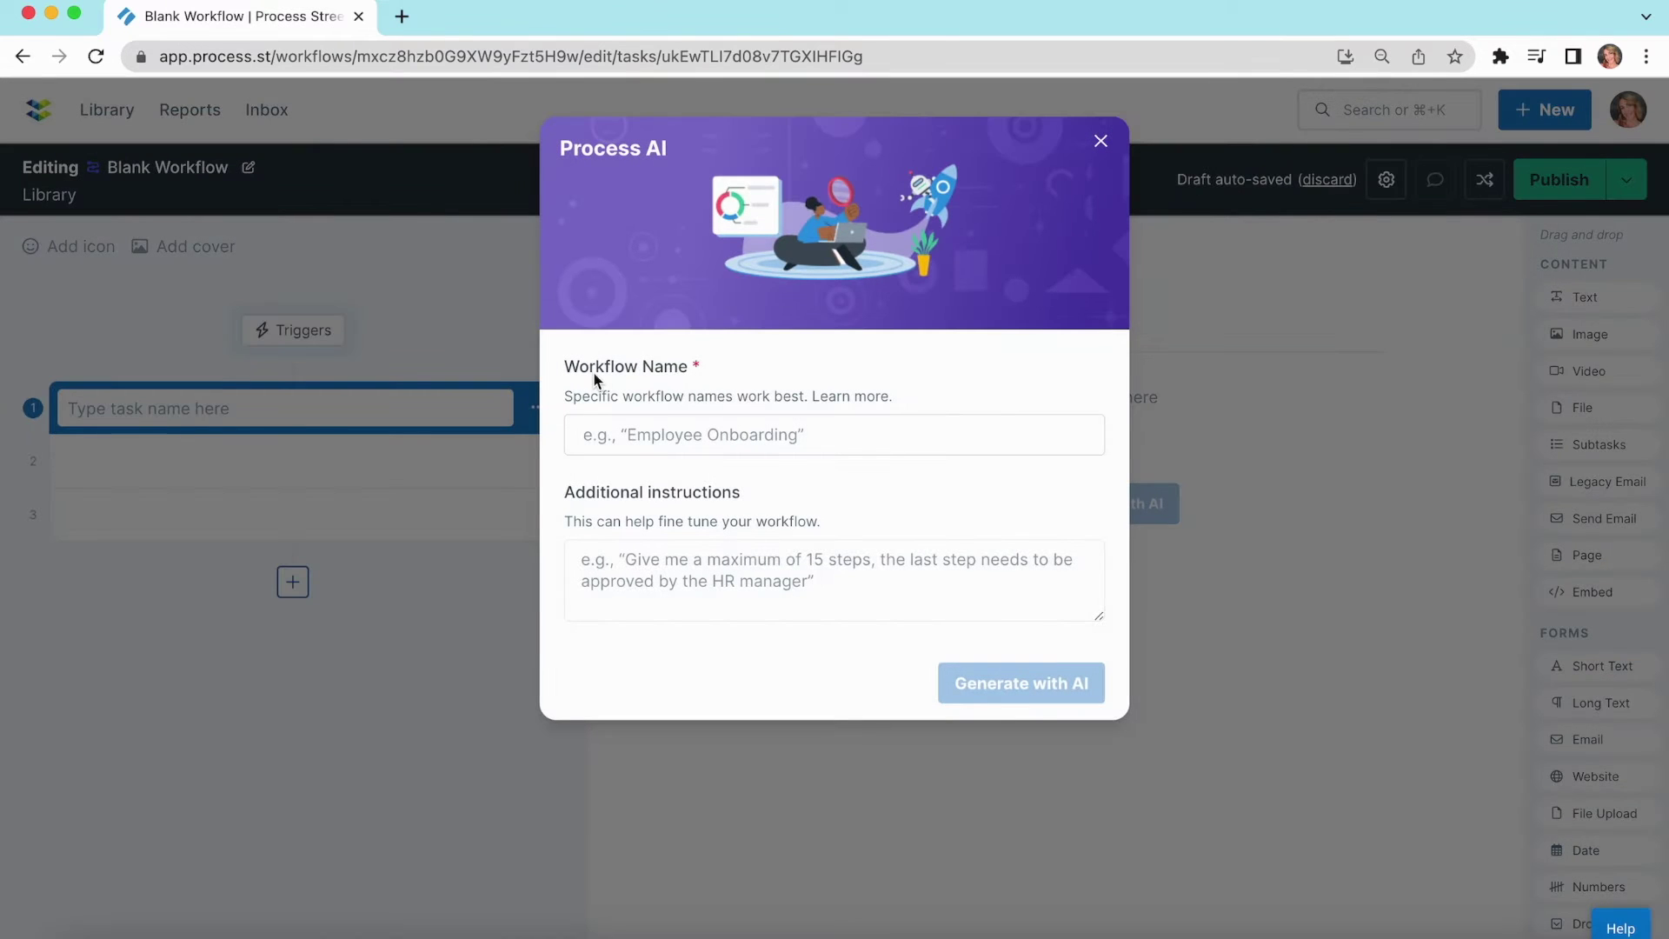
left_click(612, 434)
type("Client")
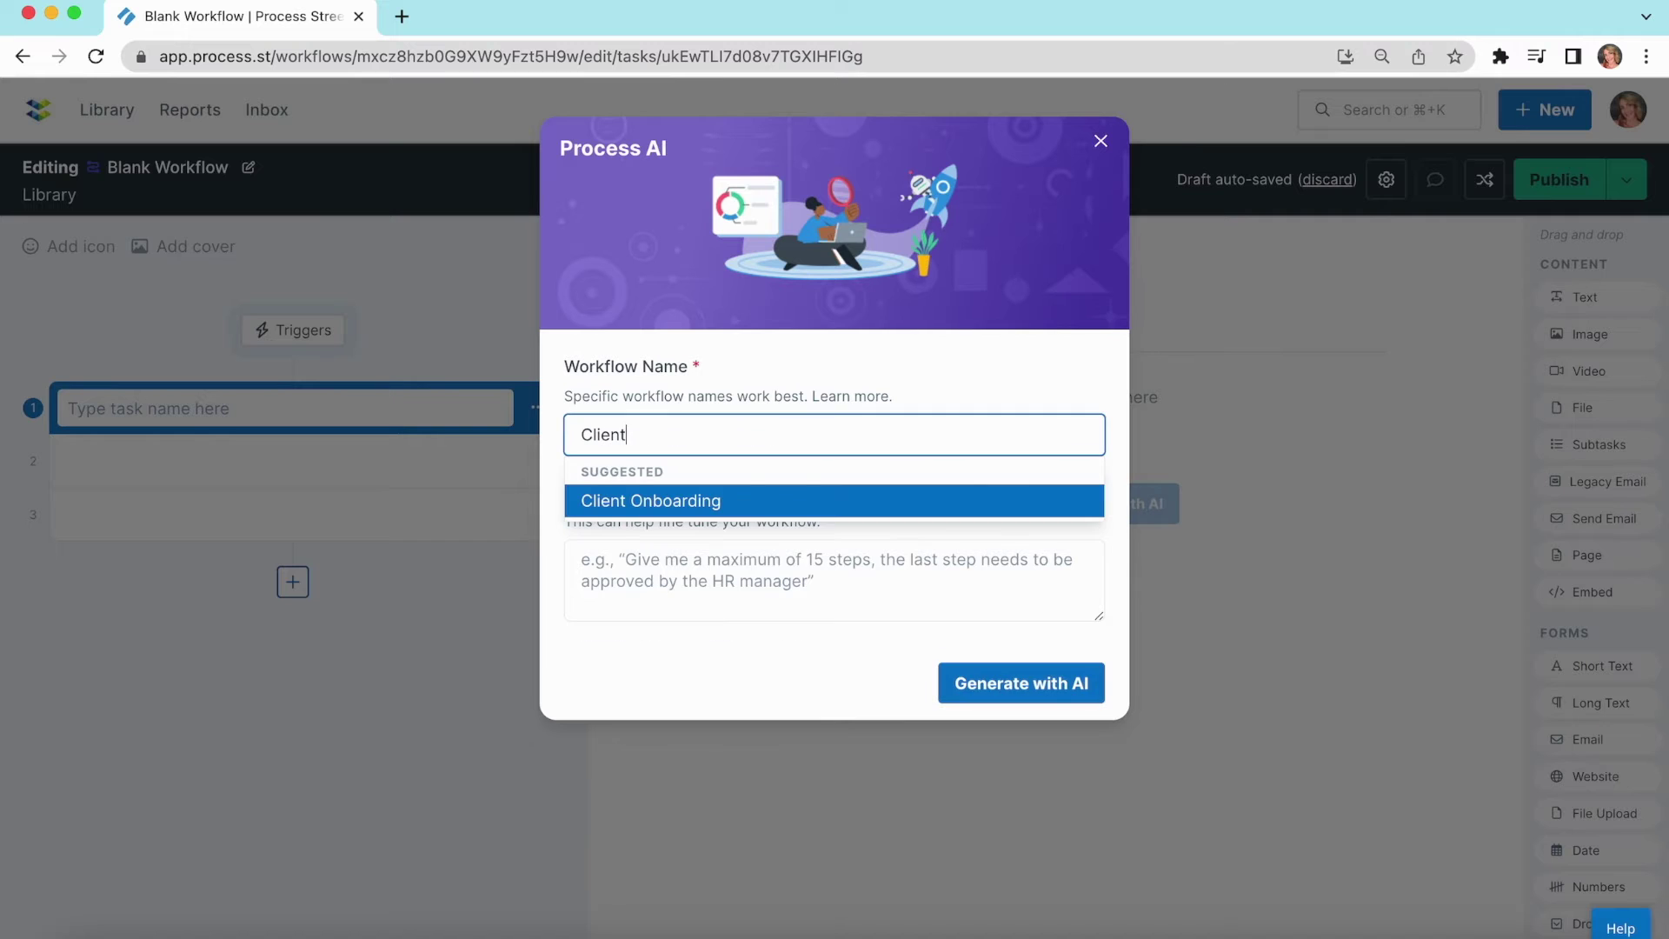
left_click(643, 501)
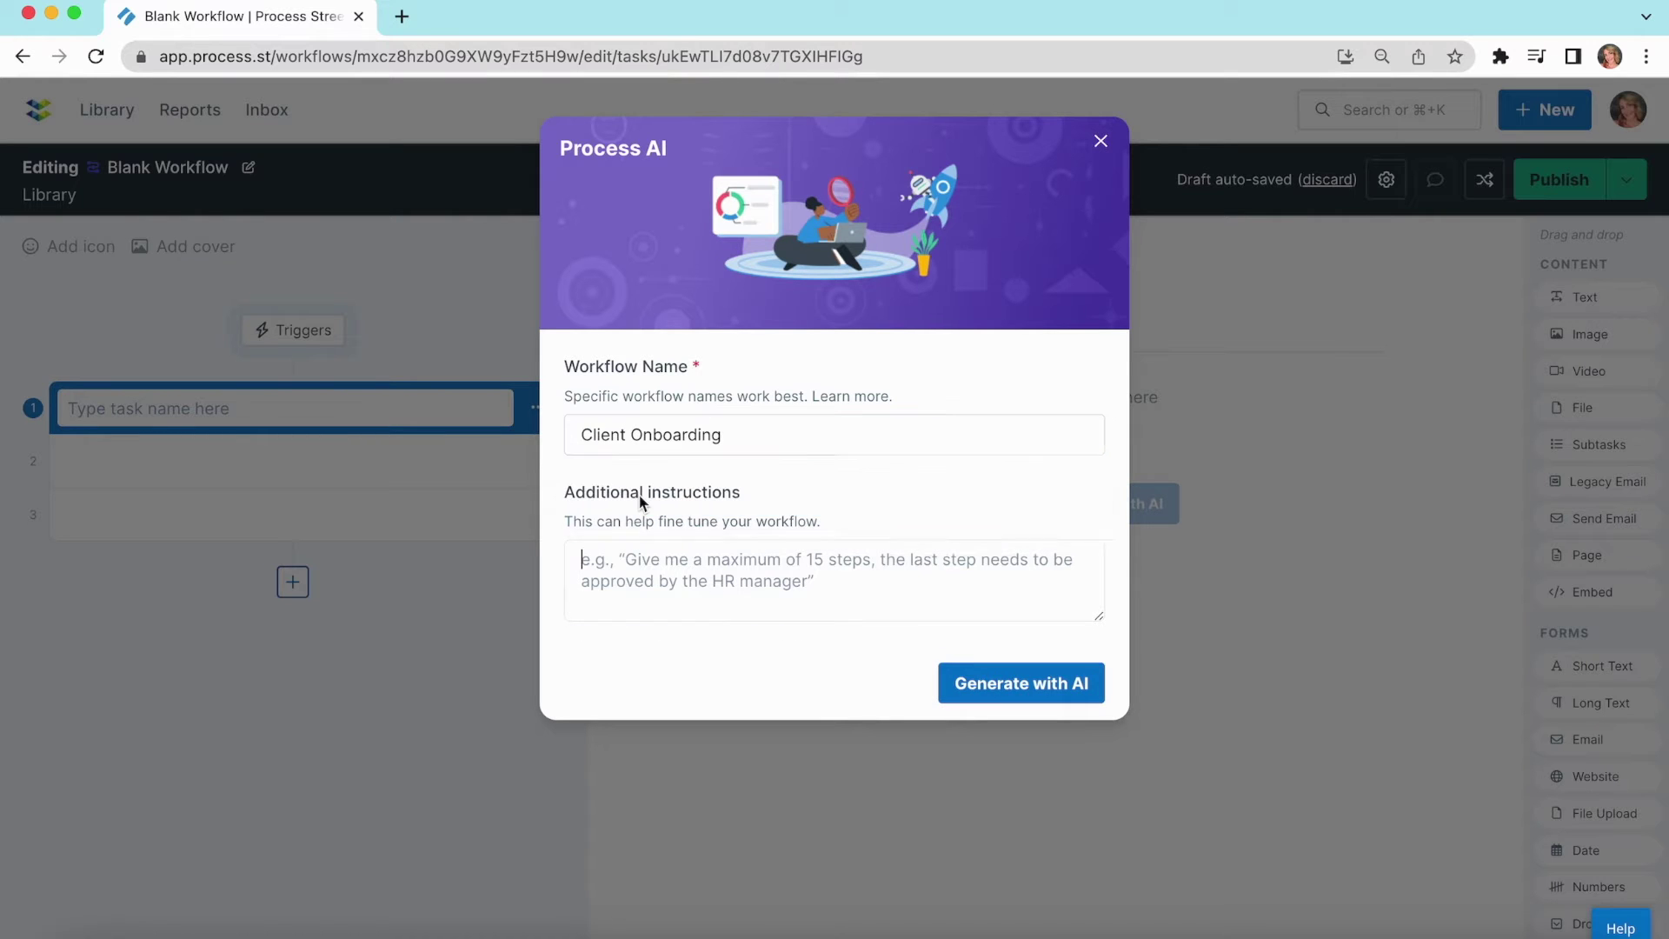
left_click(976, 675)
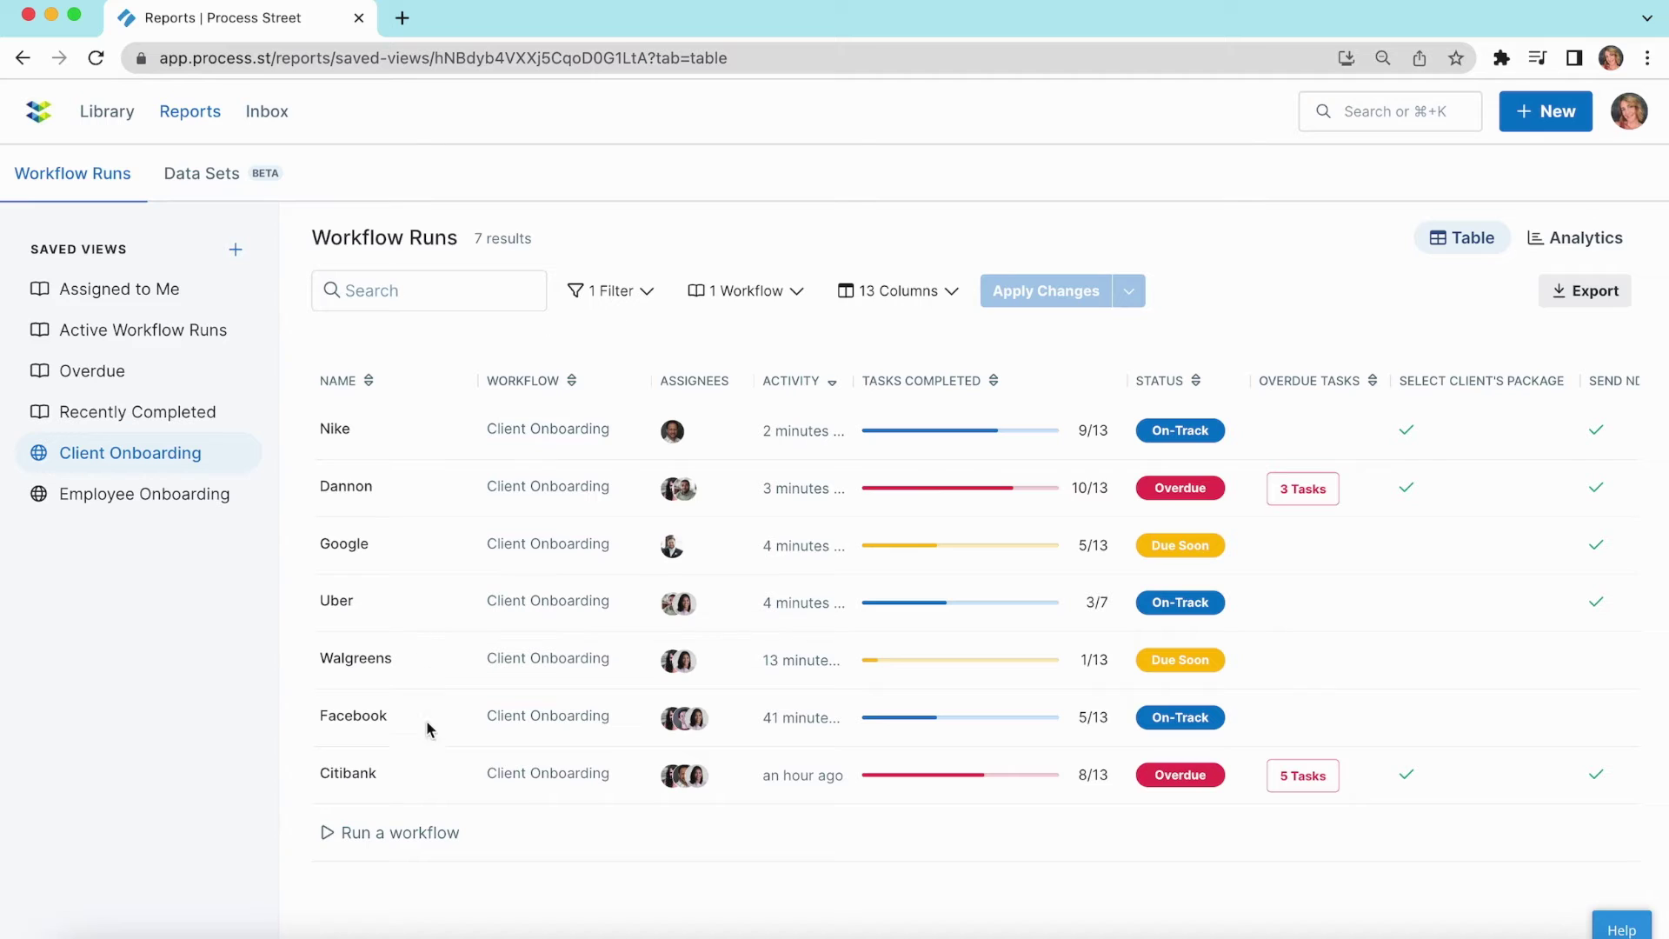
- Choose Run a Workflow from the New menu to list the runnable workflows
left_click(1555, 120)
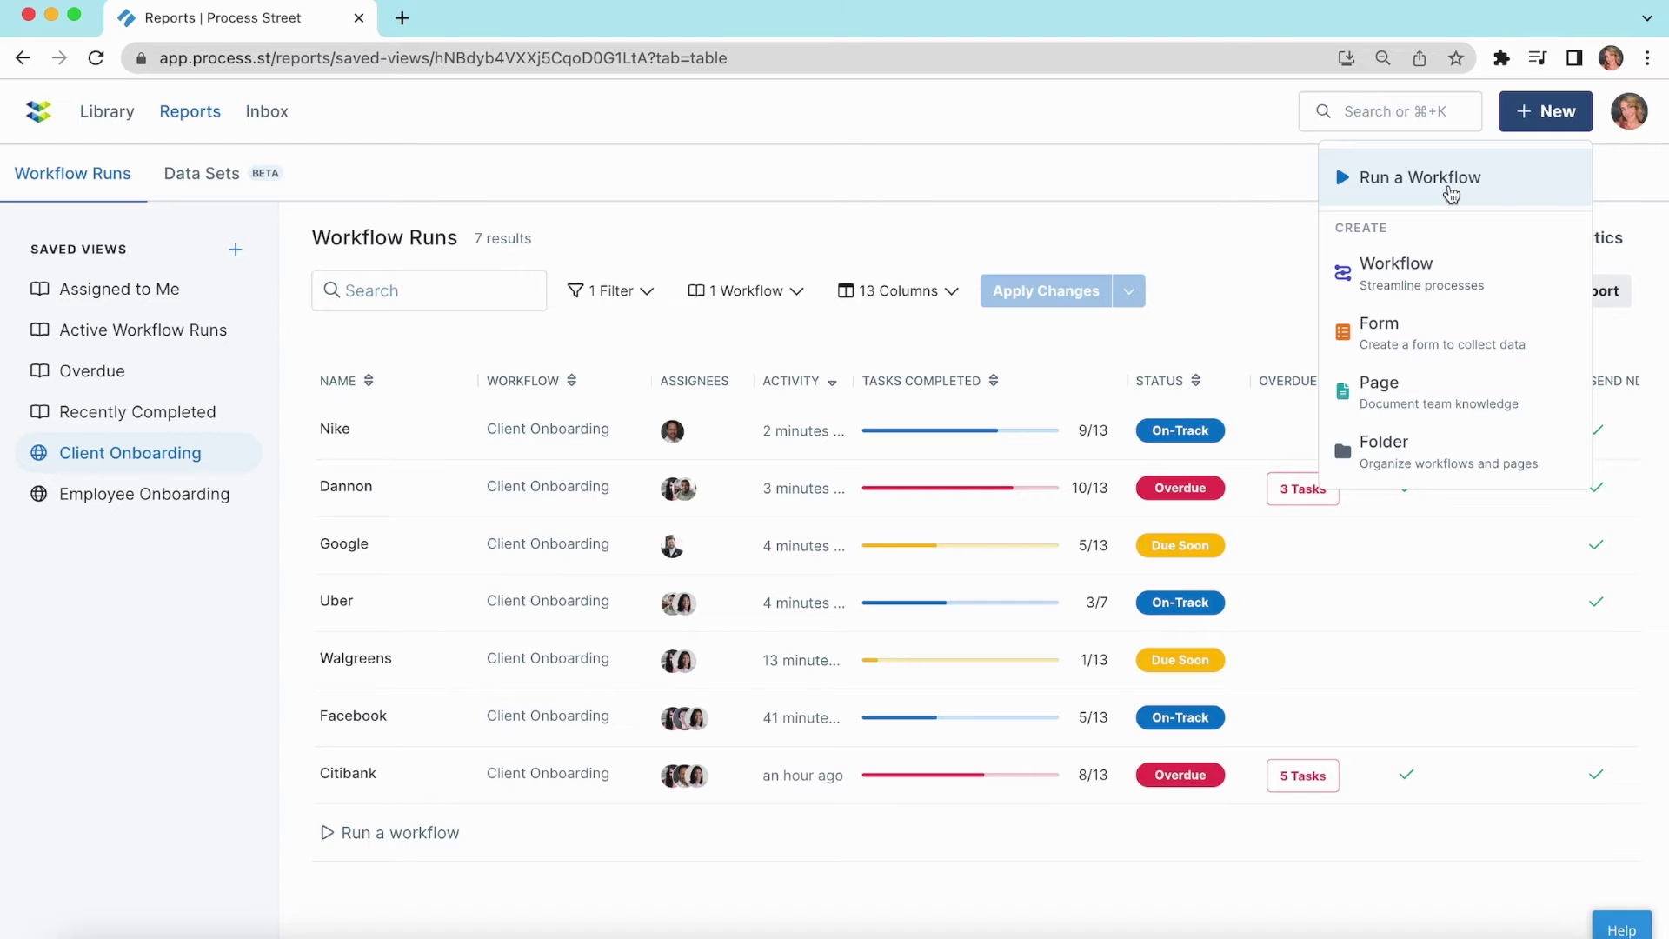
left_click(1451, 193)
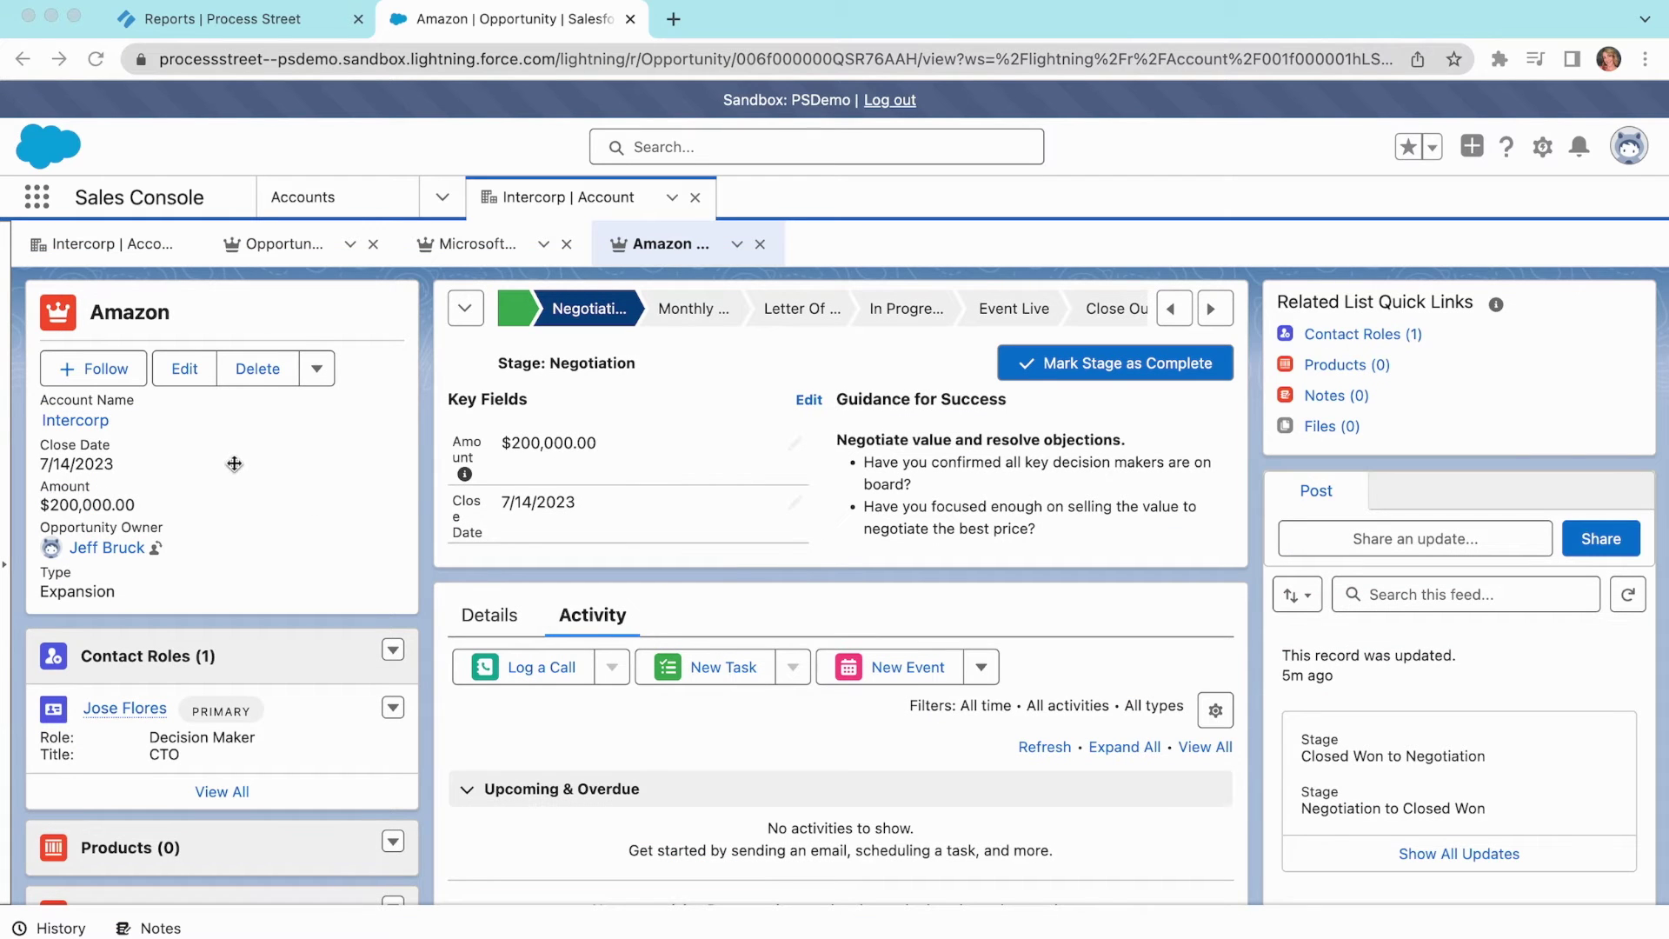
- Save the Amazon opportunity at stage Closed Won, then return to the Process Street reports
left_click(181, 370)
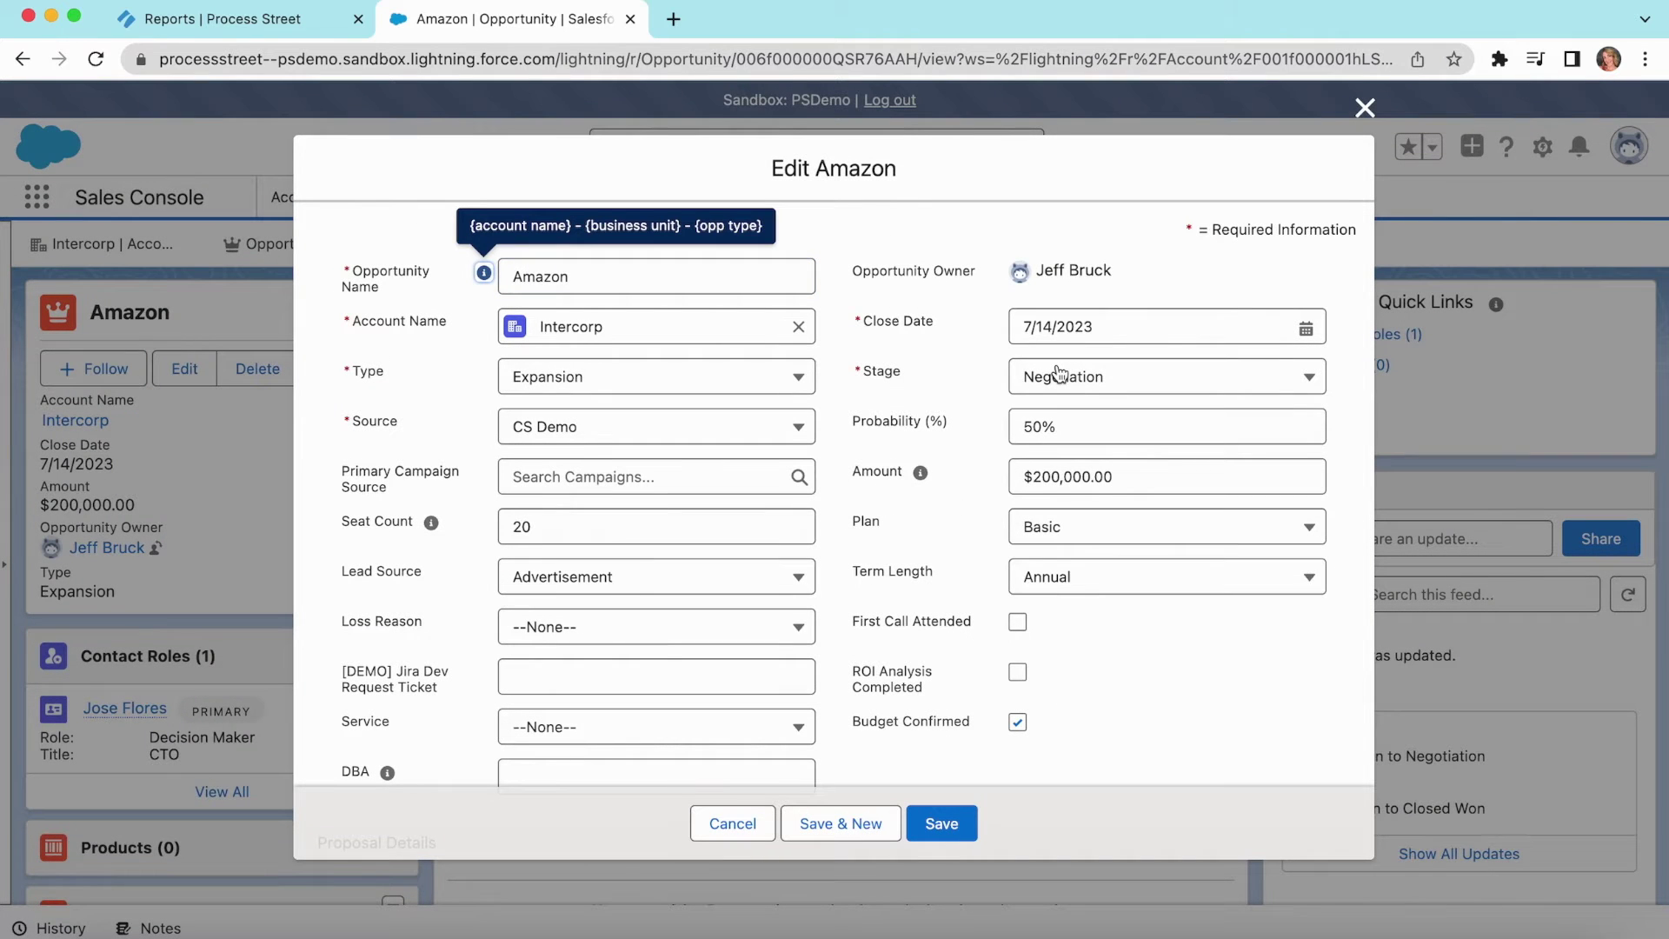
left_click(1060, 374)
scroll(1060, 602, "down", 2)
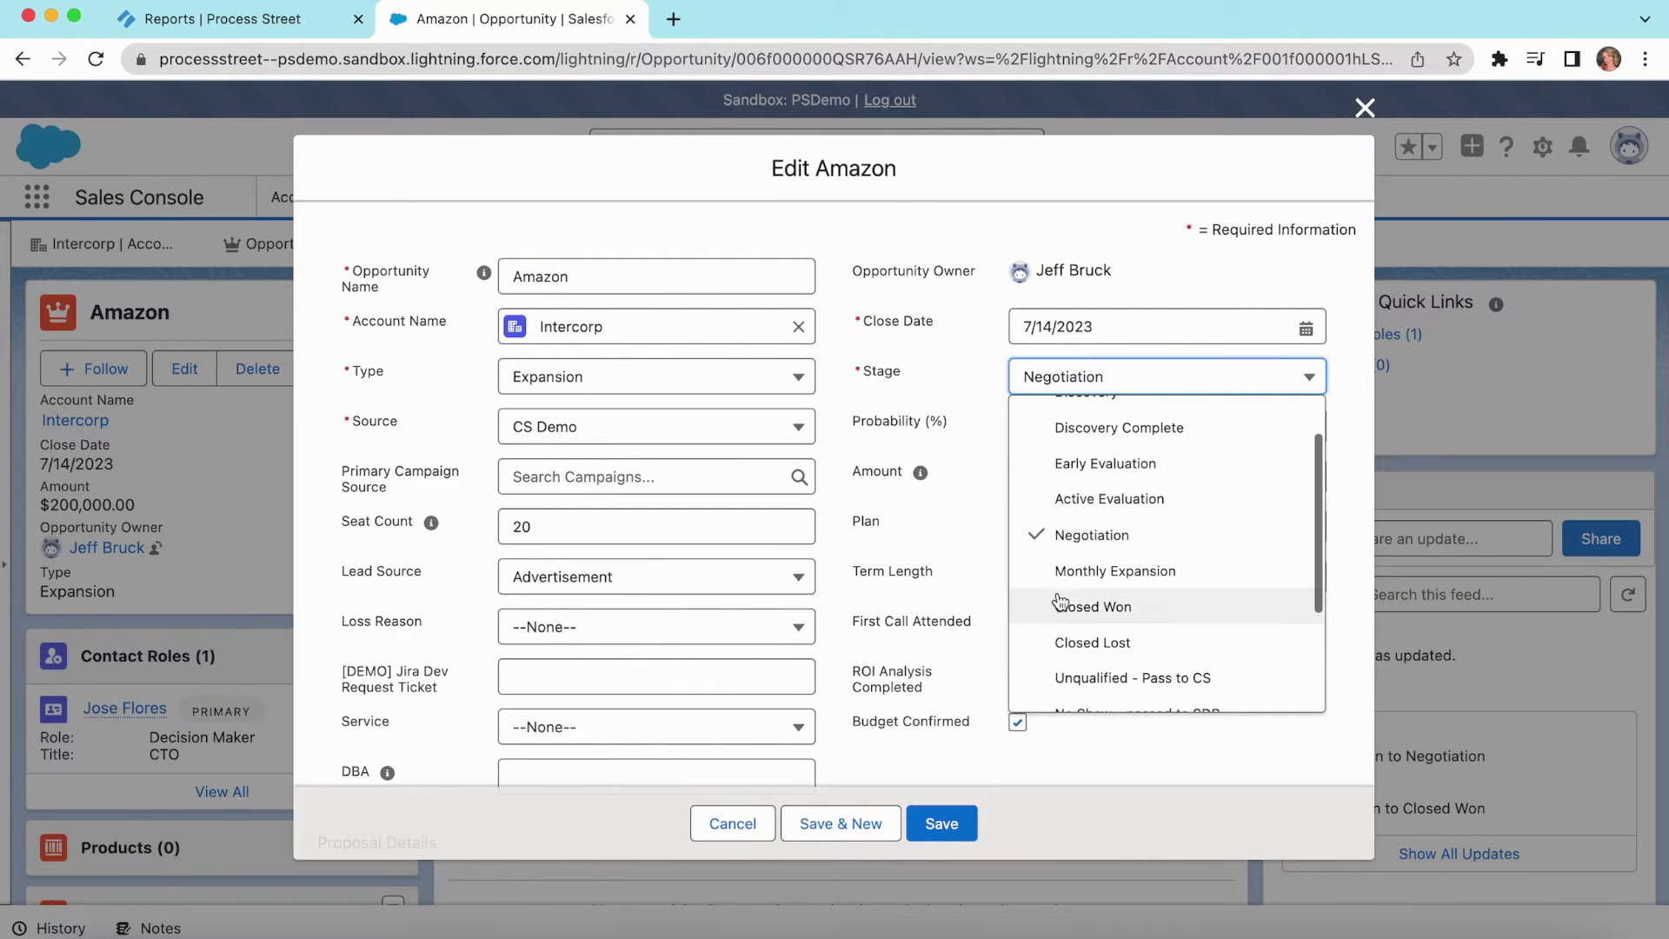
left_click(1060, 601)
left_click(934, 828)
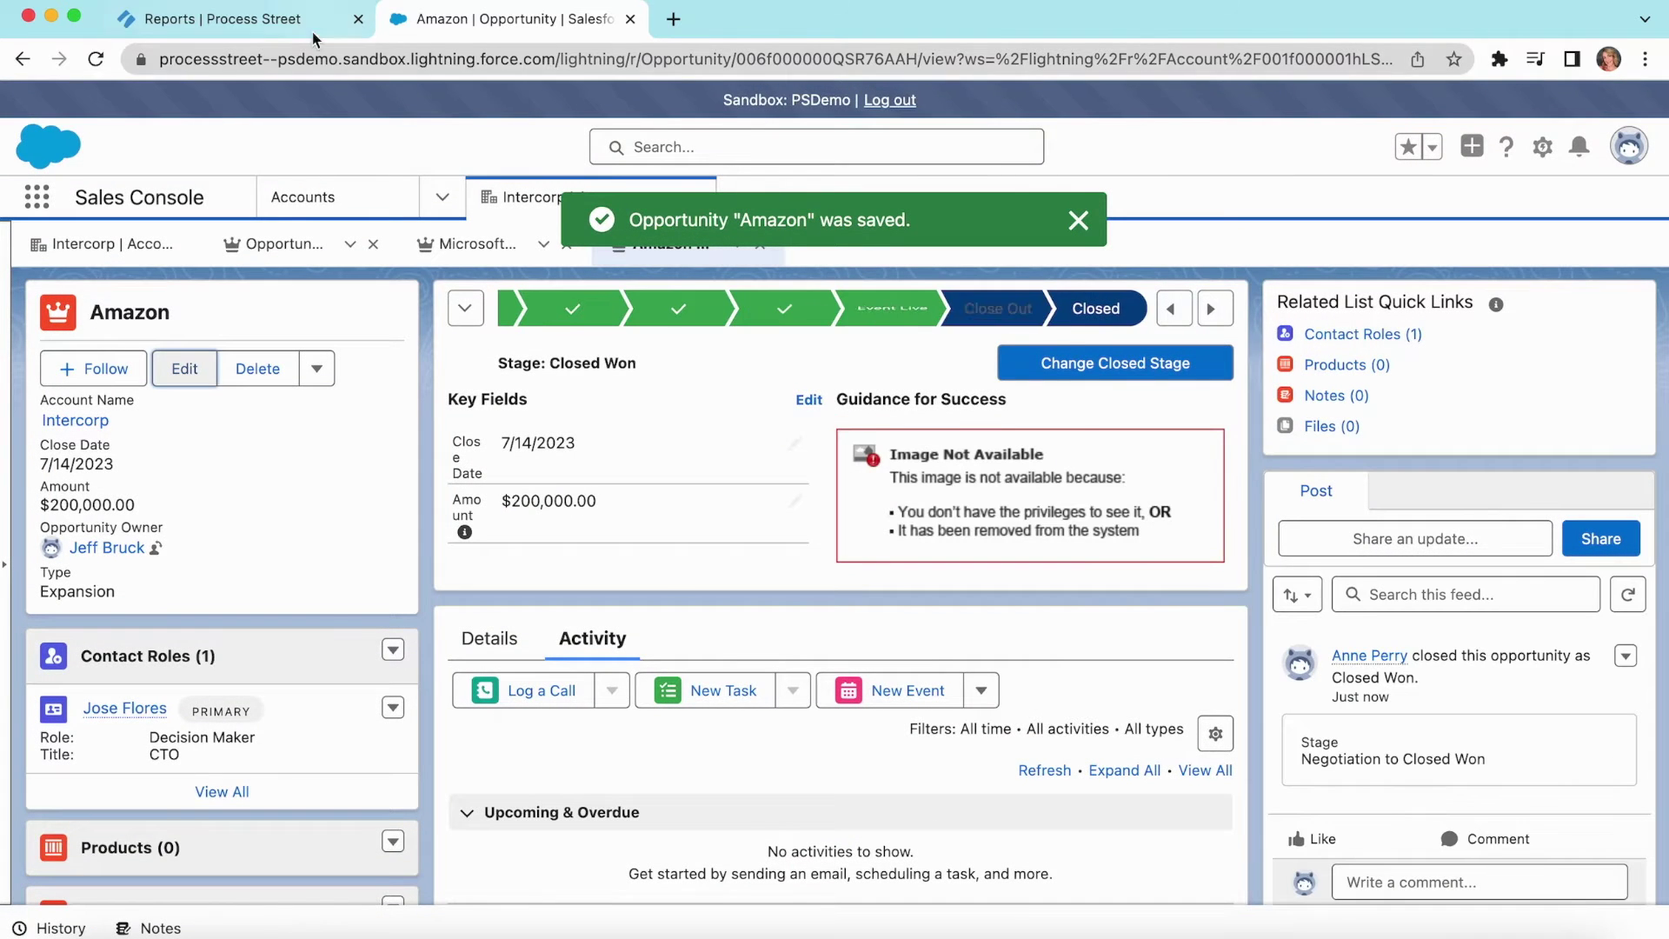
left_click(298, 22)
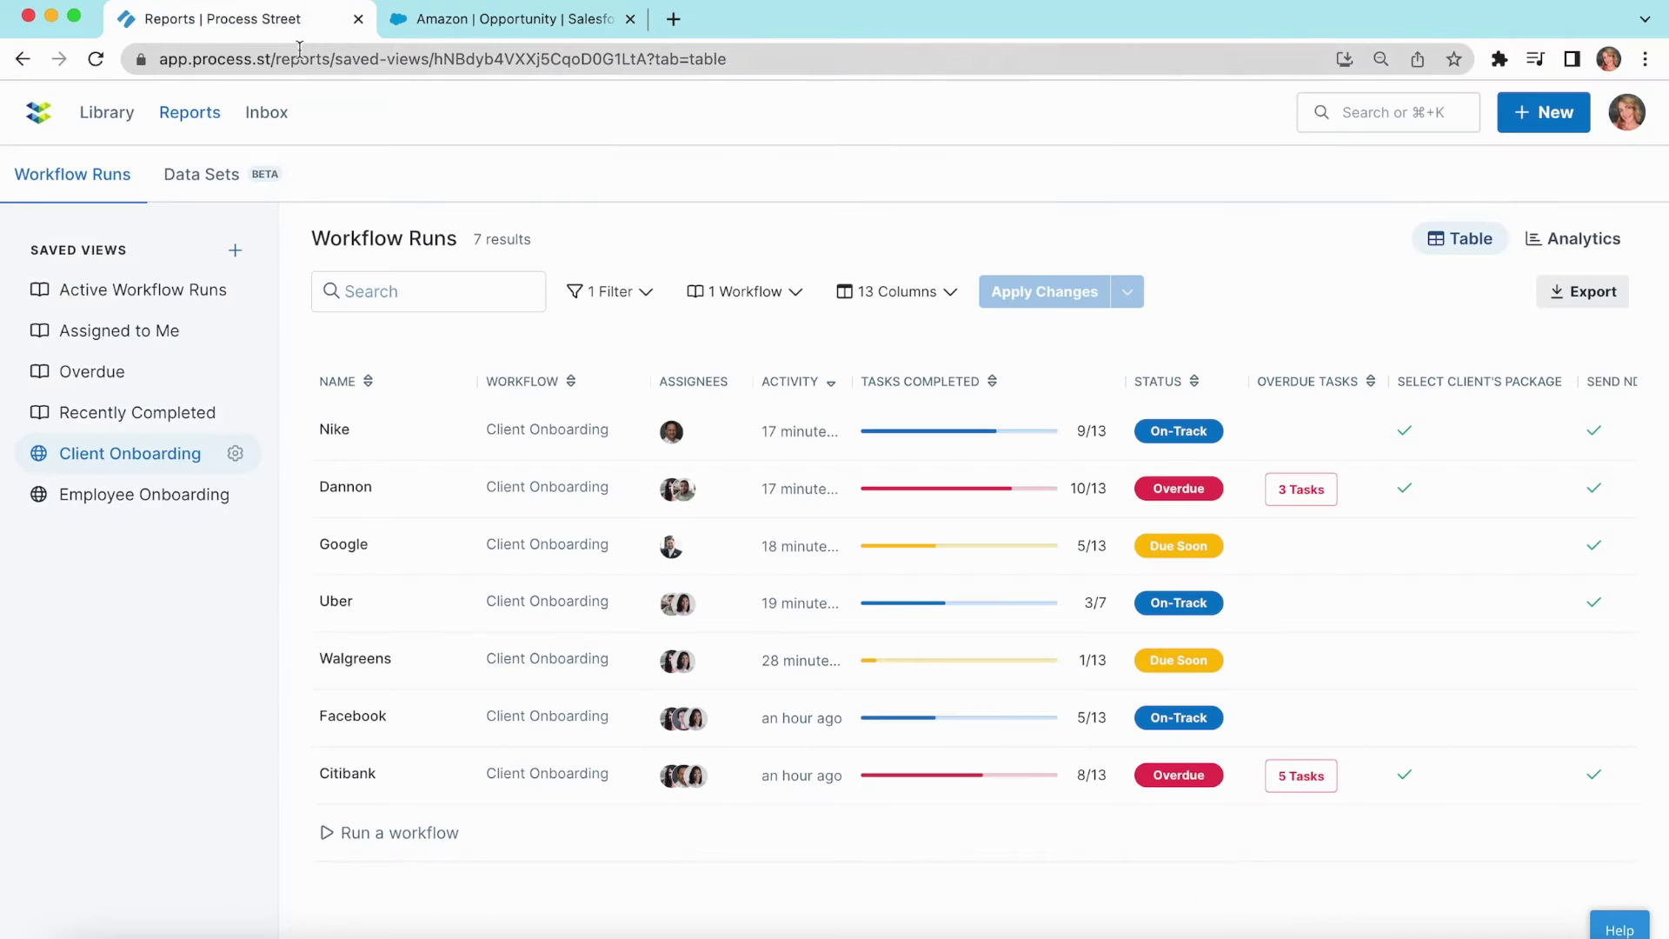
left_click(298, 58)
- Reload the Reports page so the new Amazon workflow run appears
key("Return")
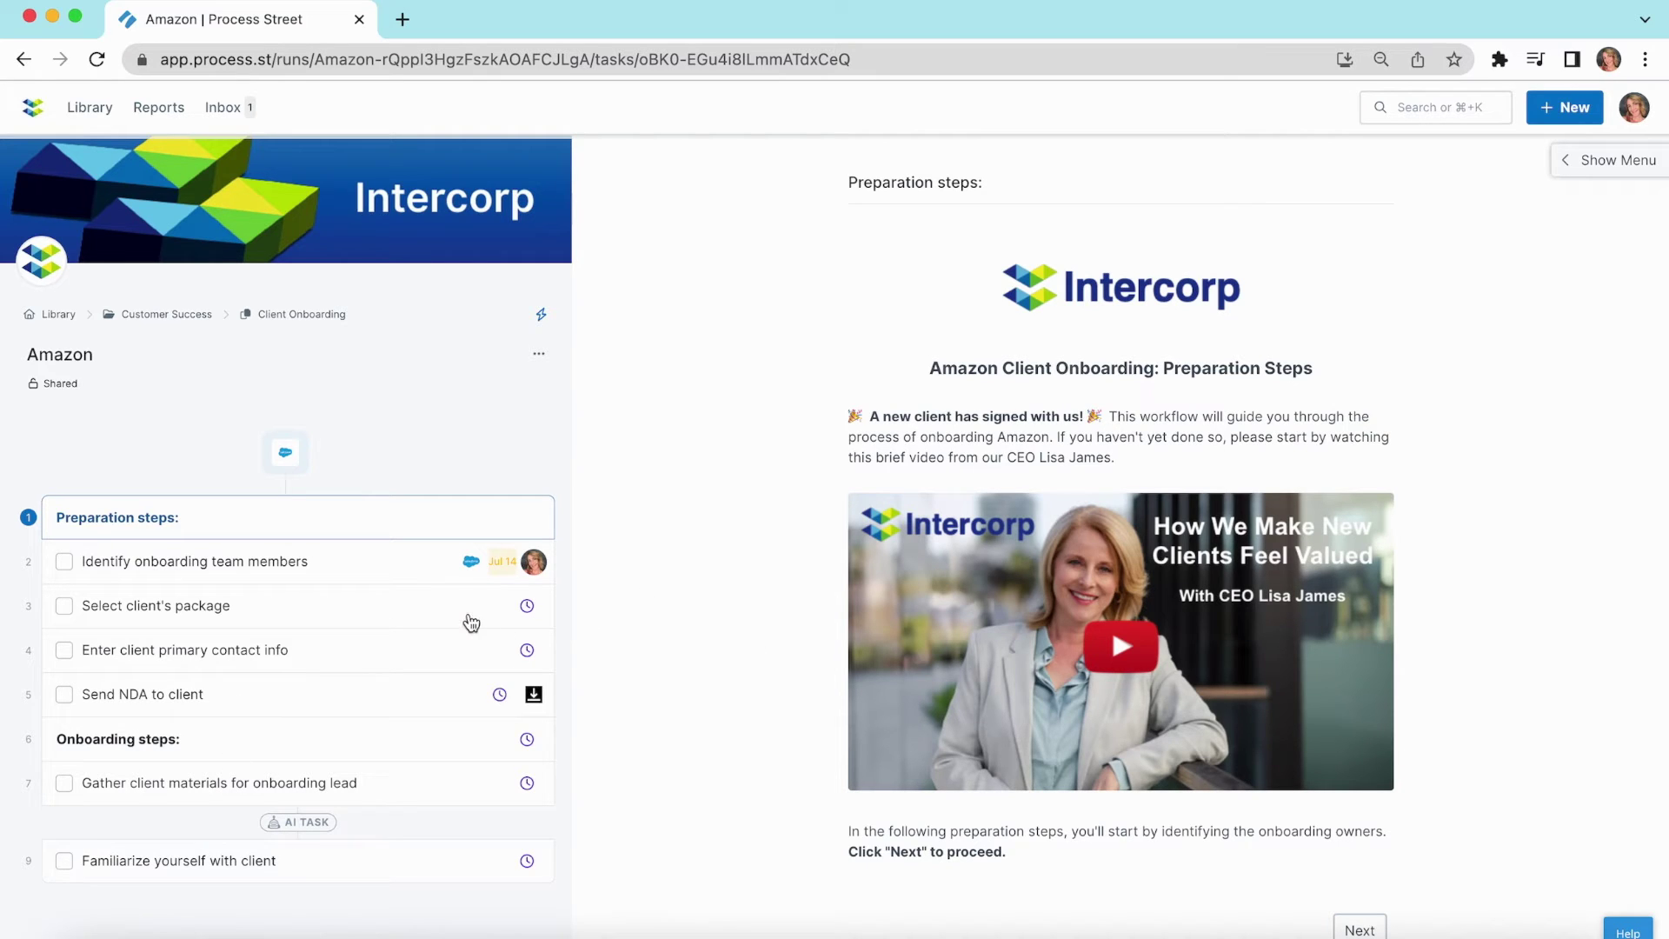
- Preview the team members, package, primary contact and NDA tasks, then return to the introduction
left_click(376, 569)
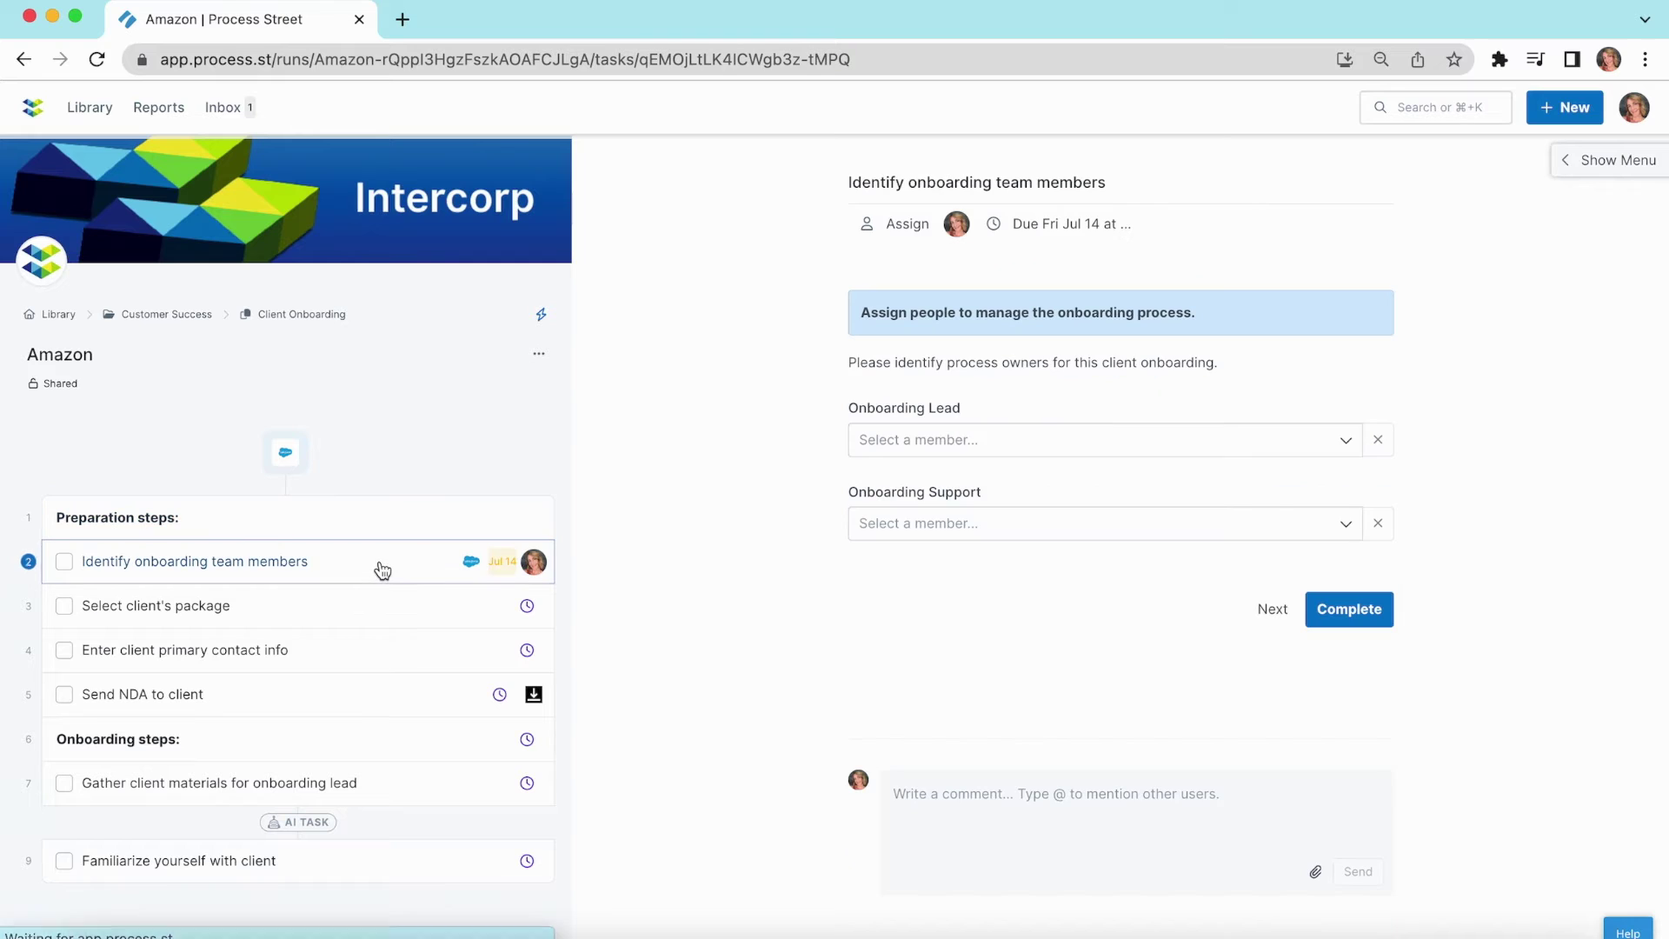
left_click(377, 618)
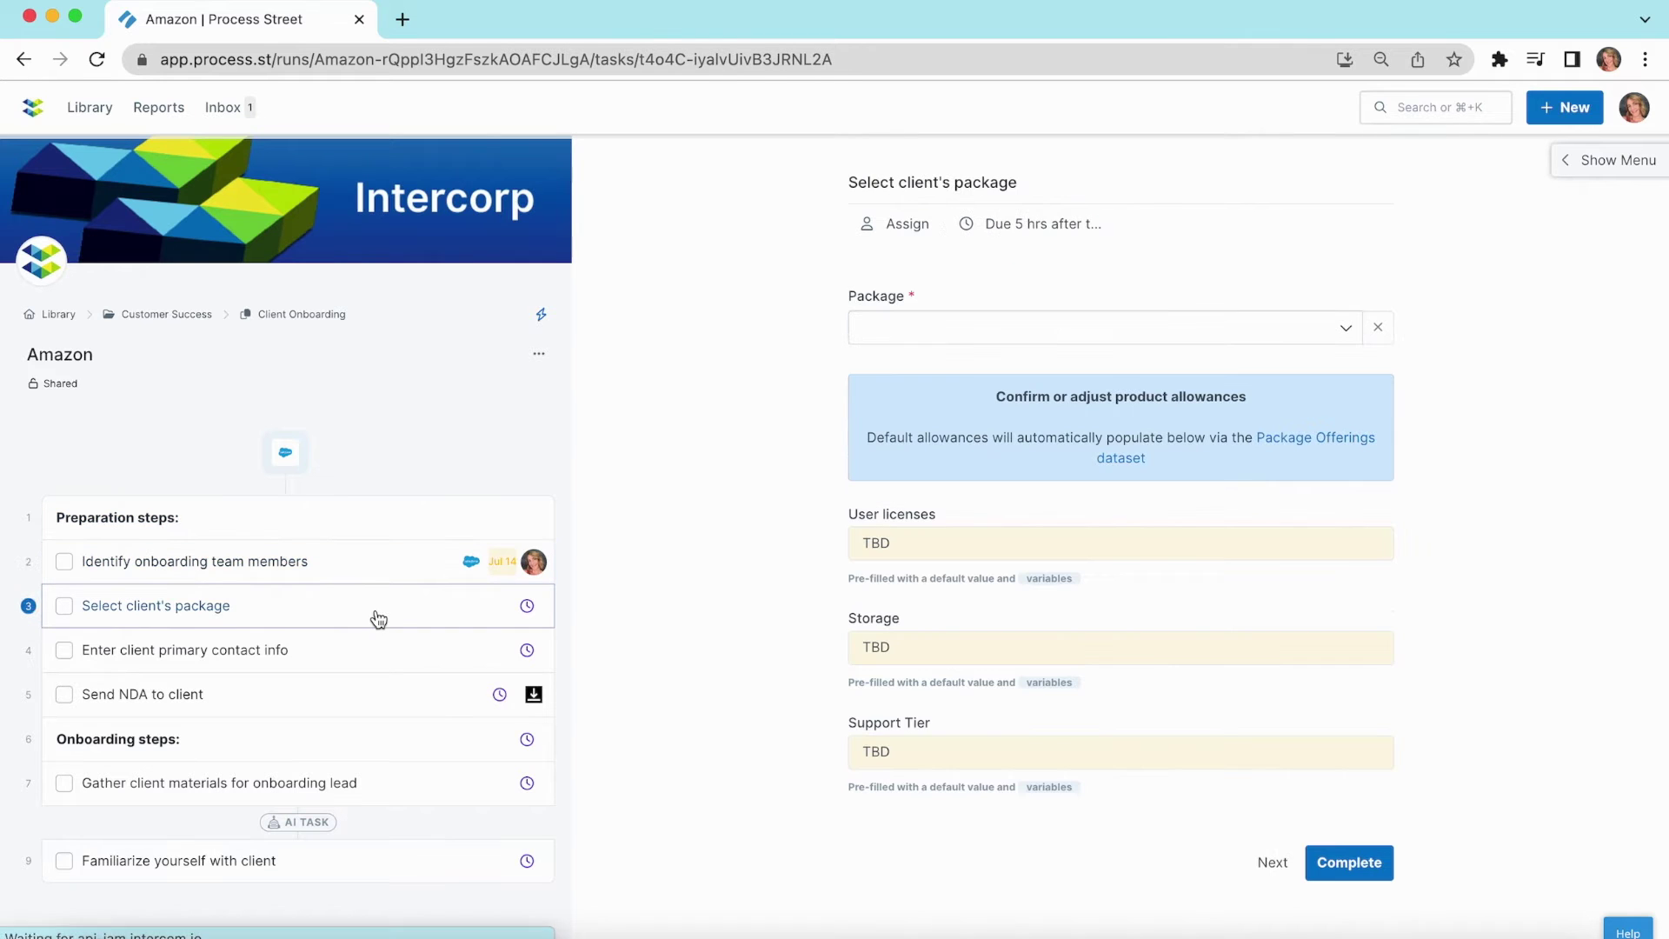
left_click(374, 667)
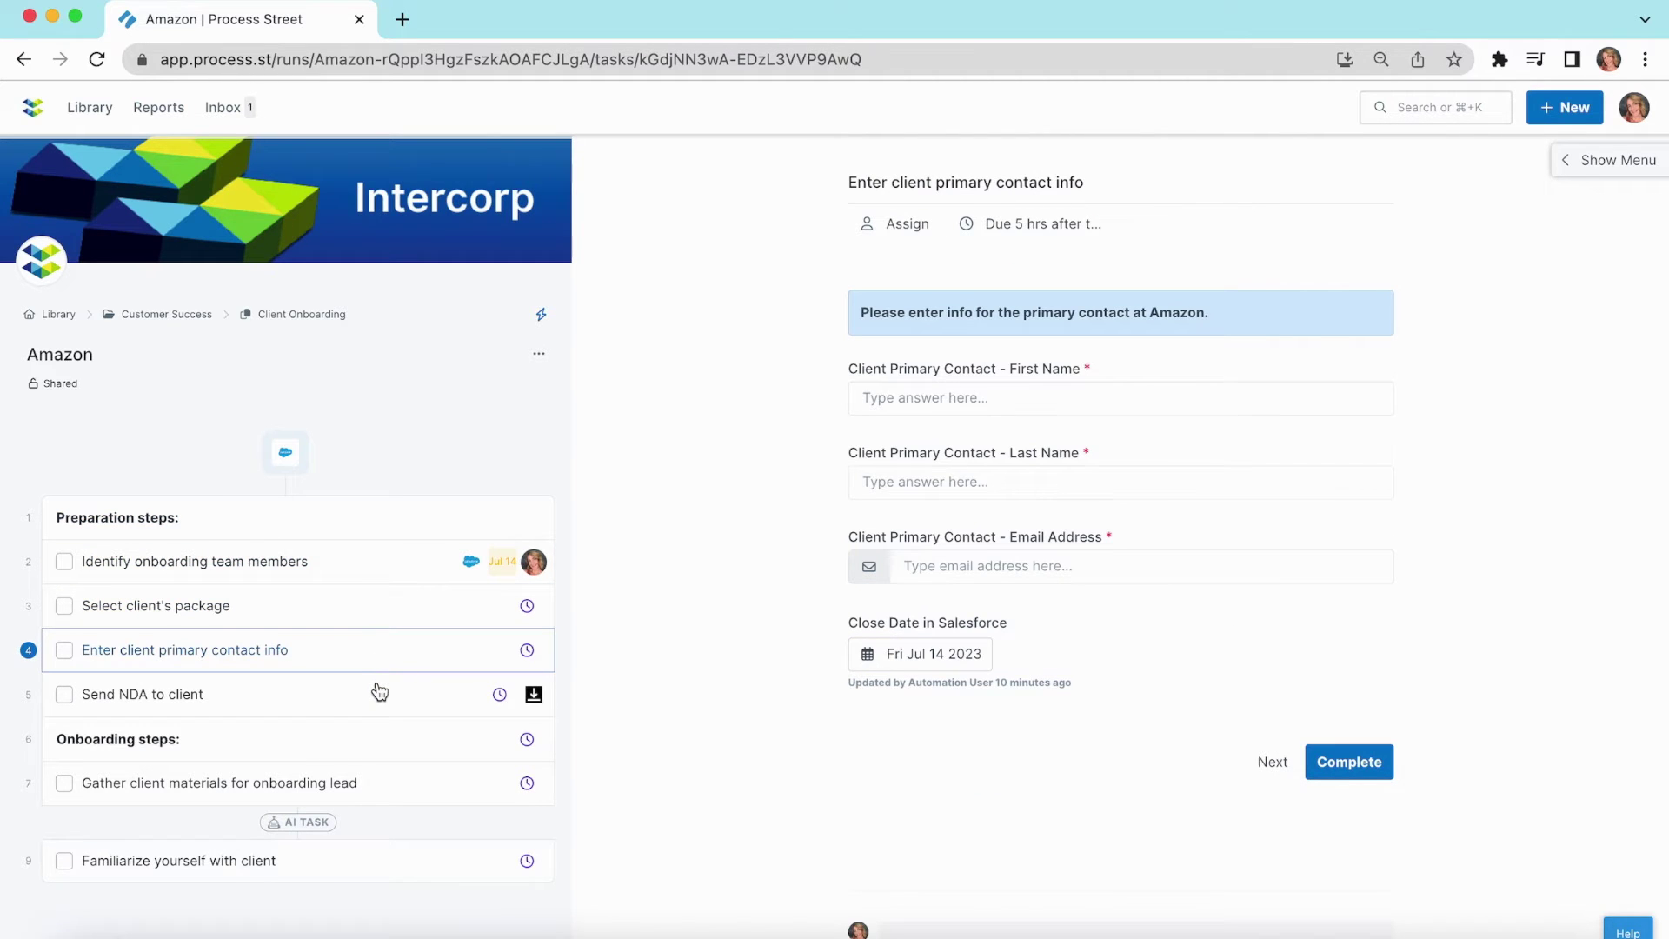
left_click(379, 691)
left_click(335, 522)
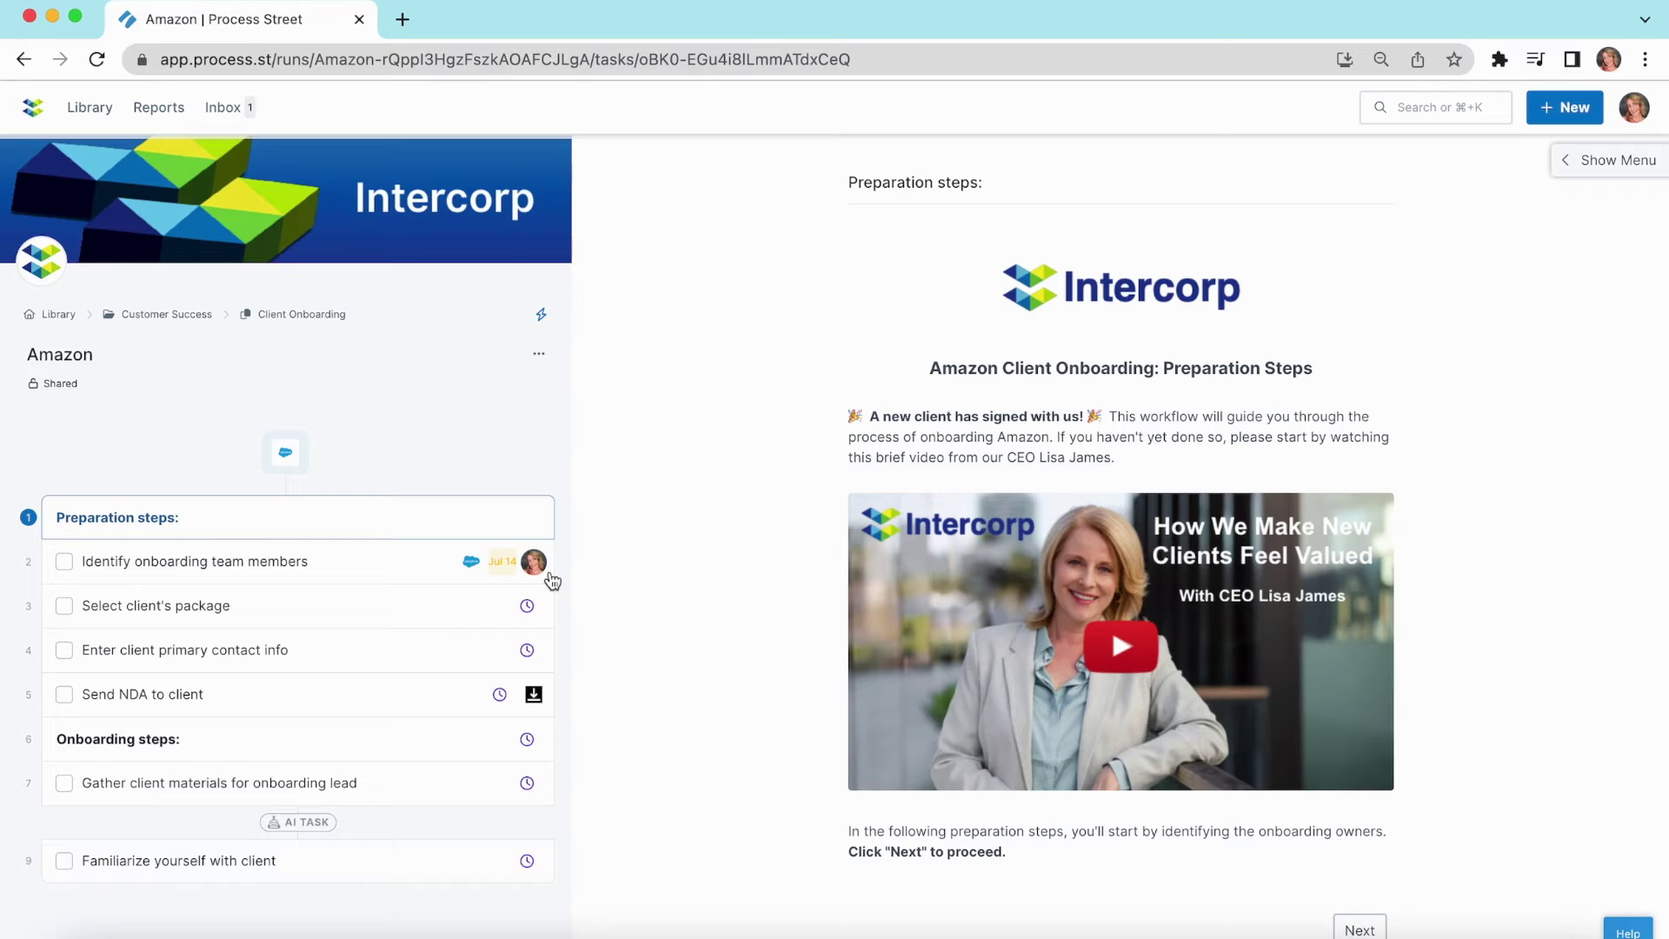
- Assign the Onboarding Lead and Onboarding Support members and mark the team-members task complete
left_click(353, 580)
left_click(862, 450)
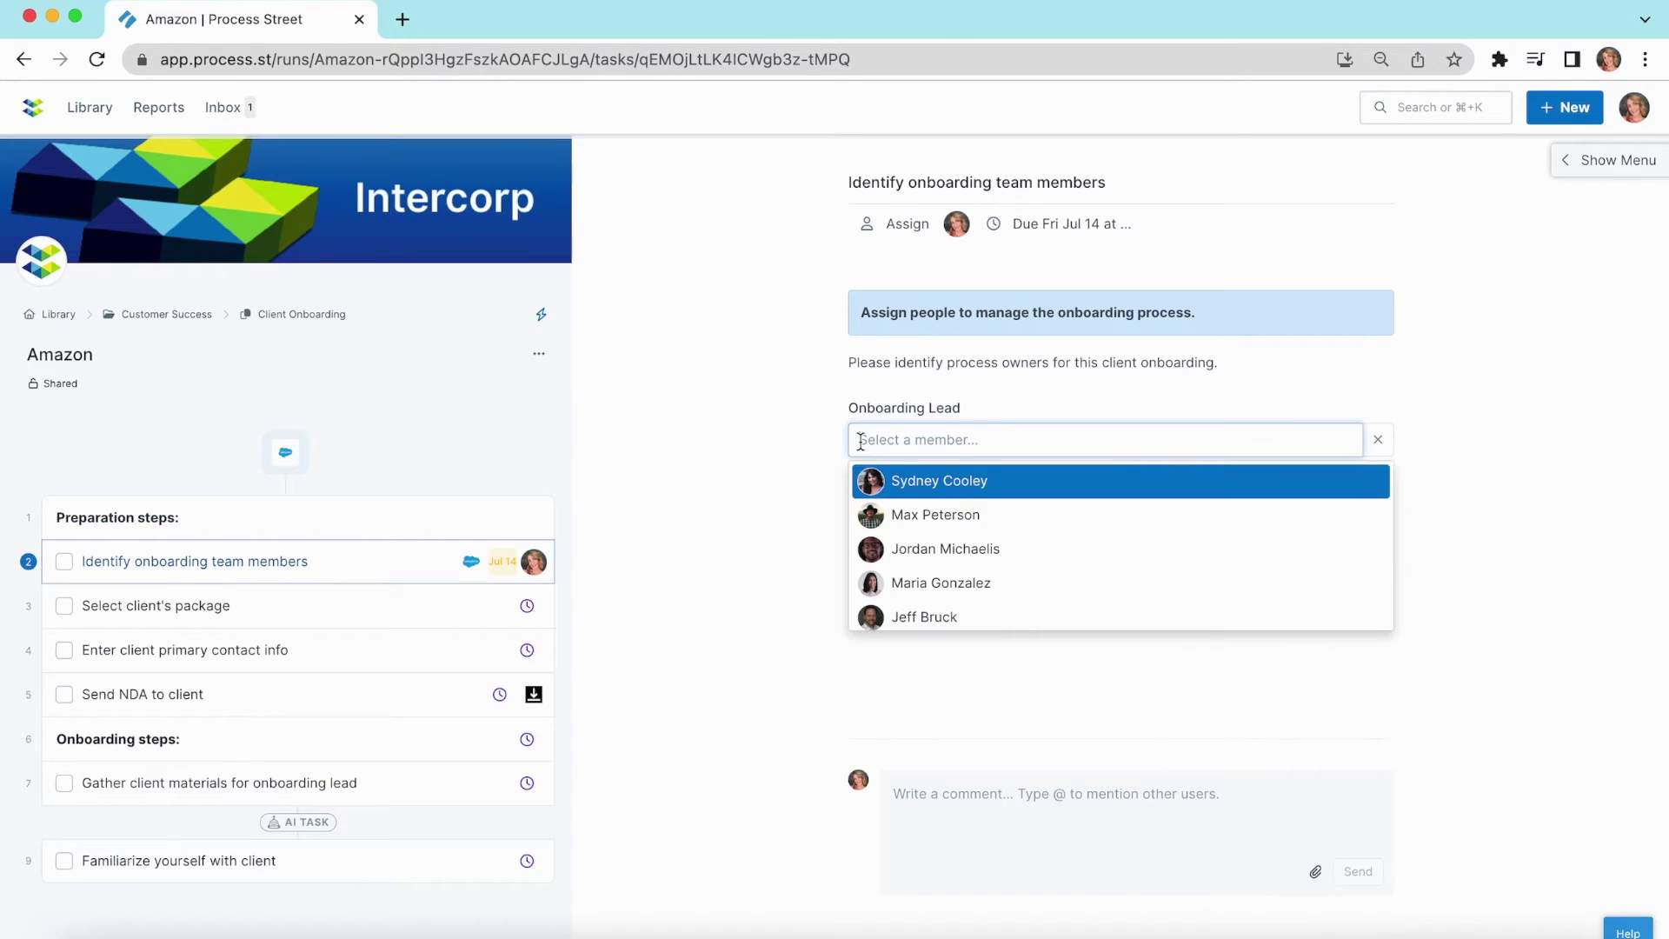
left_click(898, 482)
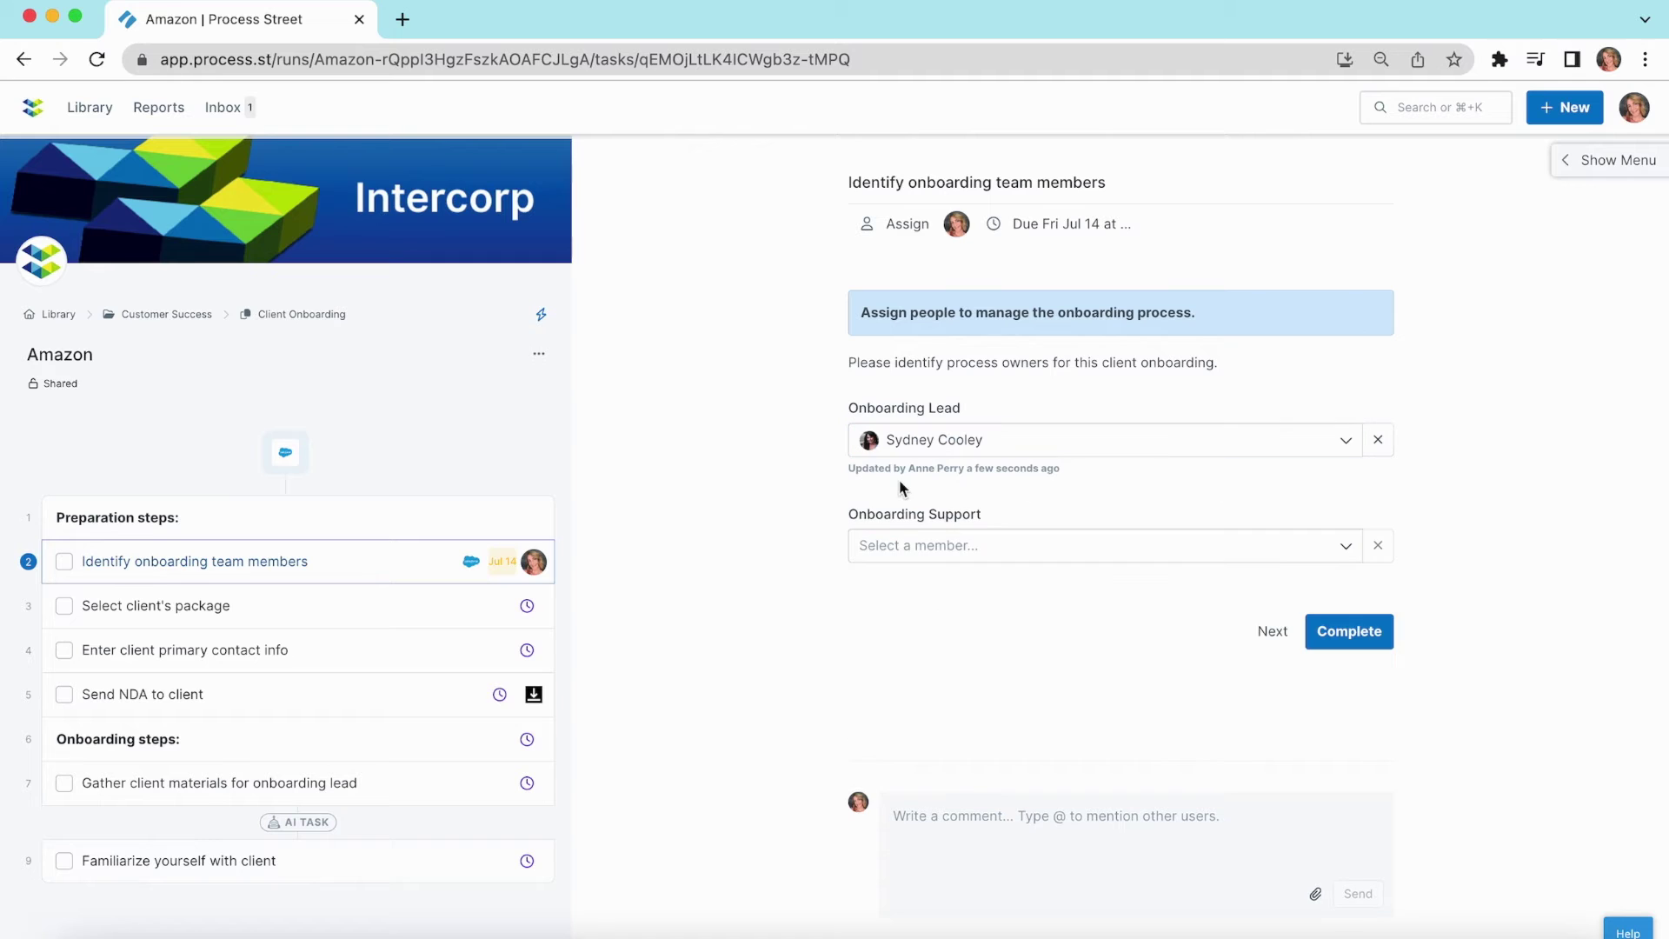
left_click(903, 547)
left_click(910, 687)
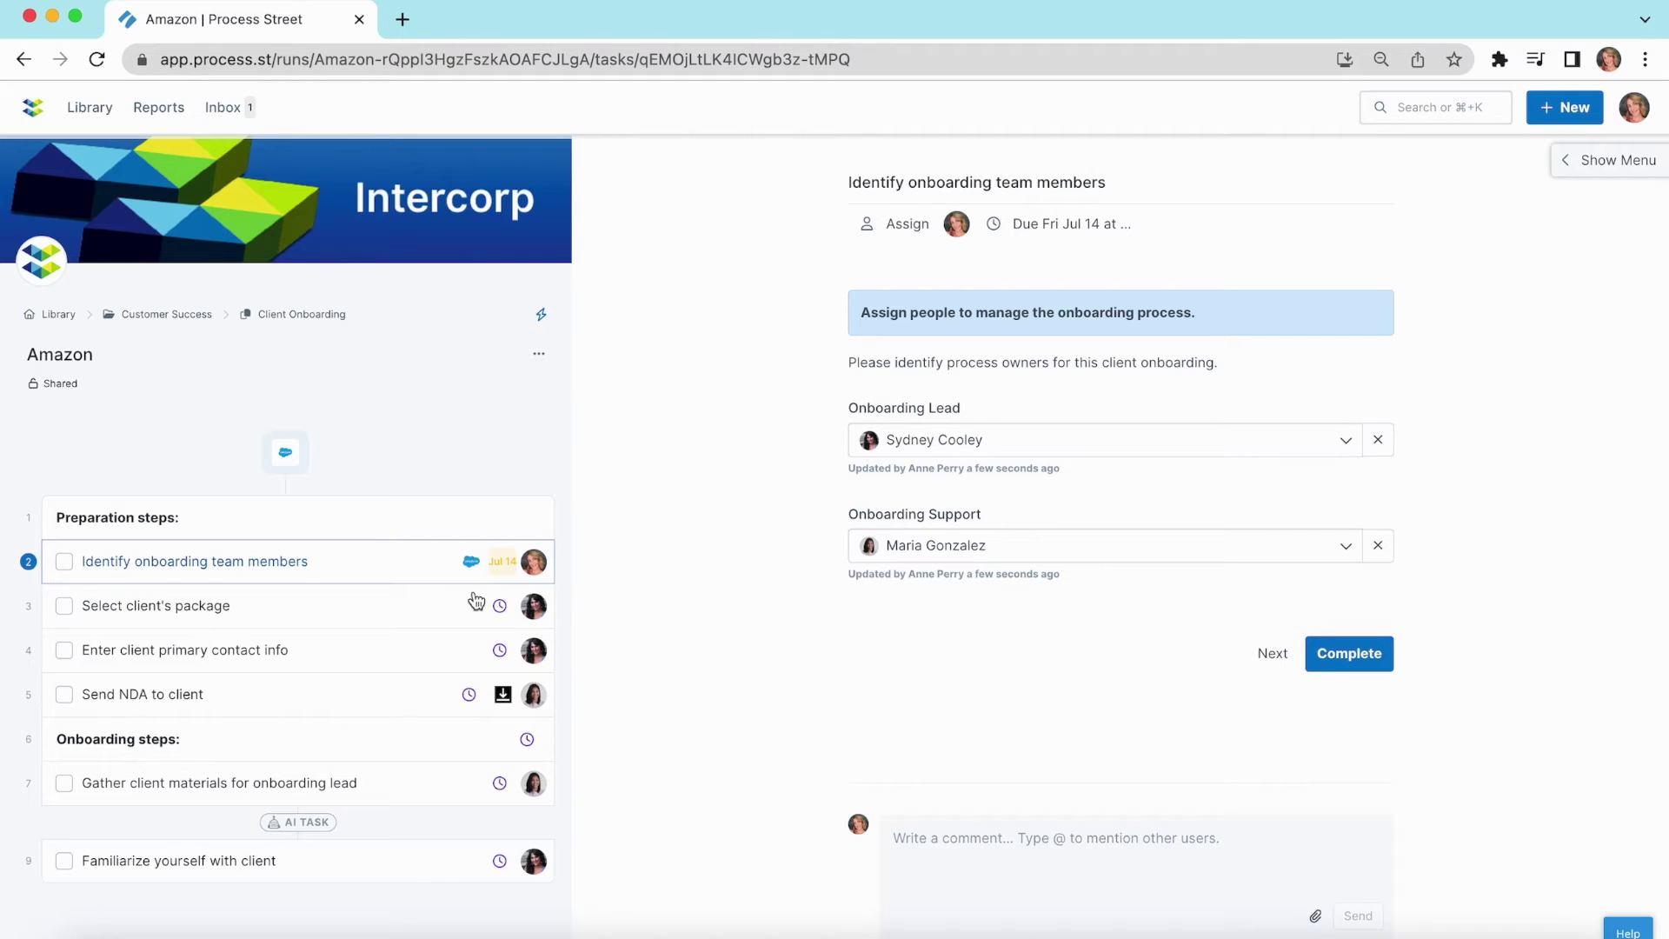
left_click(64, 563)
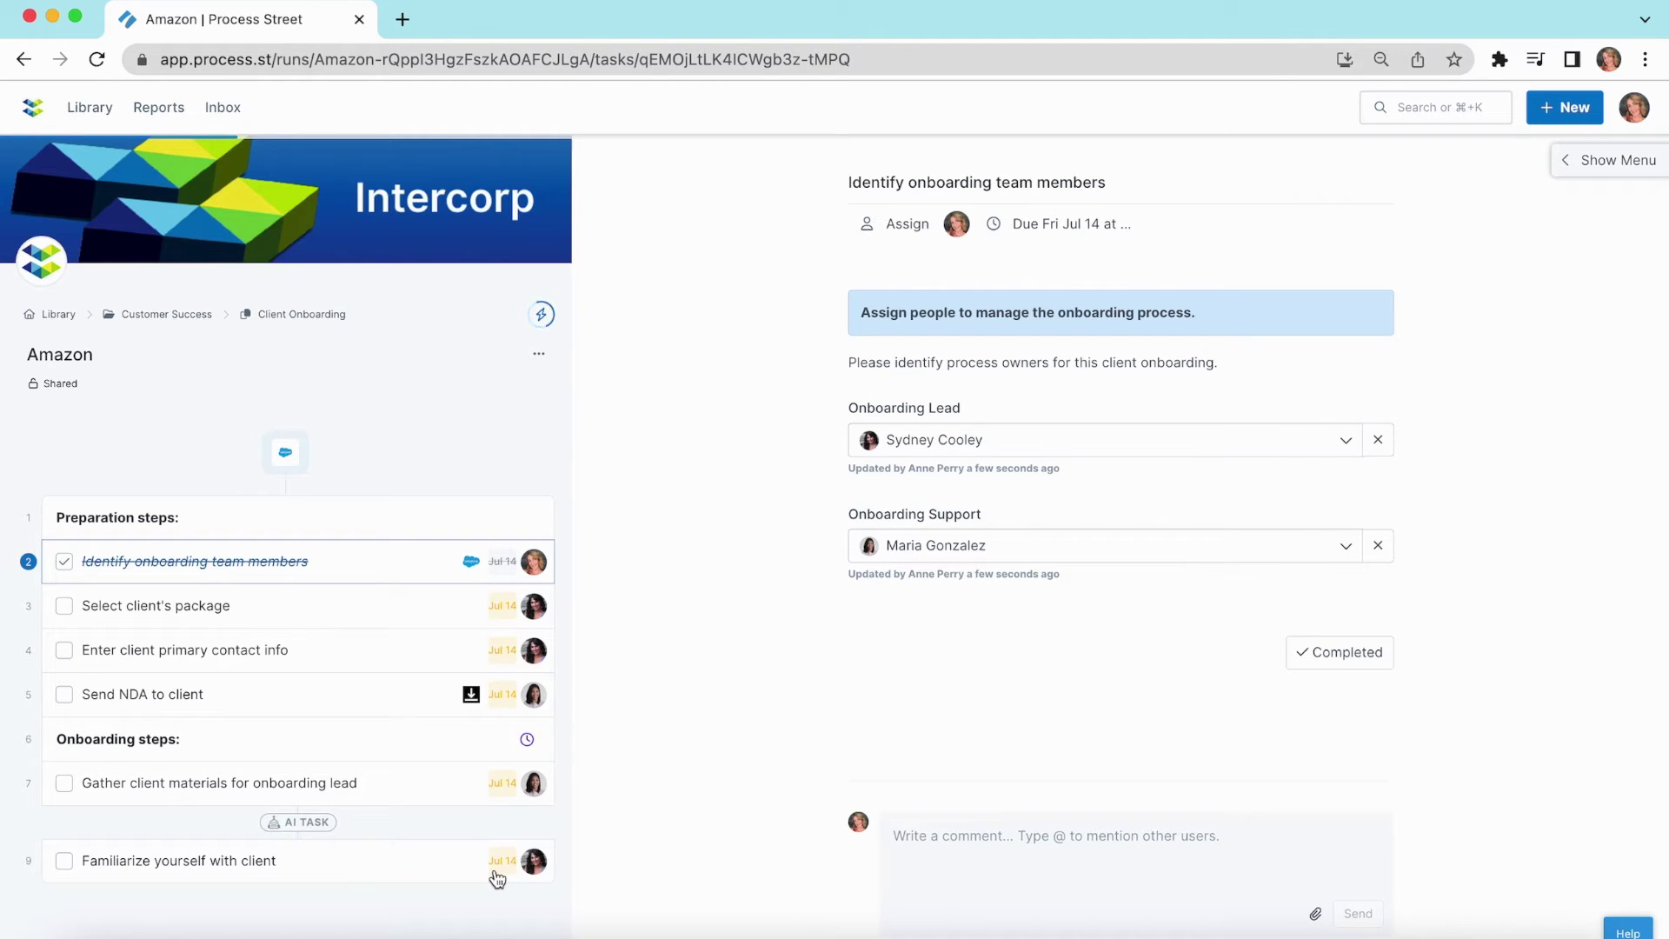
left_click(405, 662)
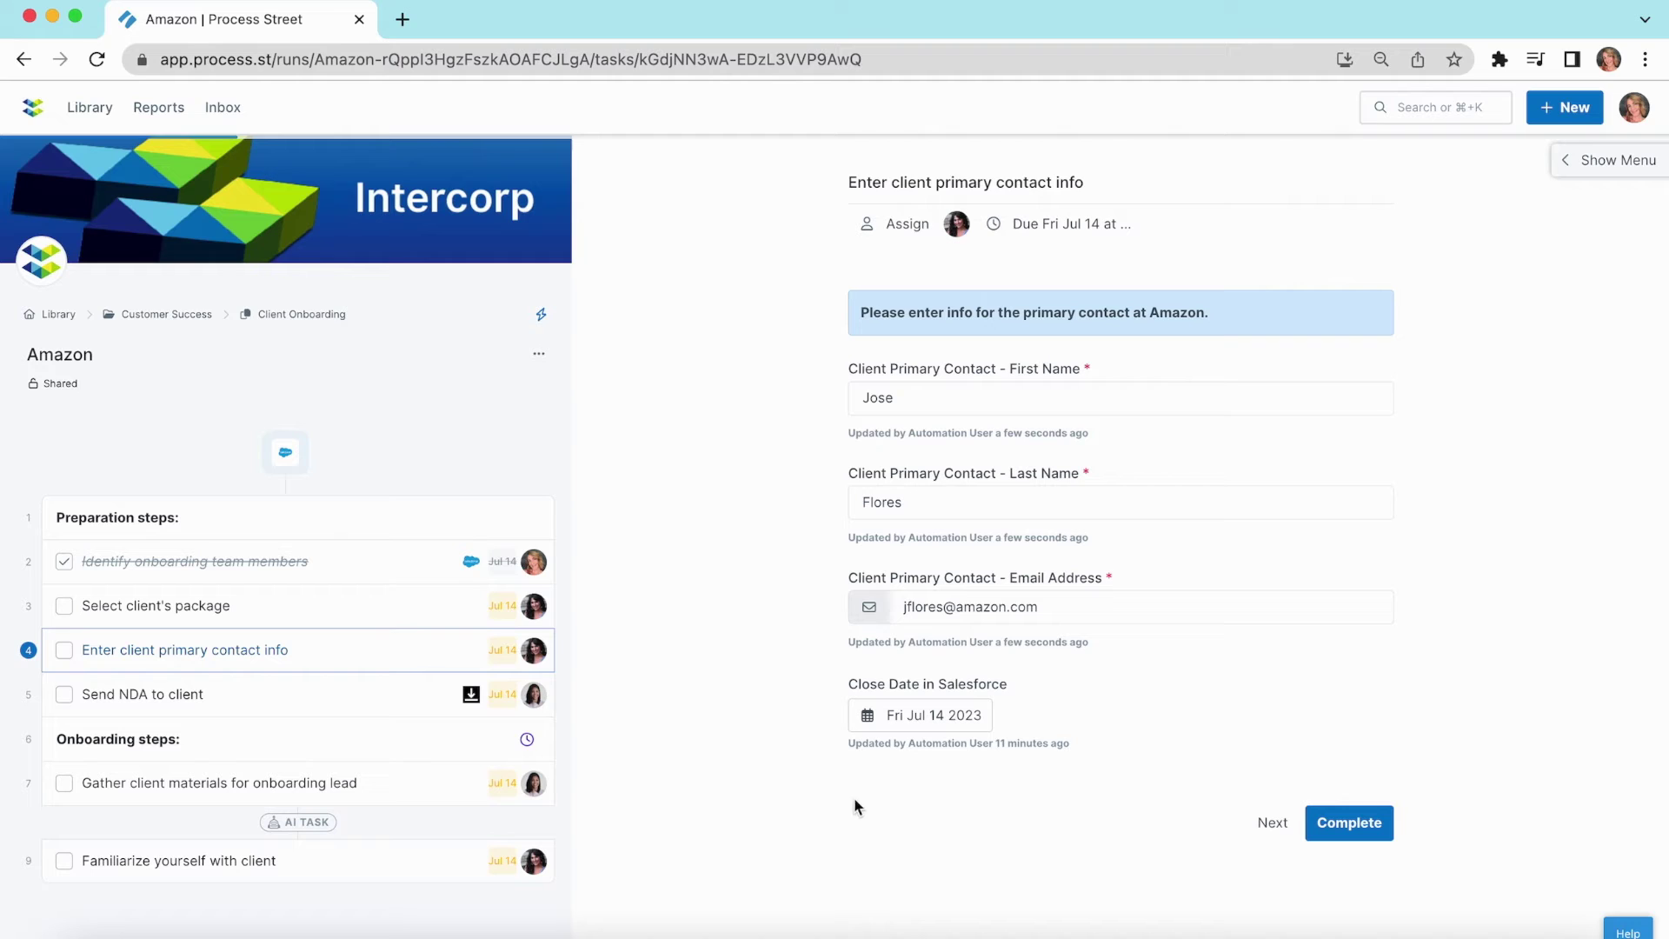
- Complete Send NDA to client and begin signing the Intercorp–Amazon NDA in DocuSign
left_click(249, 704)
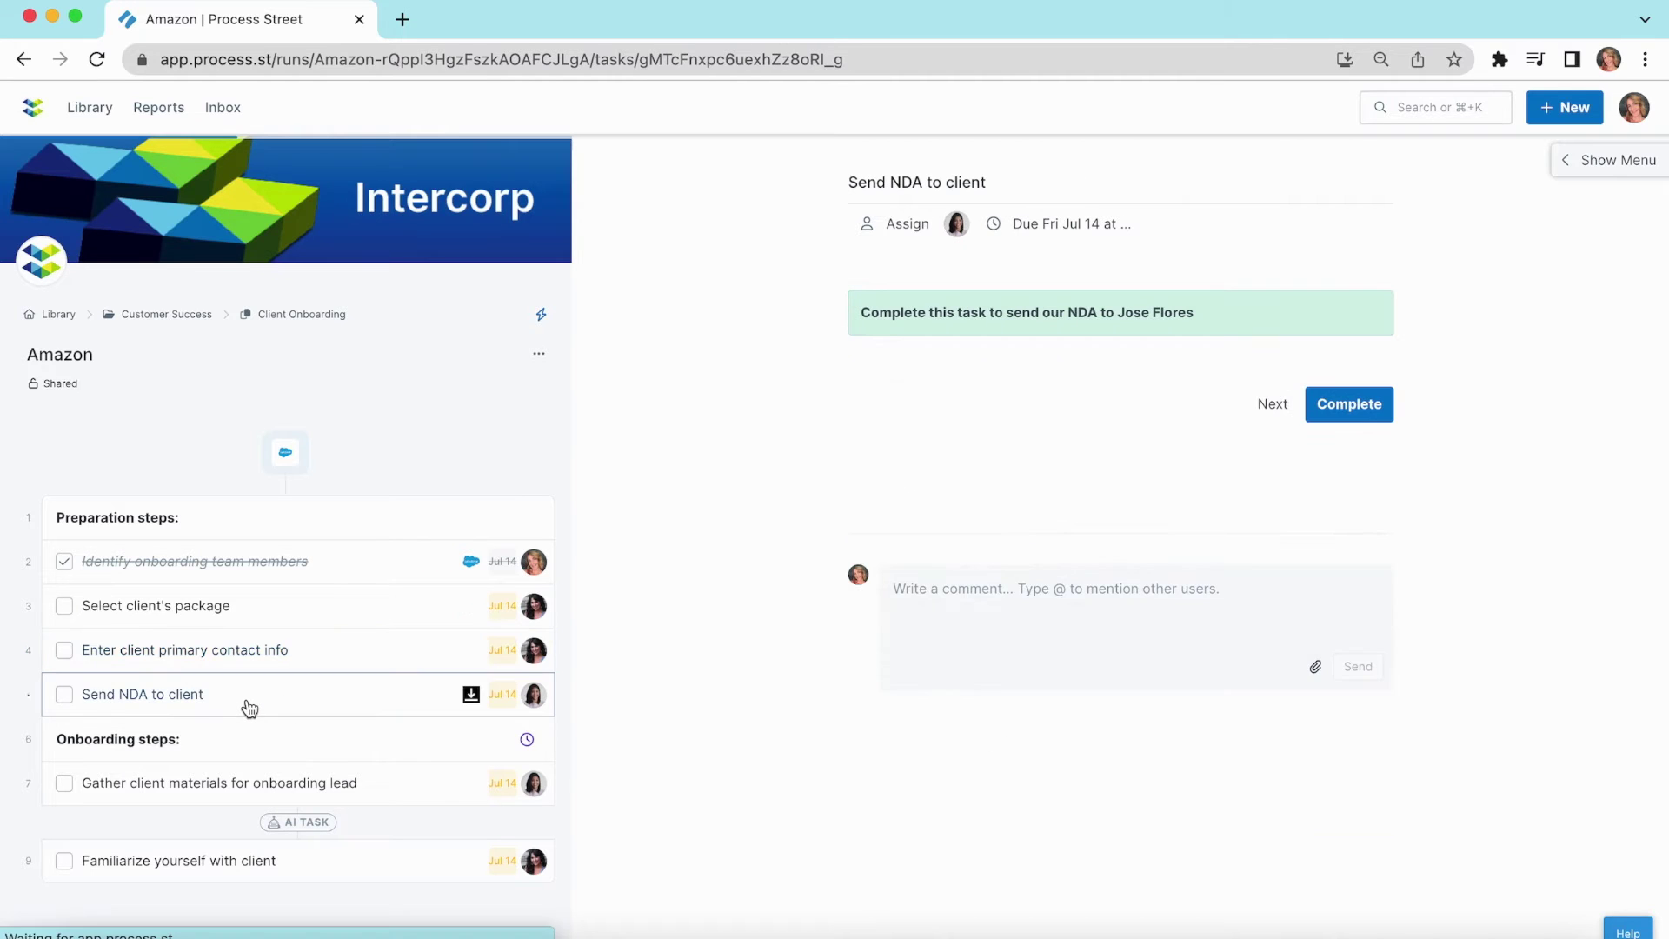
left_click(63, 696)
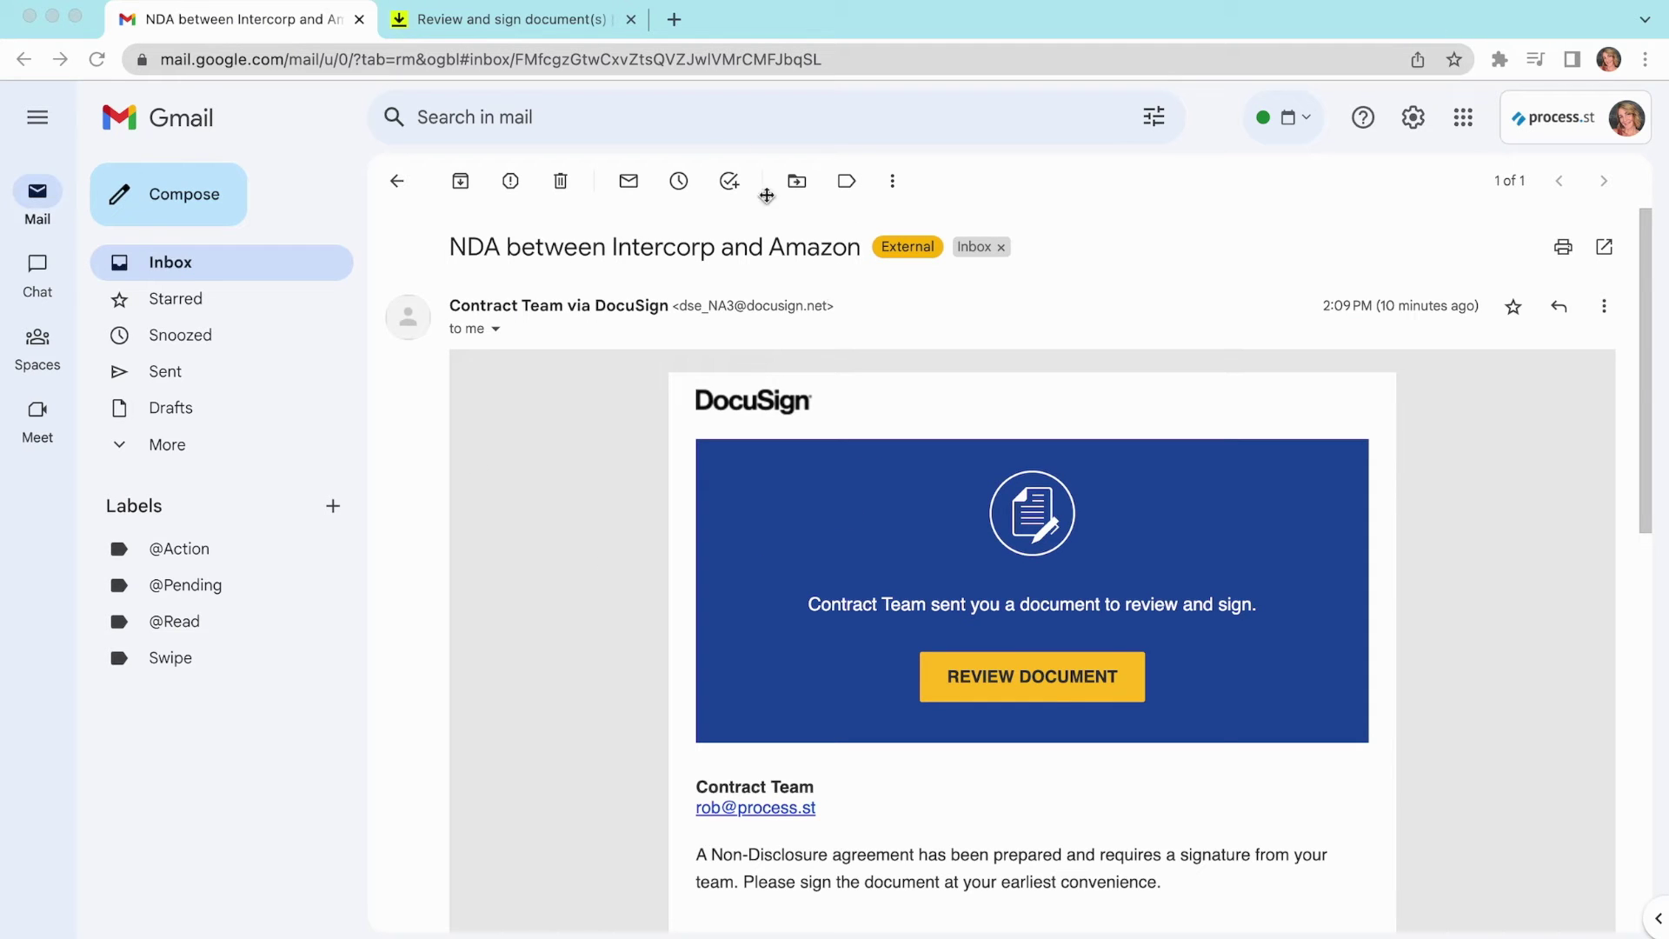
left_click(569, 26)
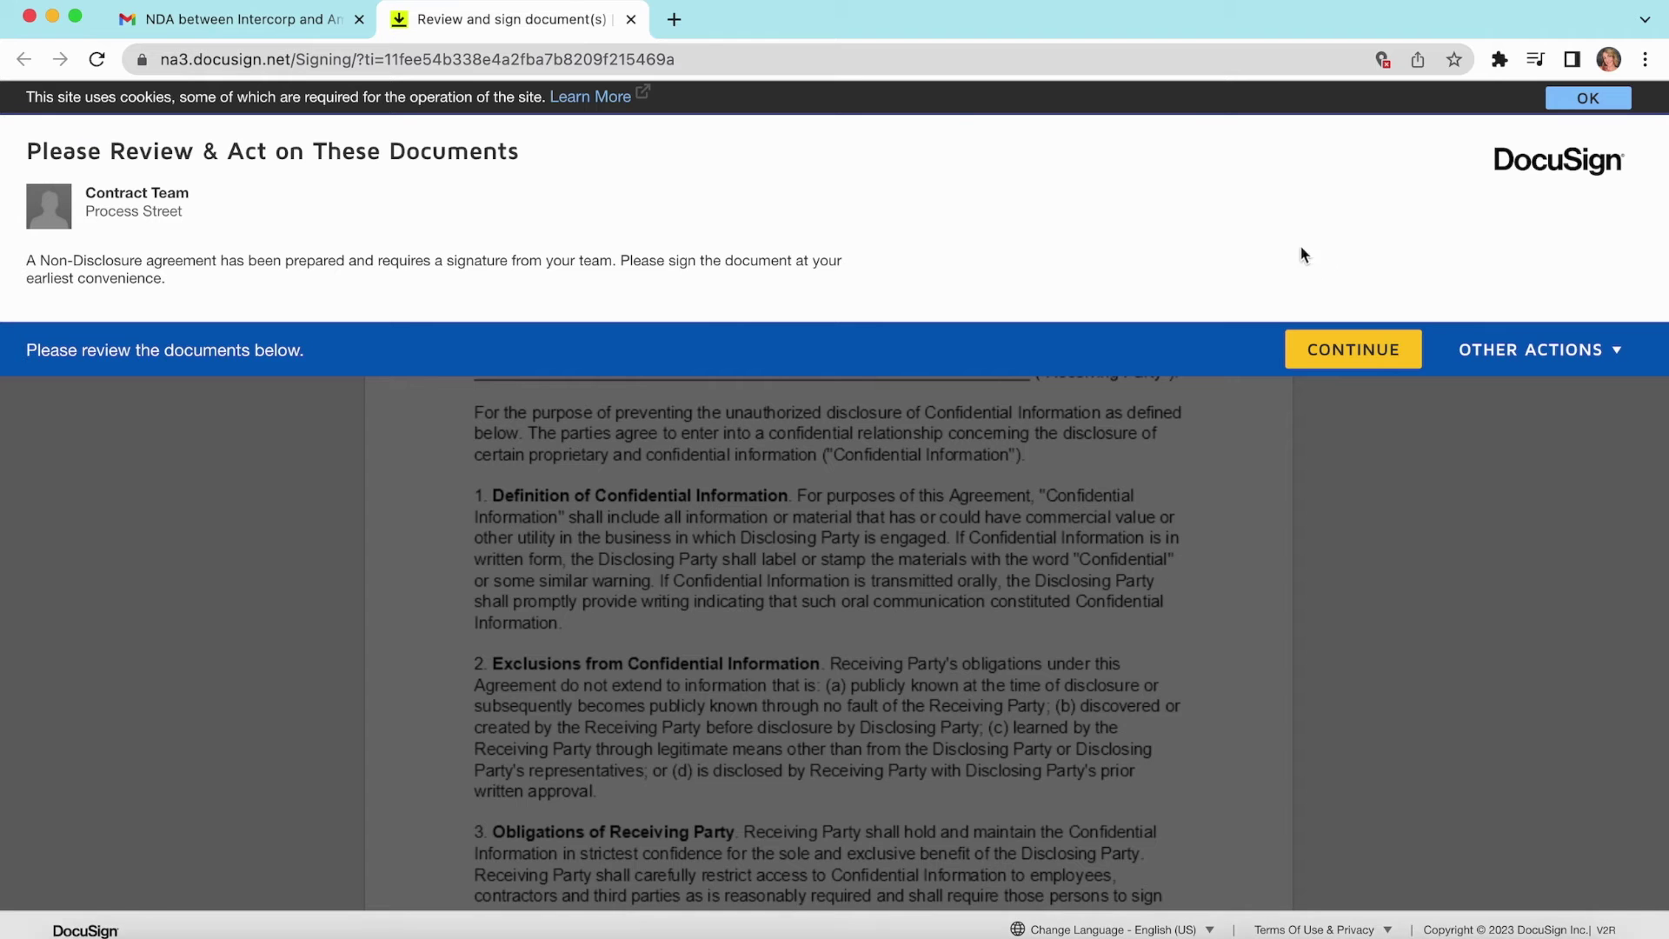
left_click(1337, 355)
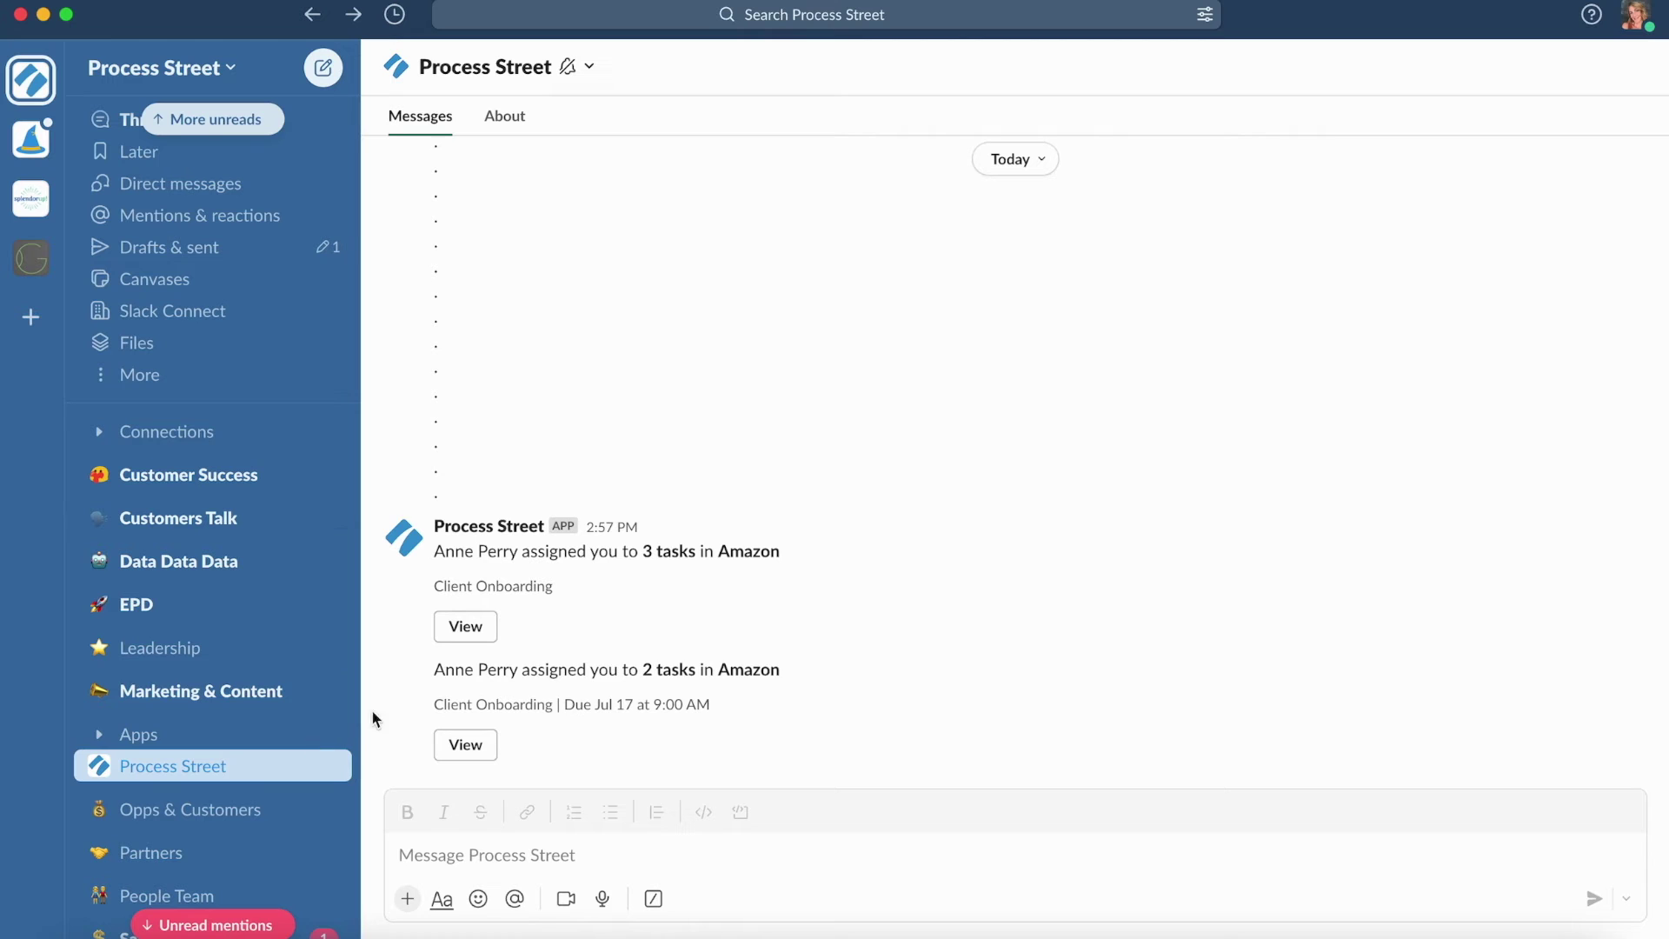
- Open the Intro and Pro Package Review meeting task and tick all four topics
left_click(475, 741)
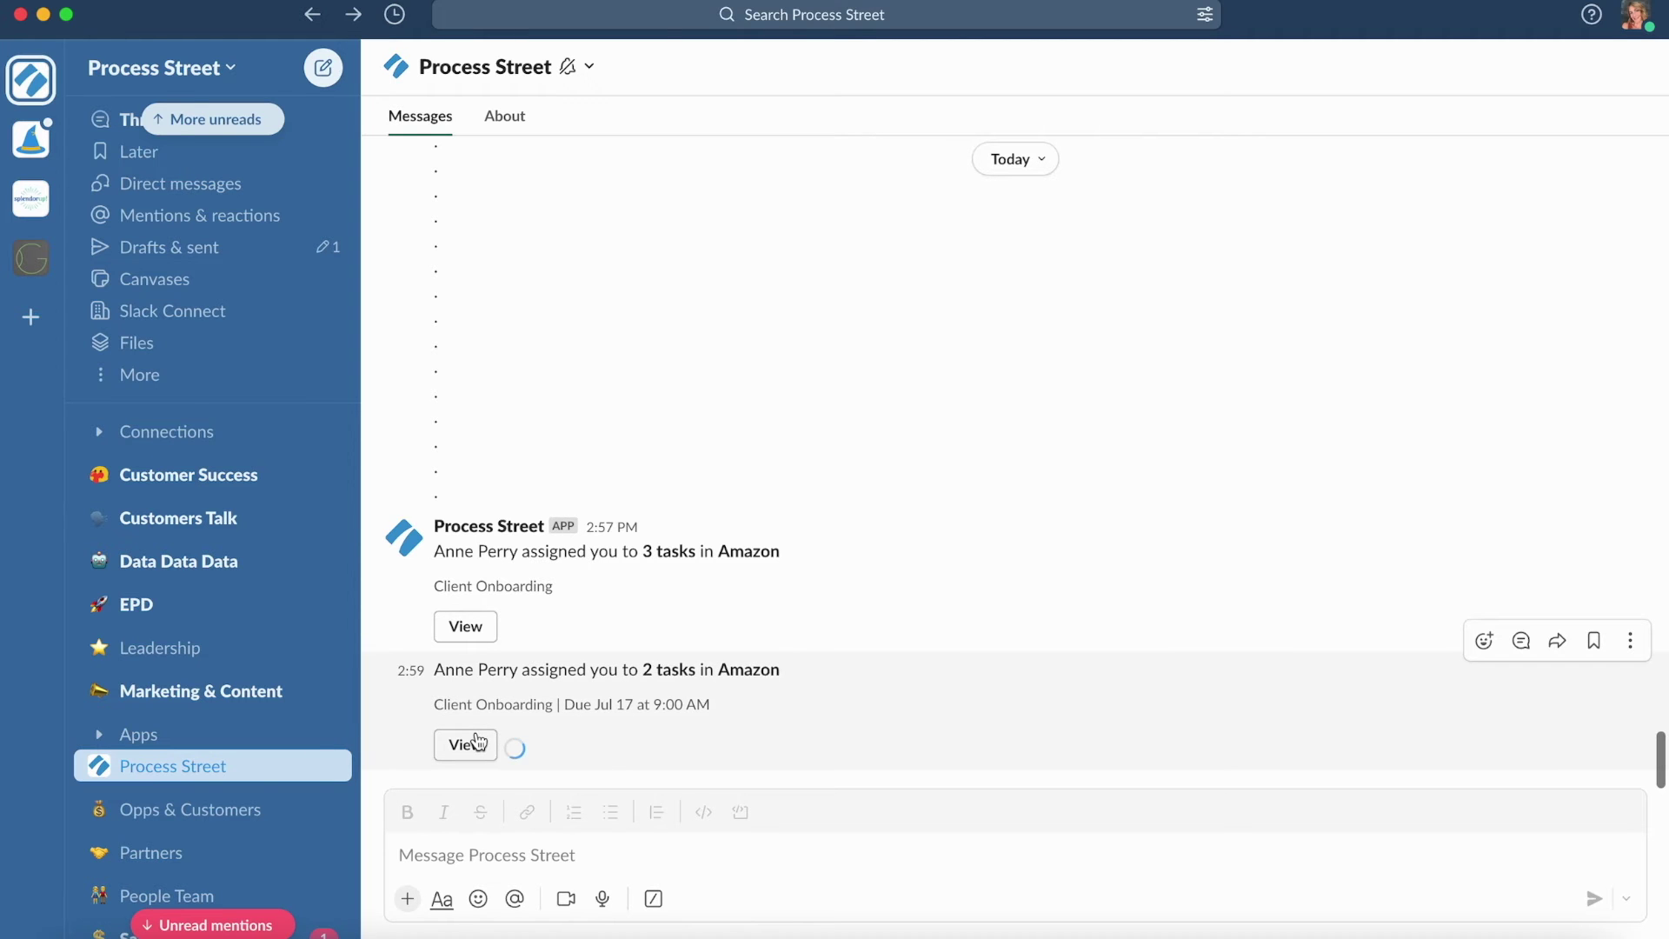
scroll(742, 544, "down", 3)
scroll(745, 544, "down", 2)
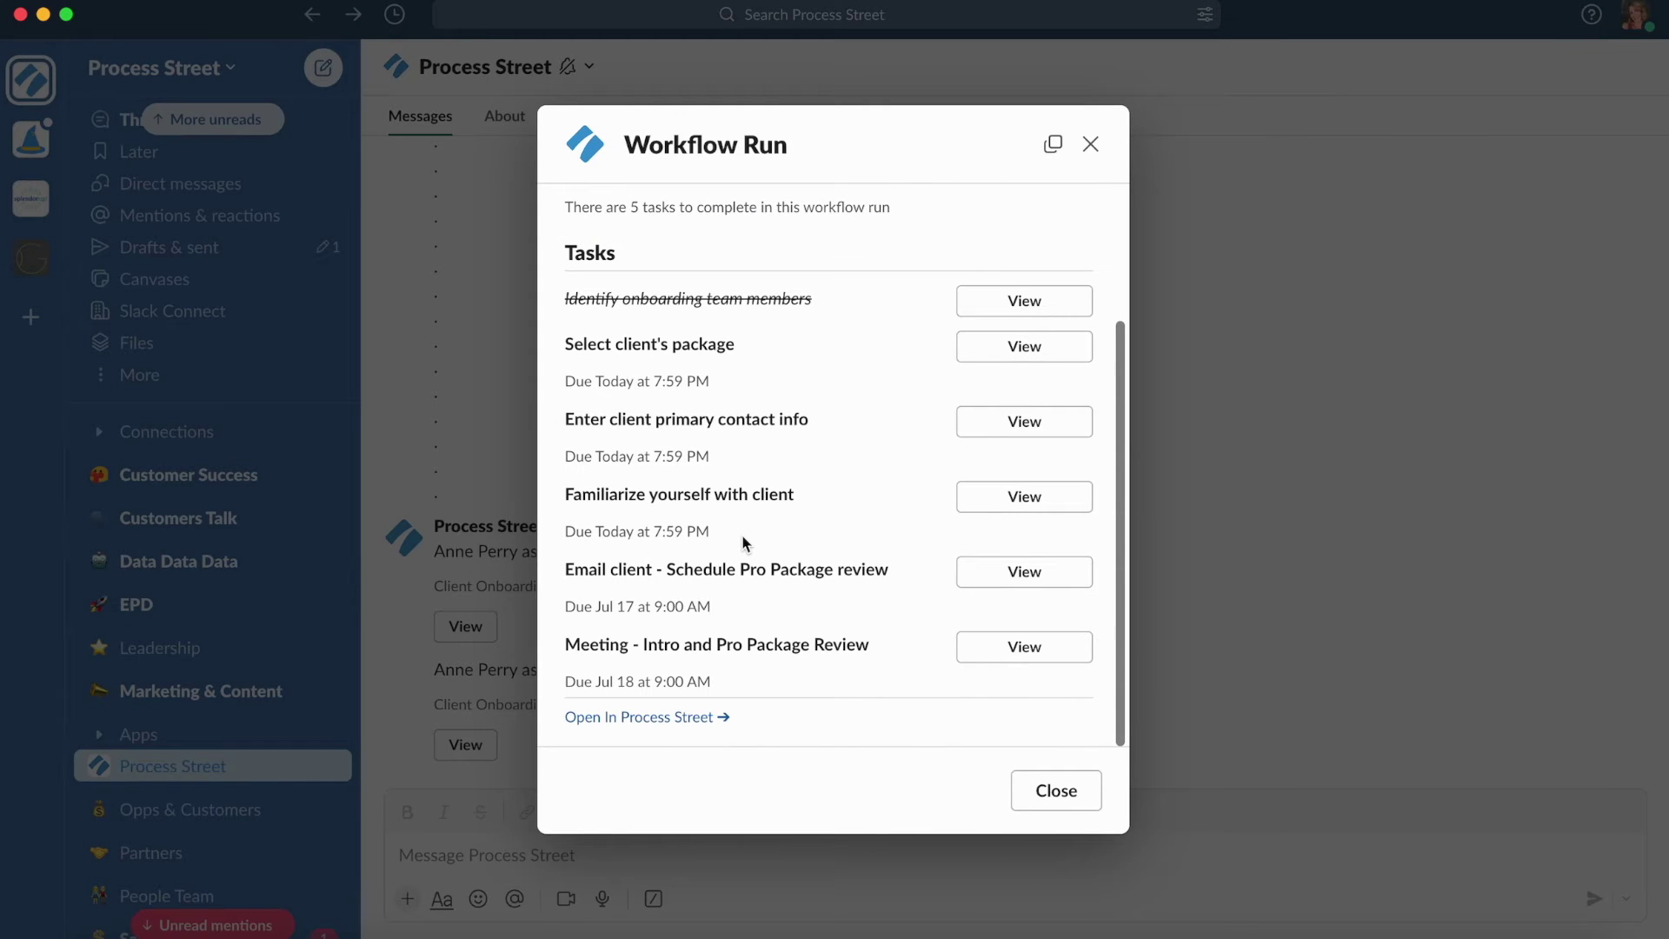
left_click(970, 651)
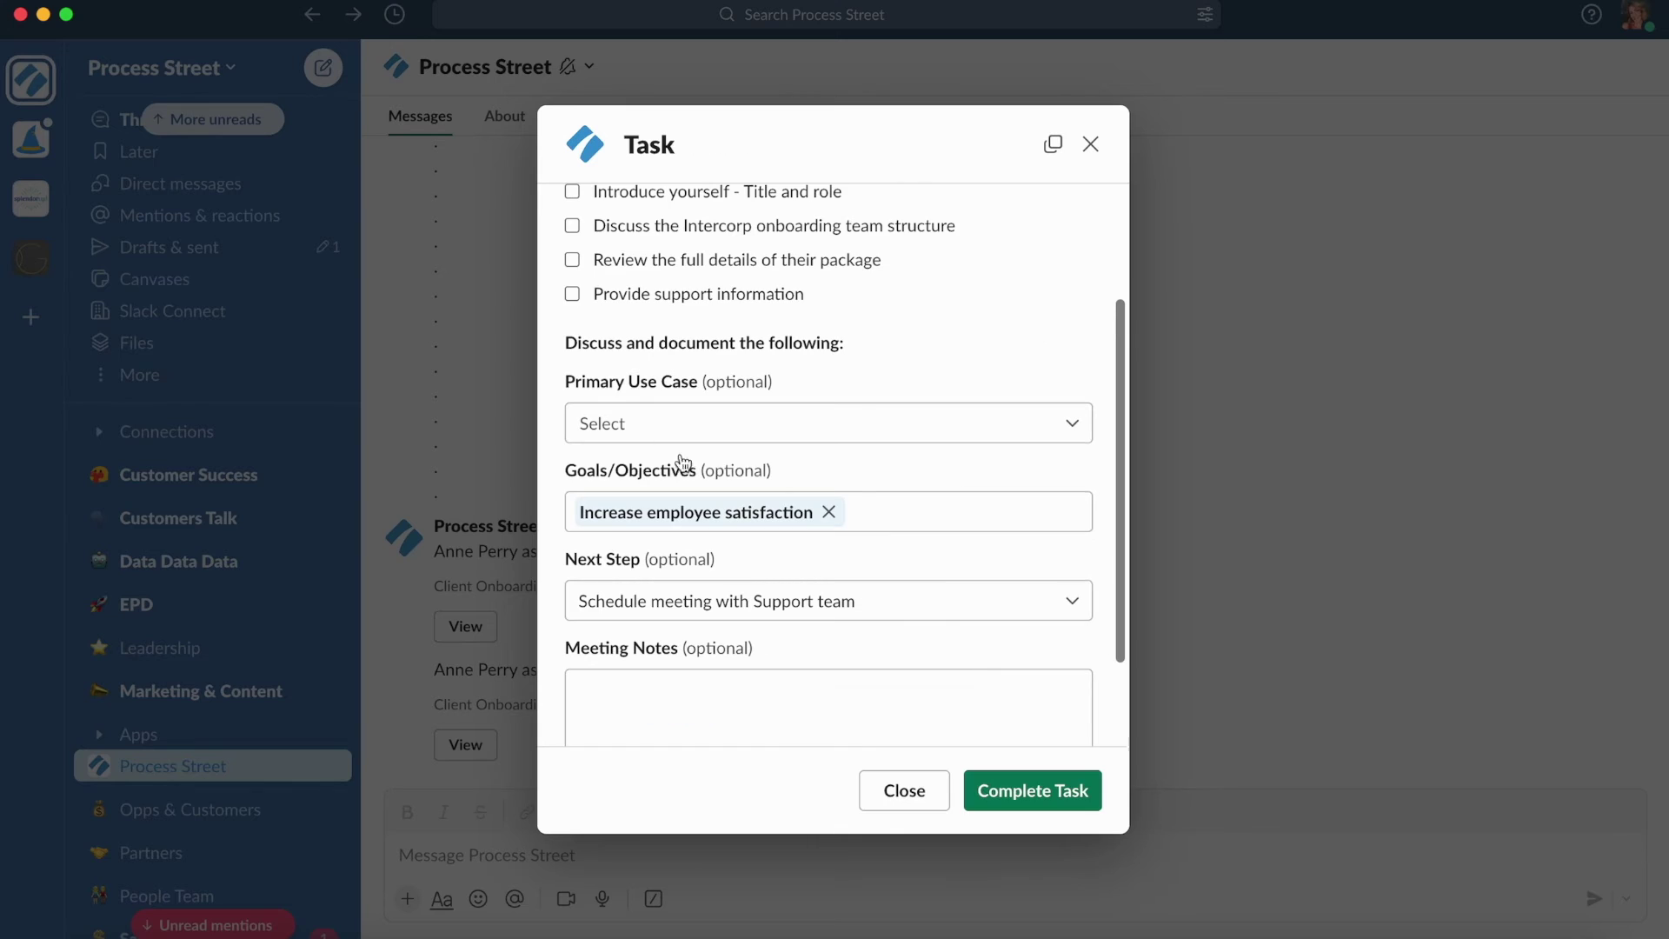
scroll(616, 288, "up", 2)
scroll(619, 307, "up", 1)
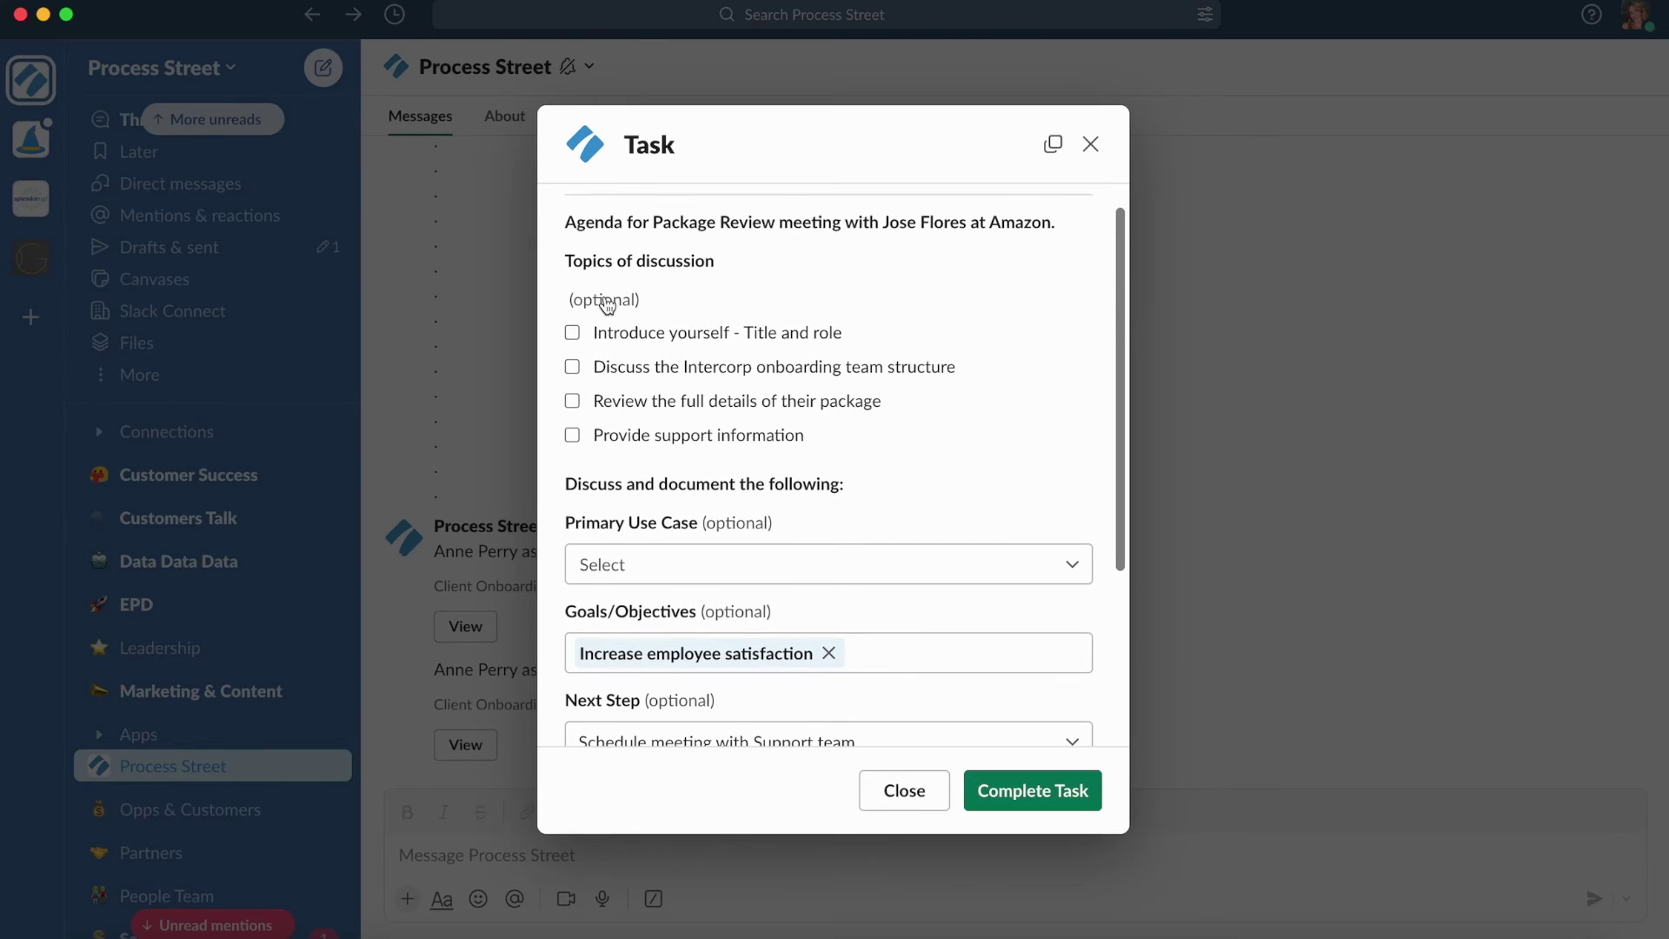
left_click(572, 333)
left_click(571, 367)
left_click(572, 401)
left_click(571, 436)
- Set Primary Use Case to General customer service for consumers and complete the task
left_click(587, 565)
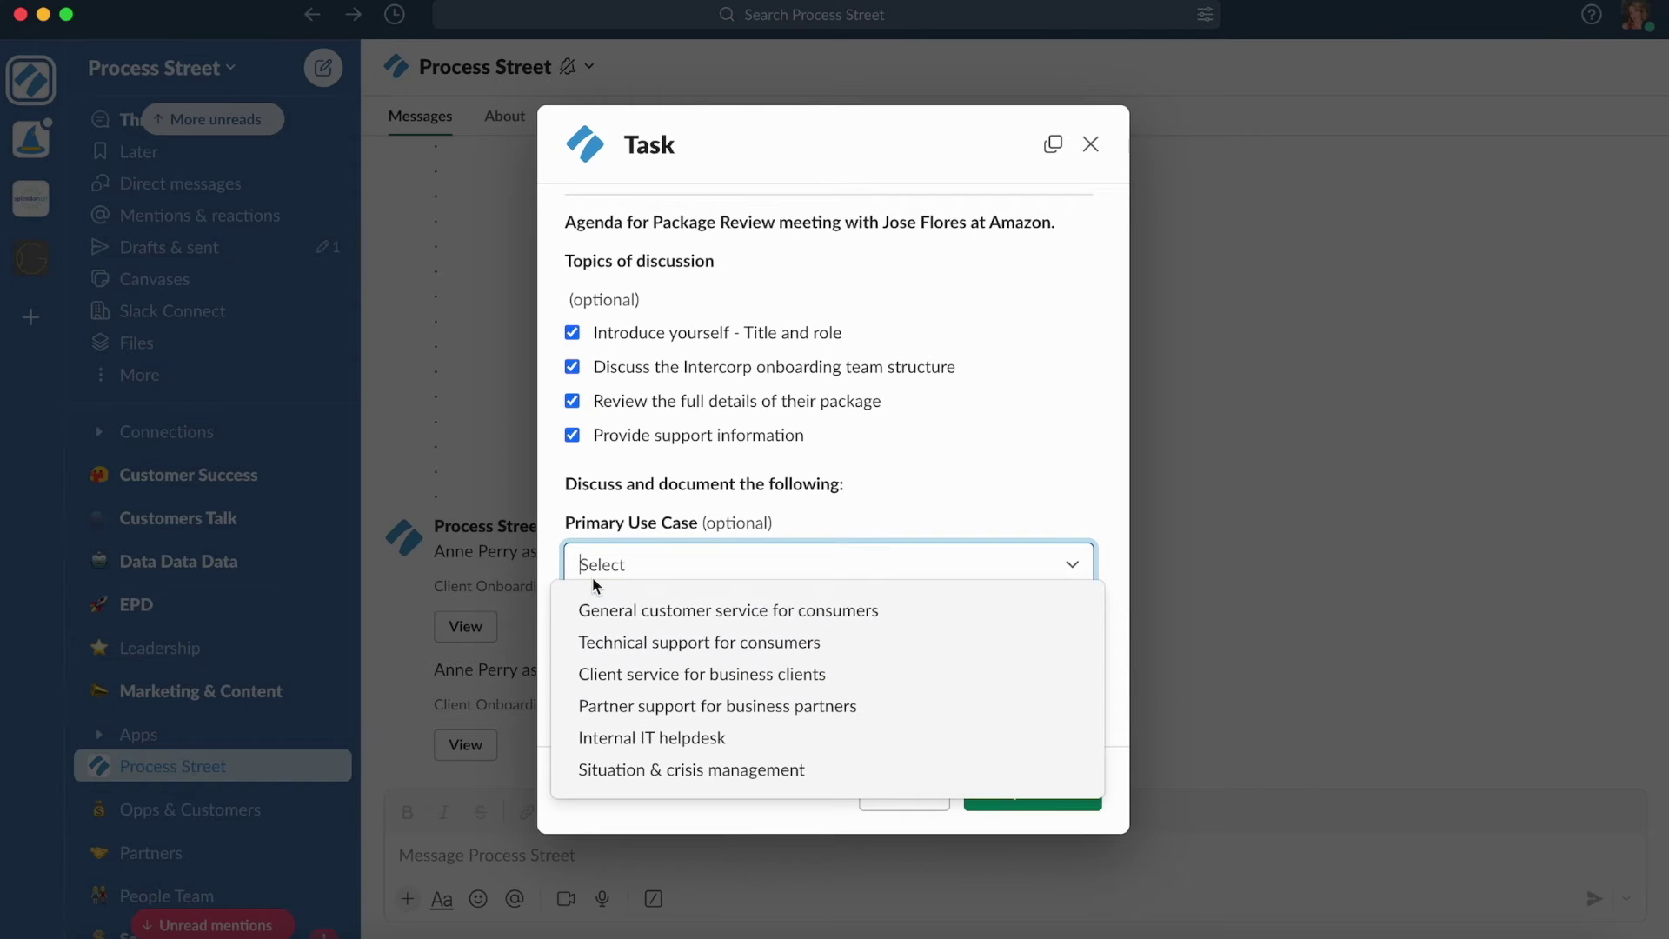
left_click(599, 615)
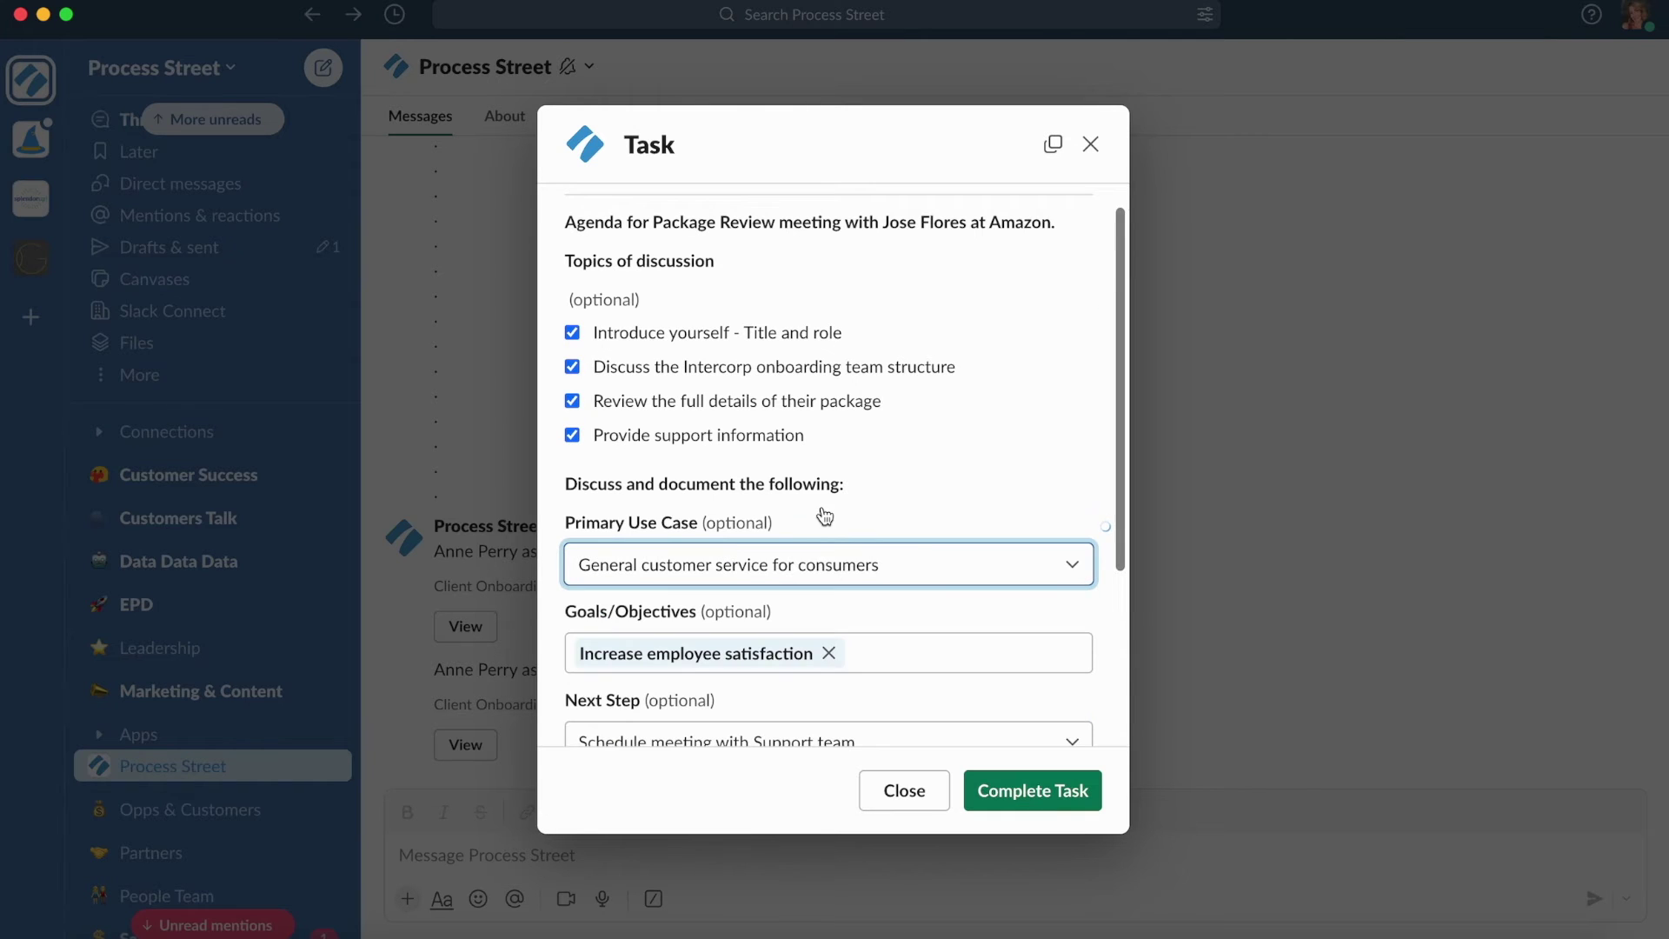
left_click(988, 788)
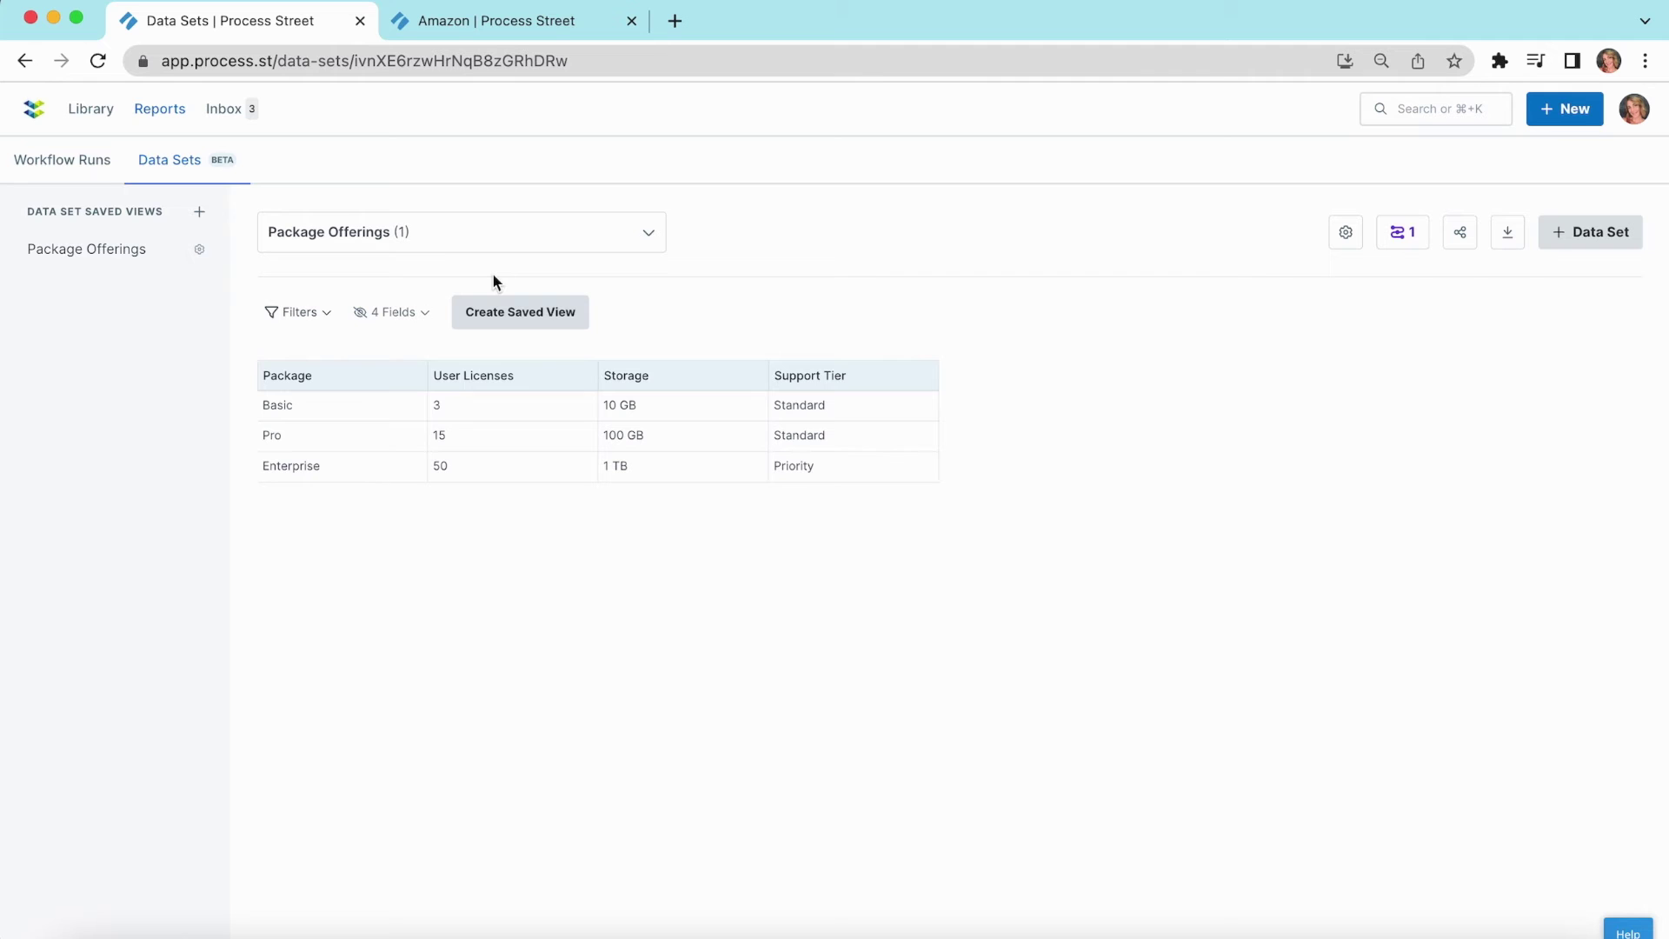
- Select the Pro package for the Amazon run
left_click(484, 21)
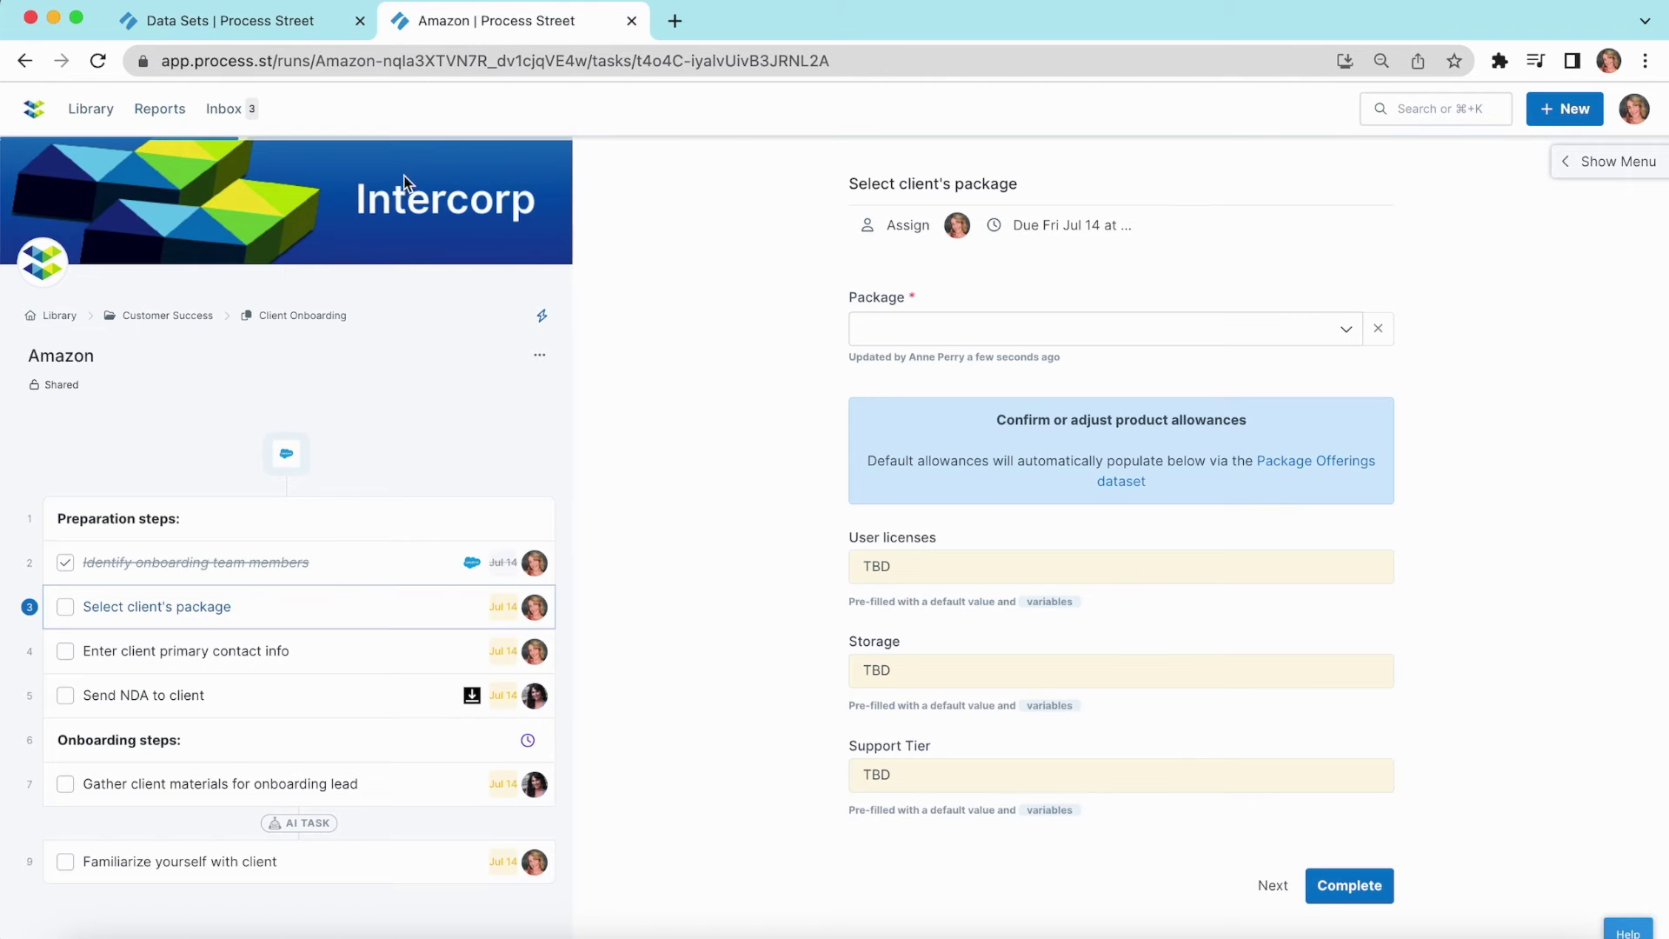
left_click(861, 331)
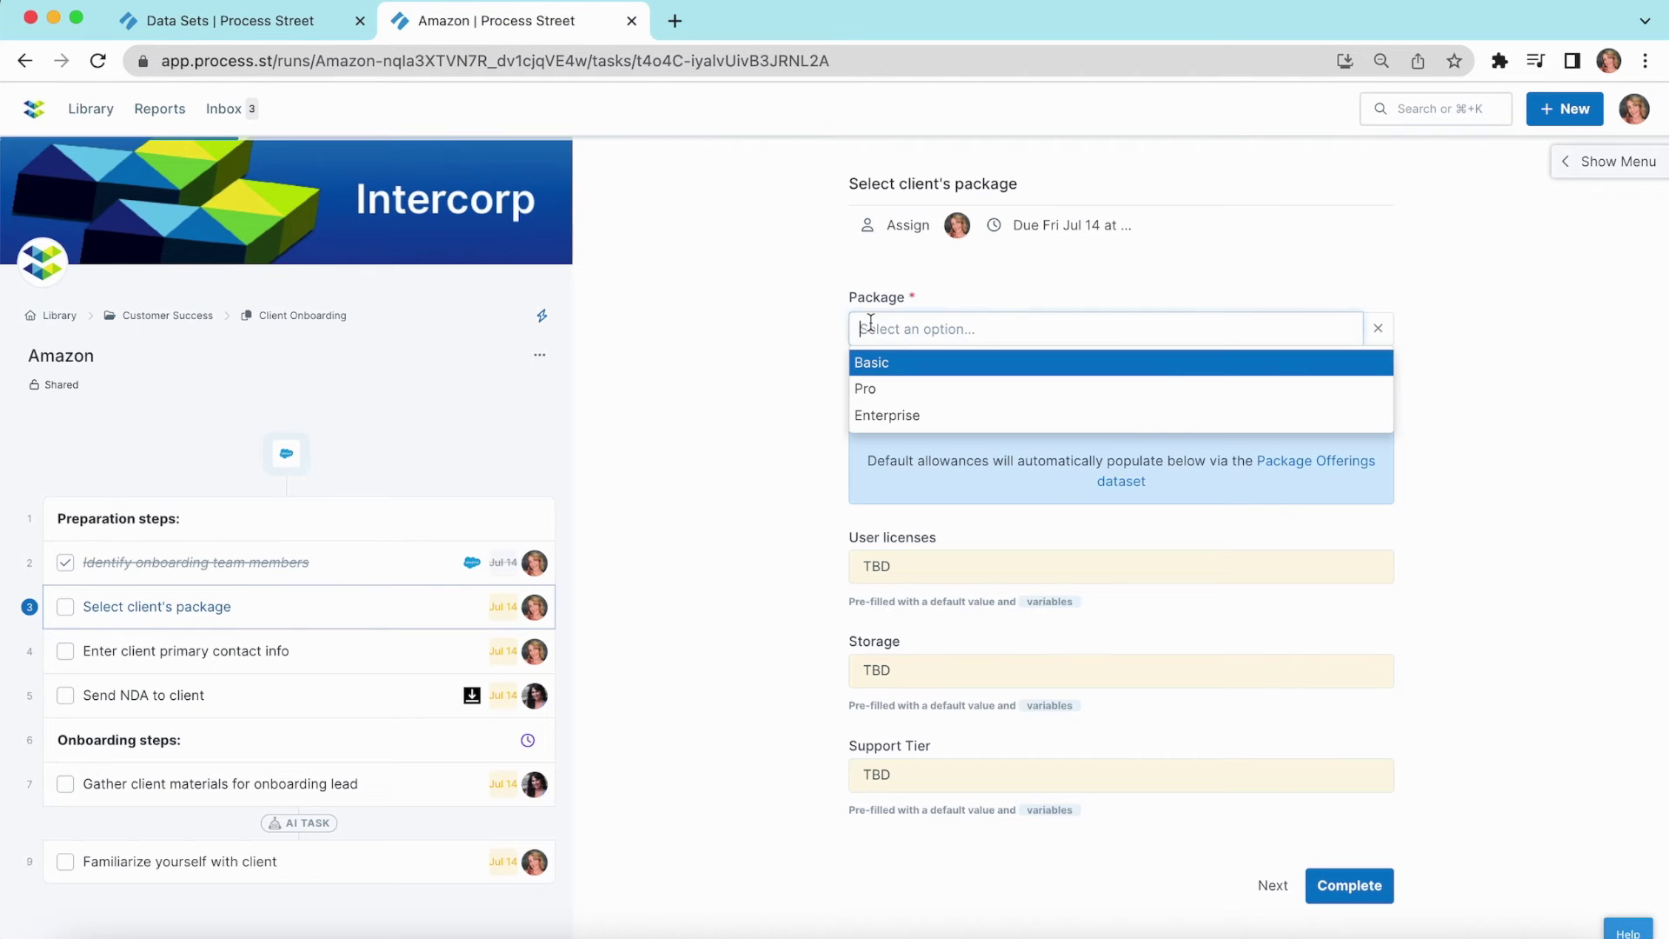
left_click(881, 390)
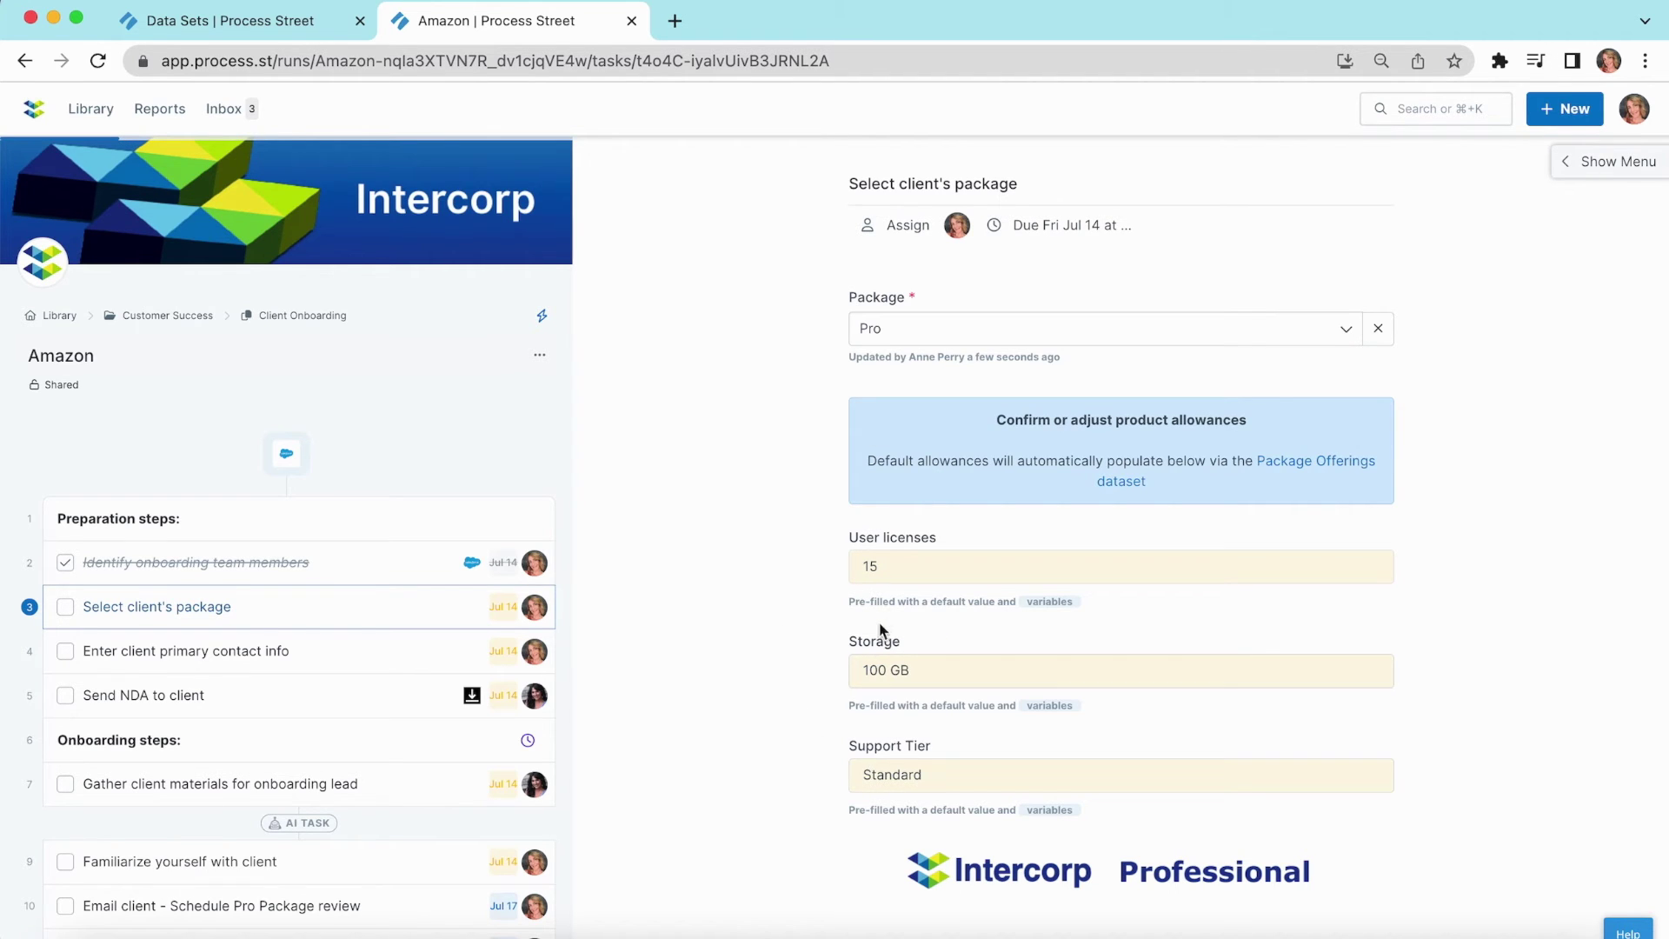
- Change the Pro package's user licenses from 15 to 25
left_click(886, 569)
left_click_drag(888, 569, 841, 576)
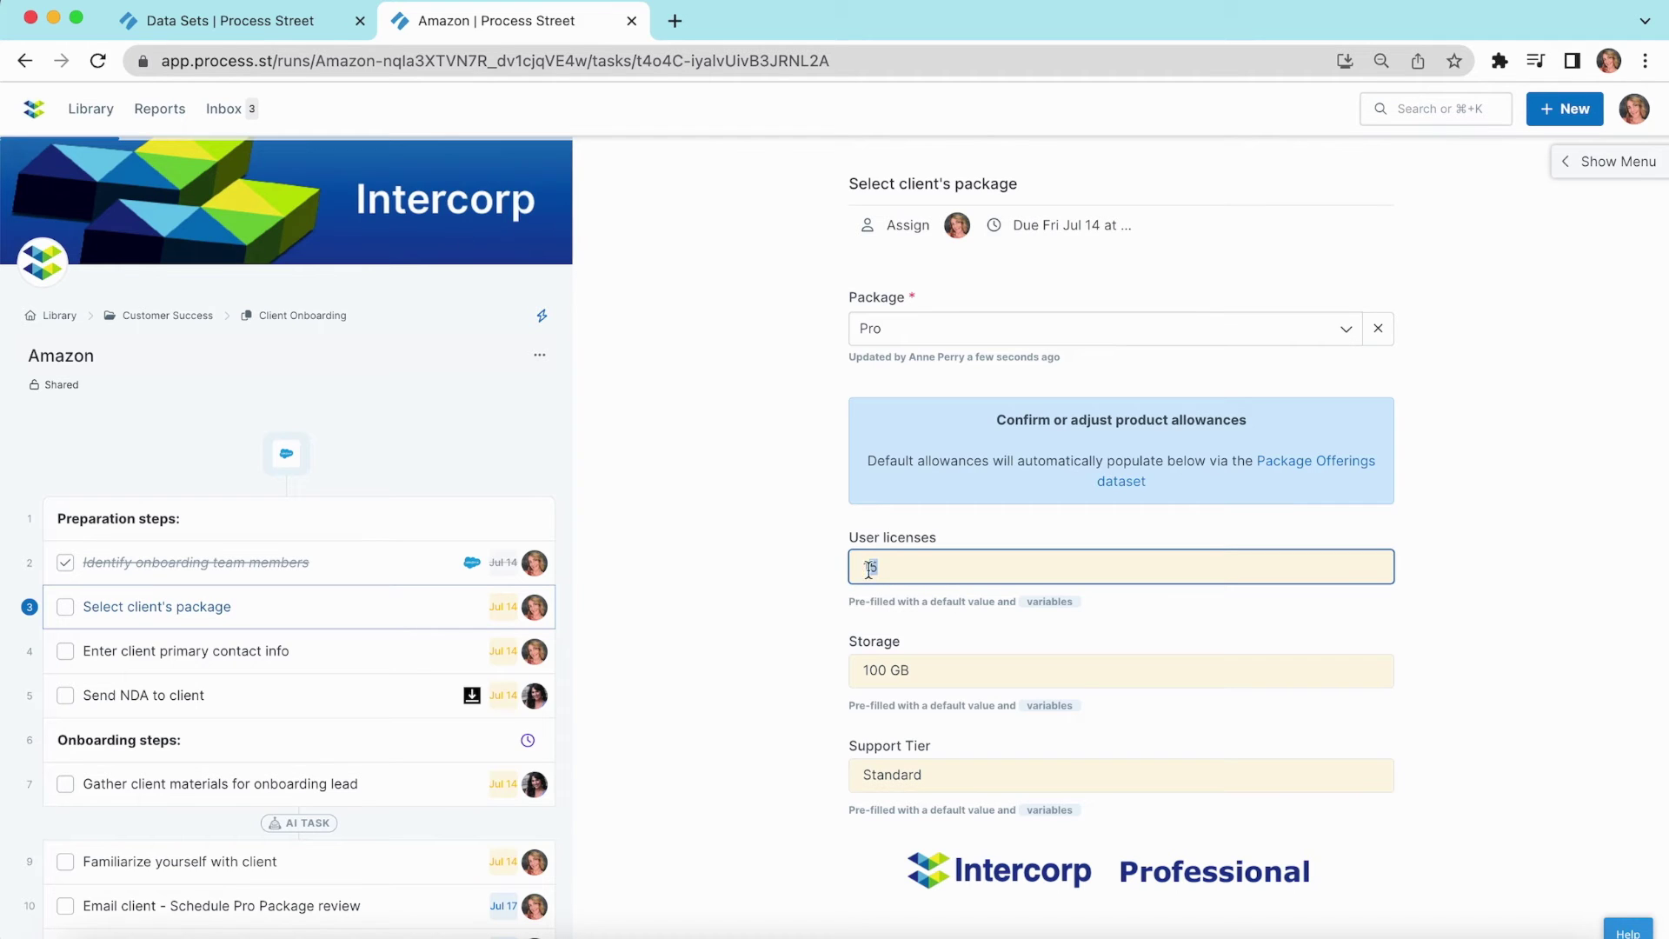
type("25")
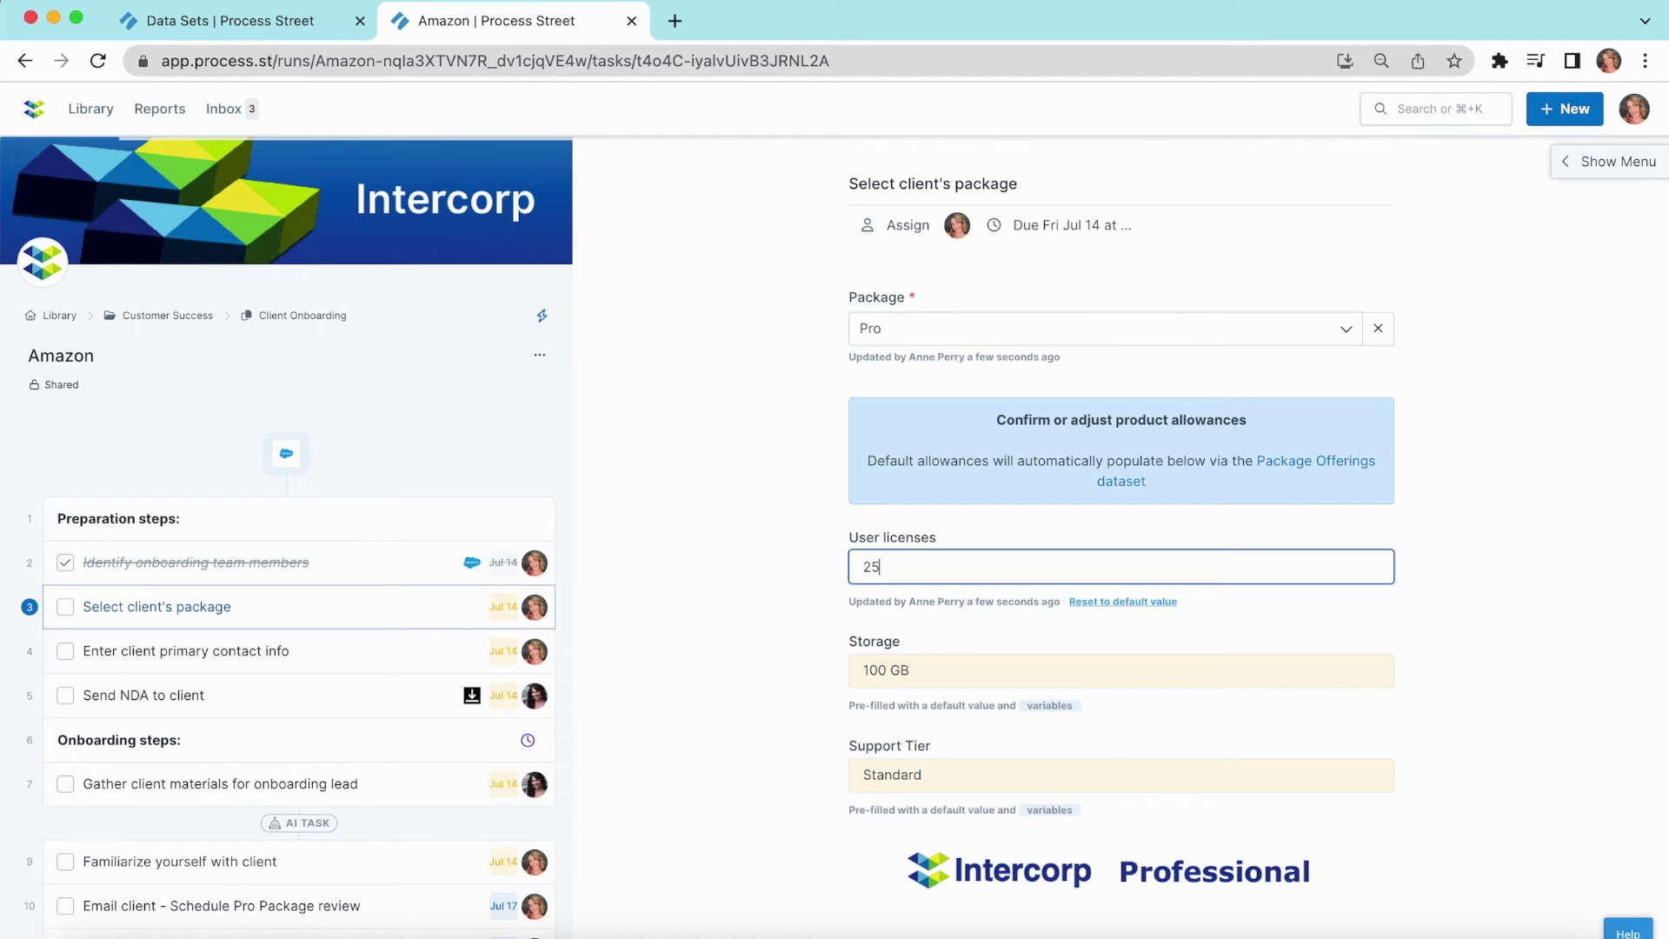
left_click(812, 593)
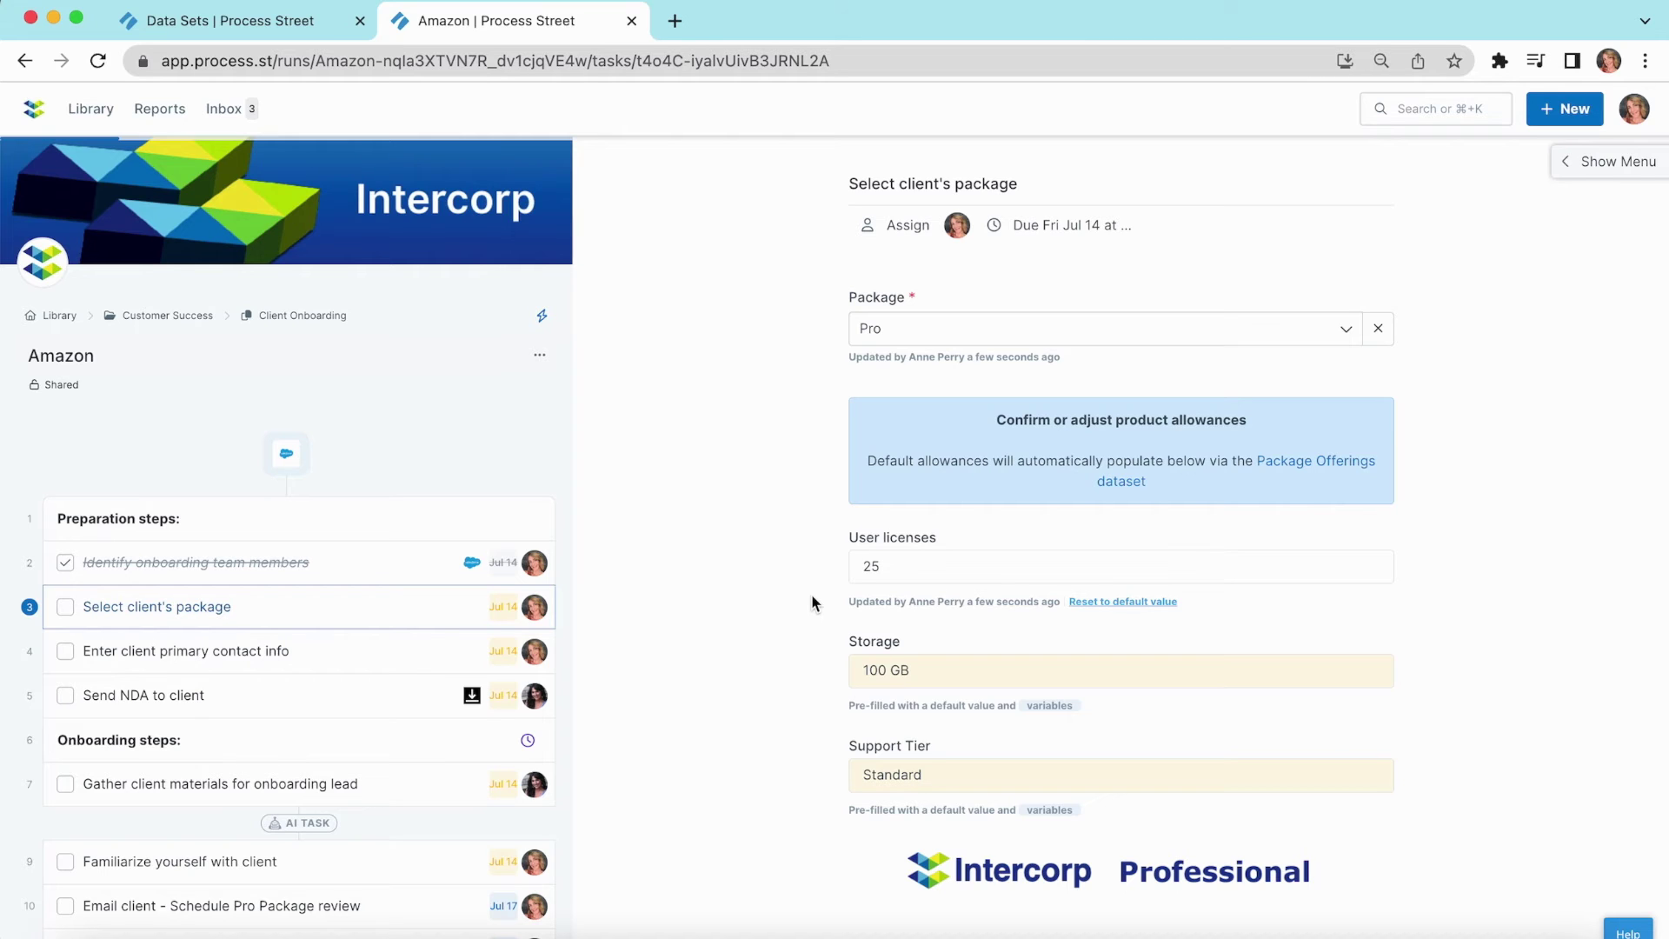
- Change the Pro package's User Licenses from 15 to 25 in Package Offerings
left_click(229, 21)
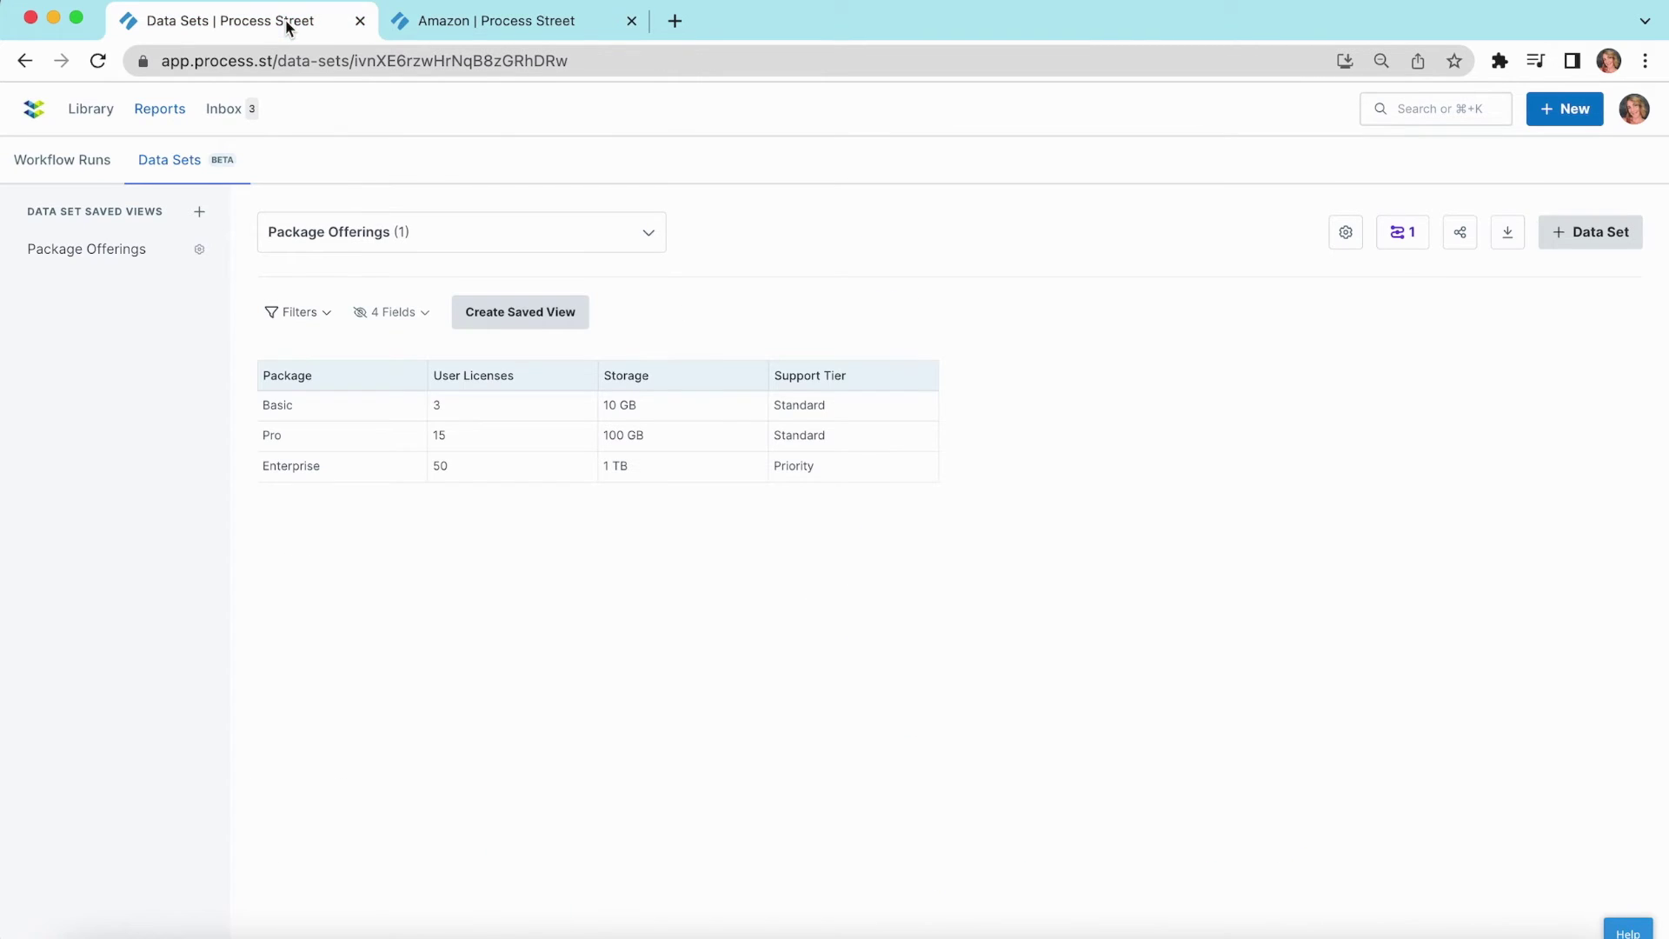
left_click(451, 437)
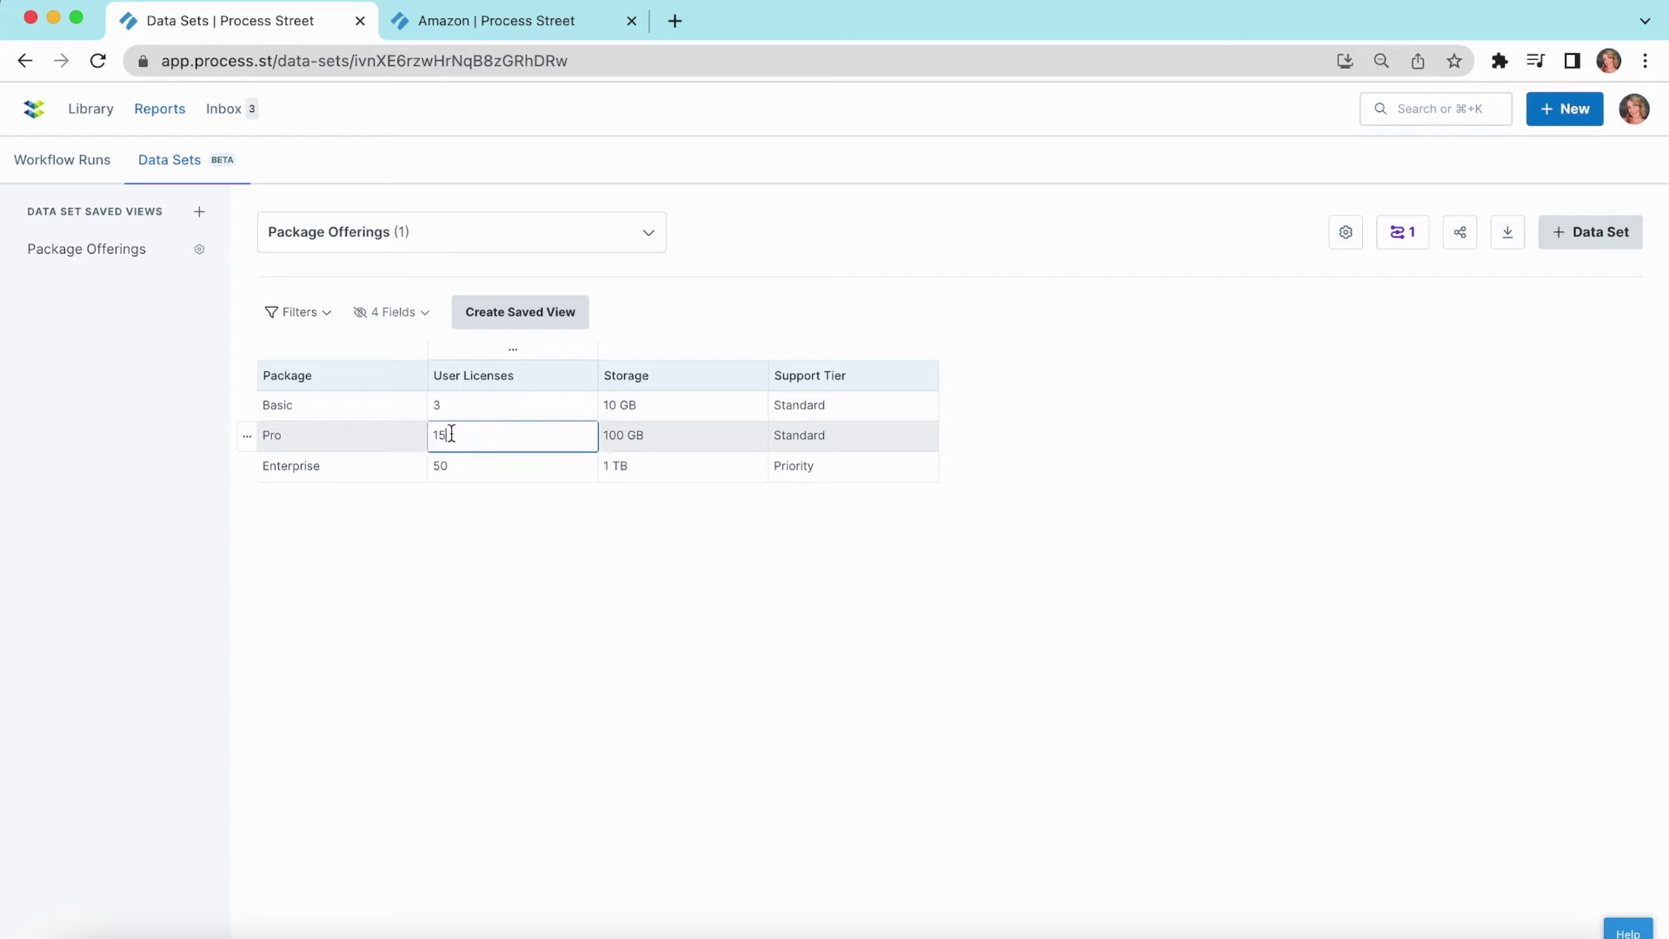
double_click(441, 434)
type("2")
type("5")
left_click(485, 574)
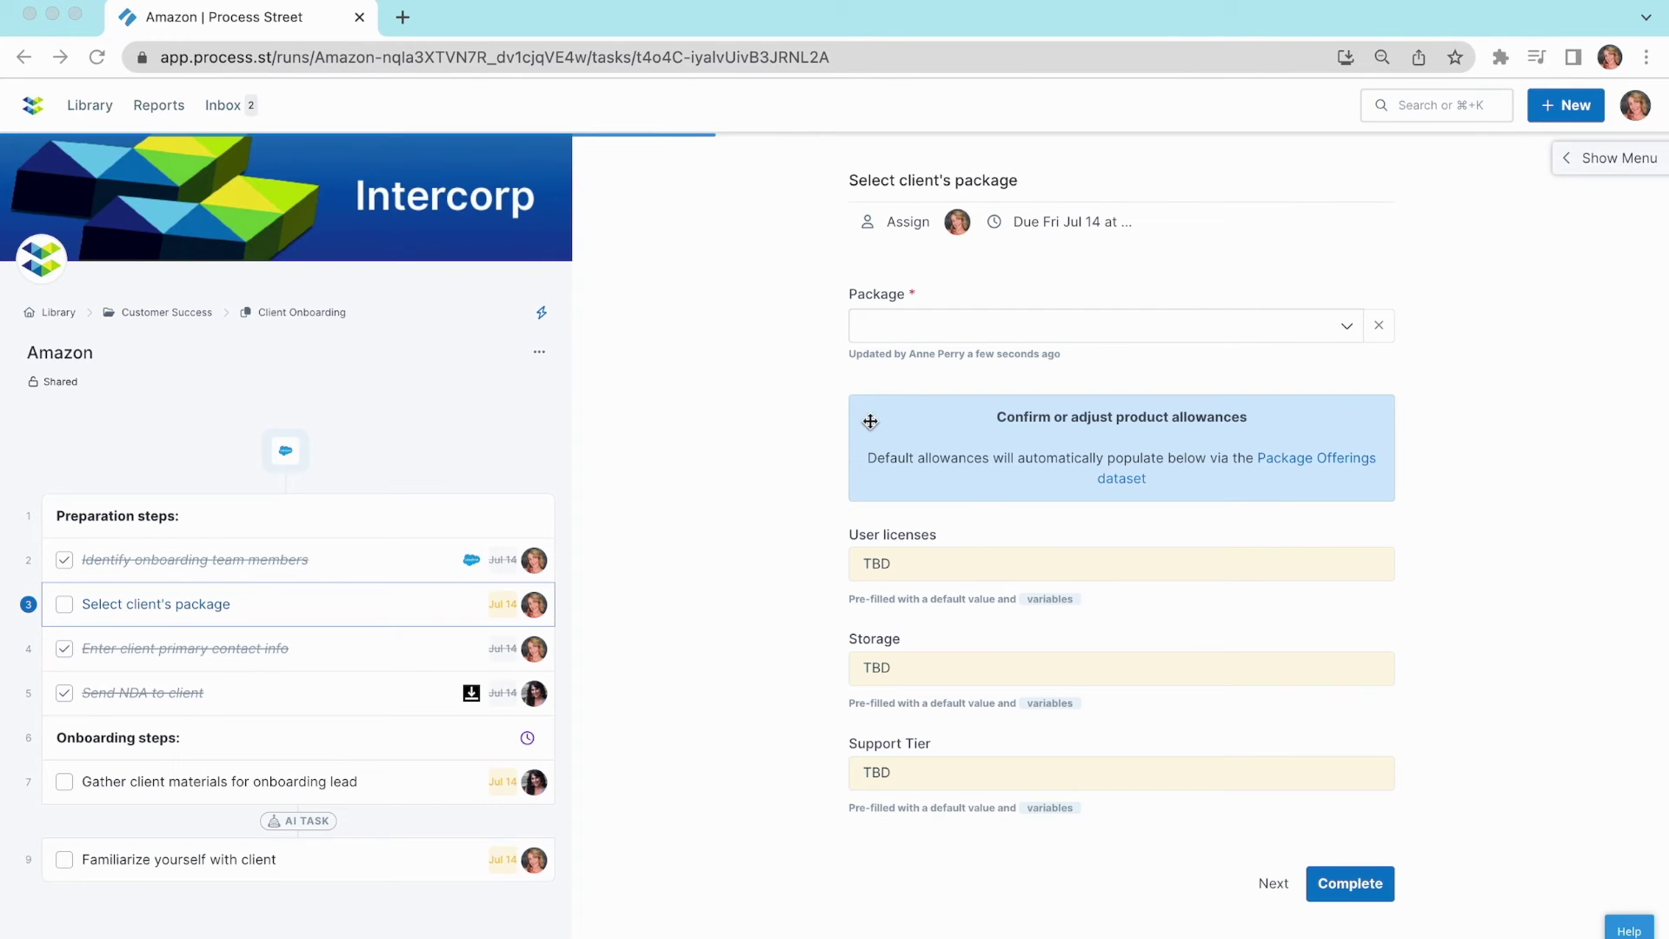
- Try Basic and Pro as Amazon's package, then settle on Enterprise
left_click(863, 324)
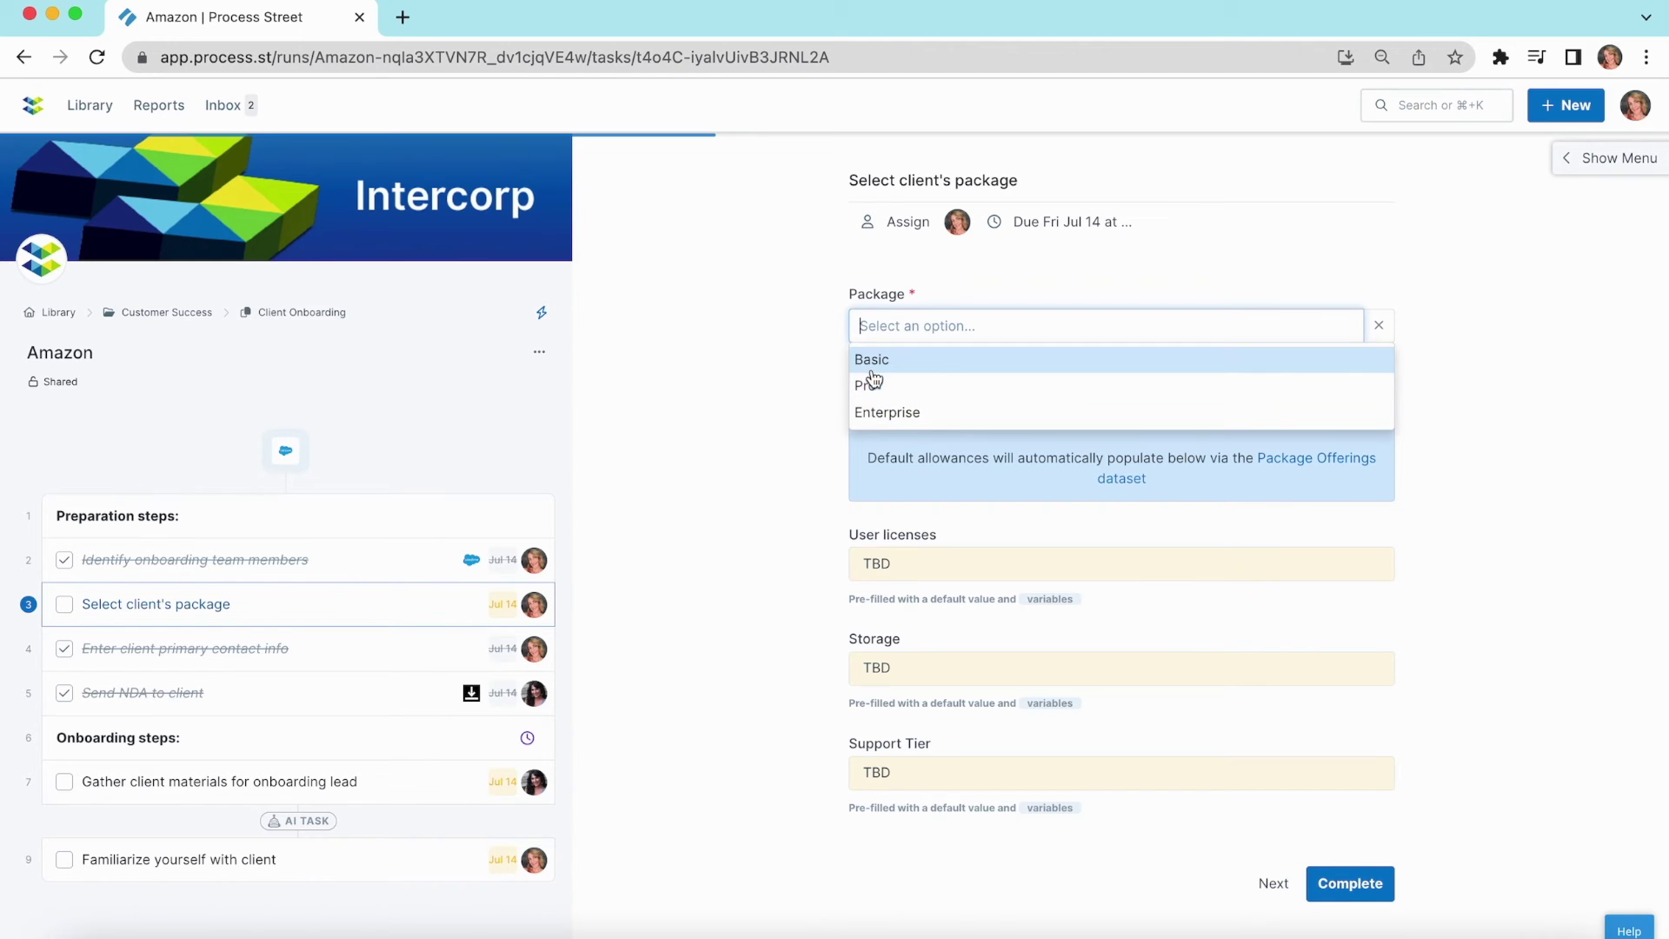
left_click(869, 363)
scroll(761, 546, "down", 3)
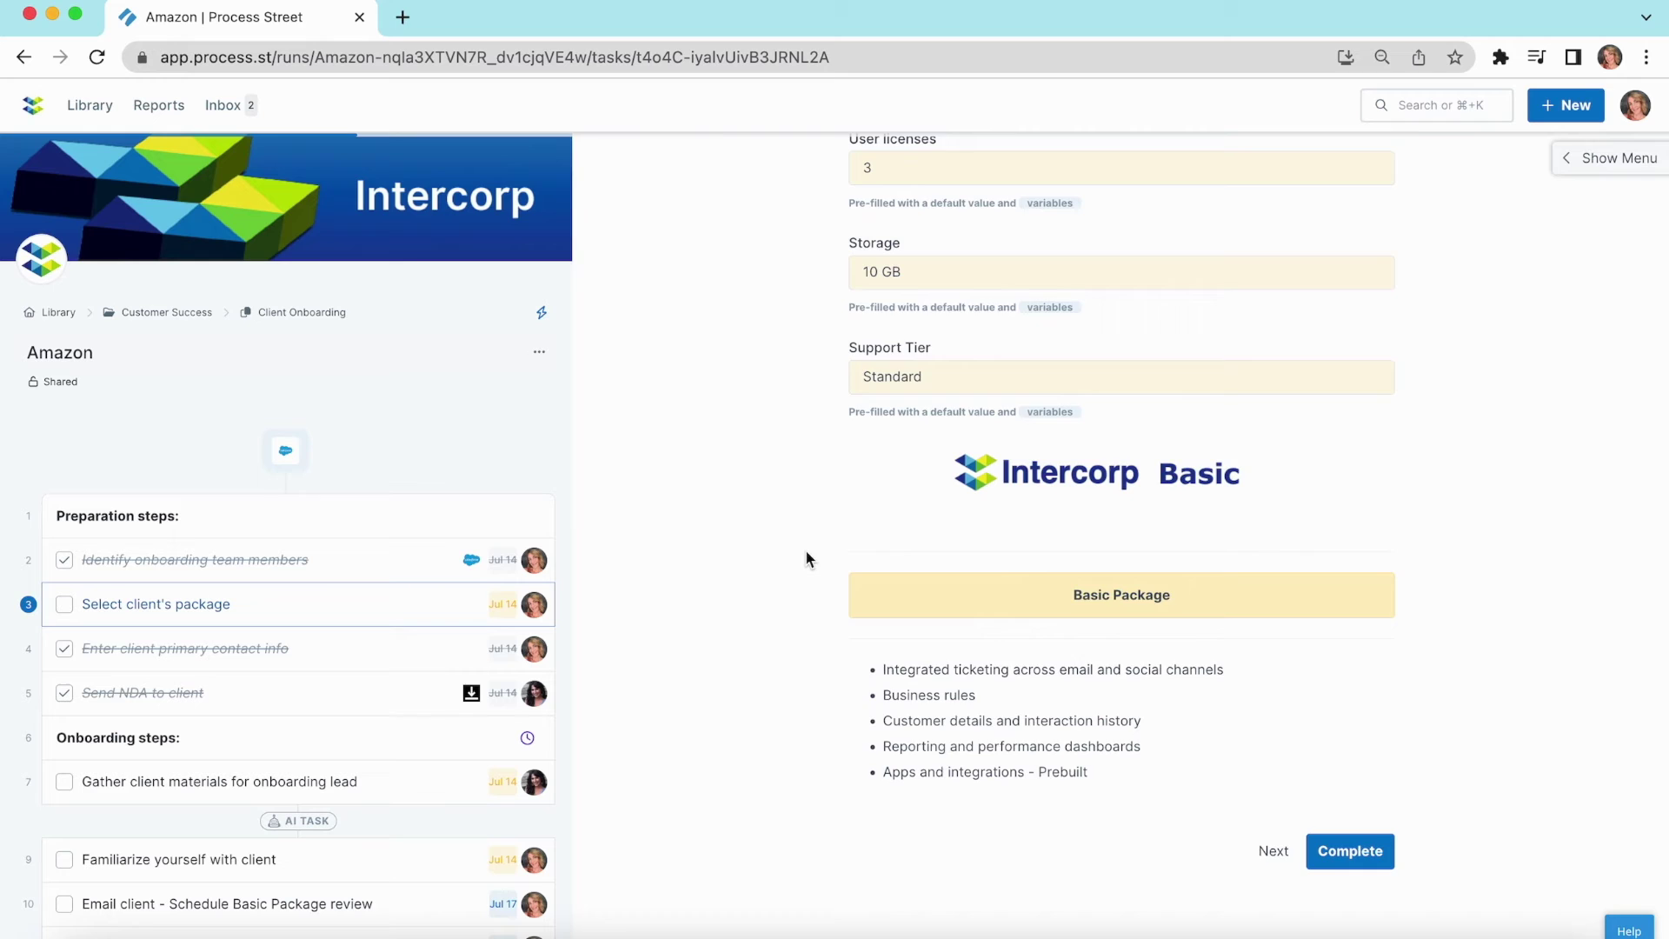
scroll(805, 559, "up", 1)
scroll(806, 558, "up", 3)
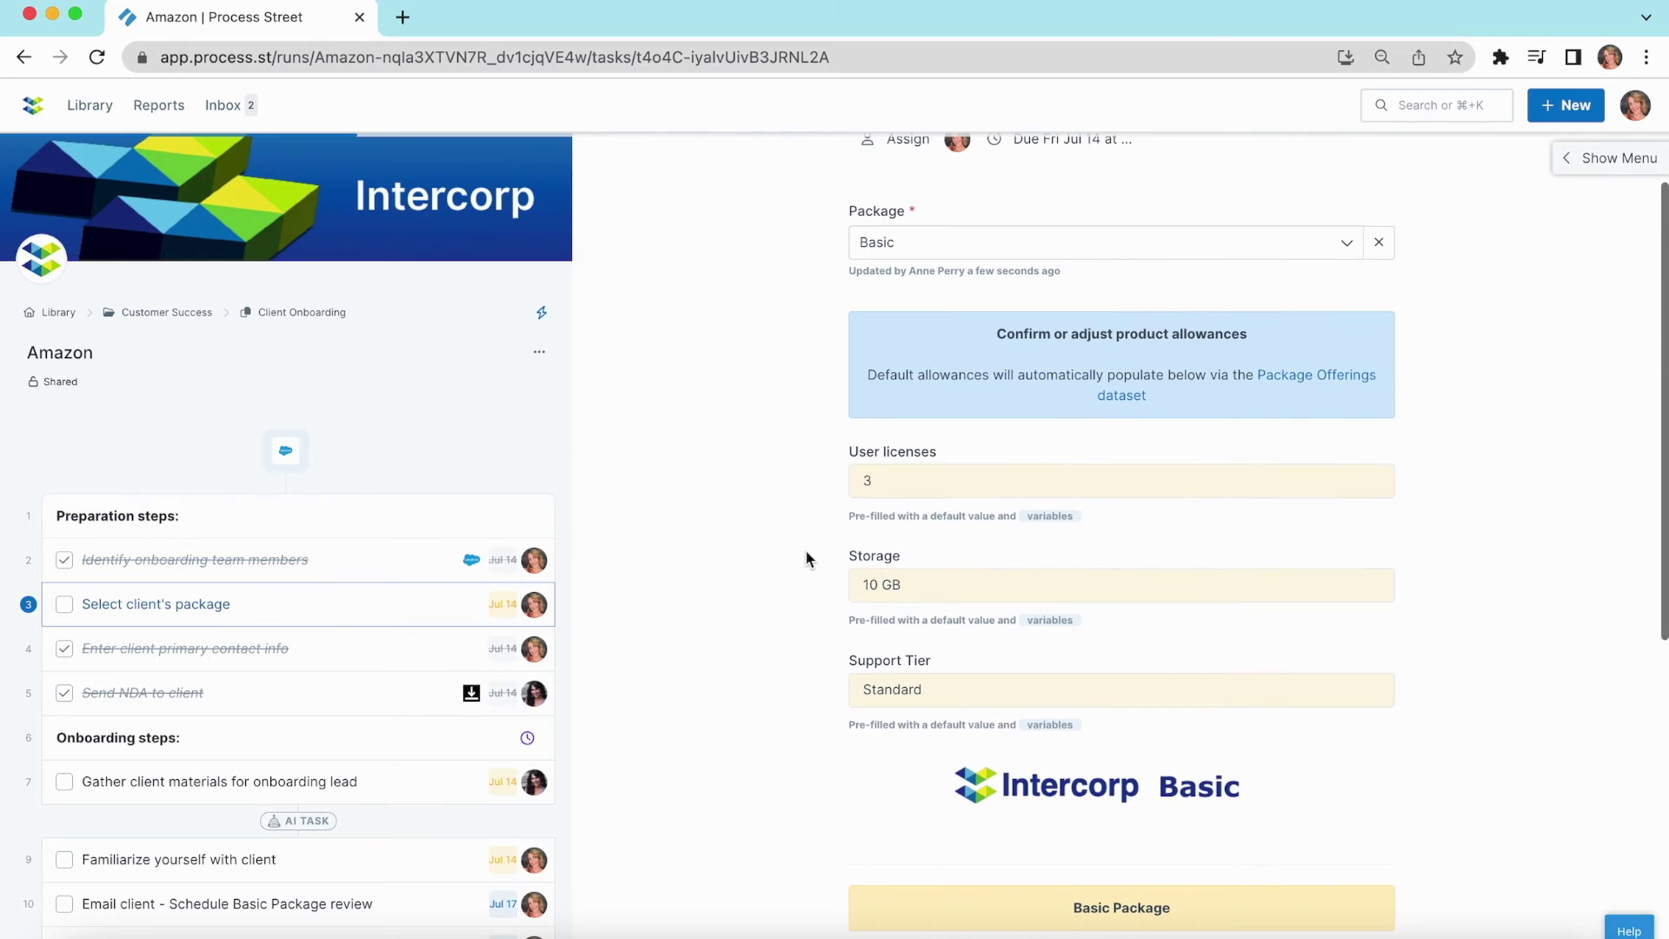
left_click(913, 246)
left_click(906, 303)
scroll(738, 482, "down", 3)
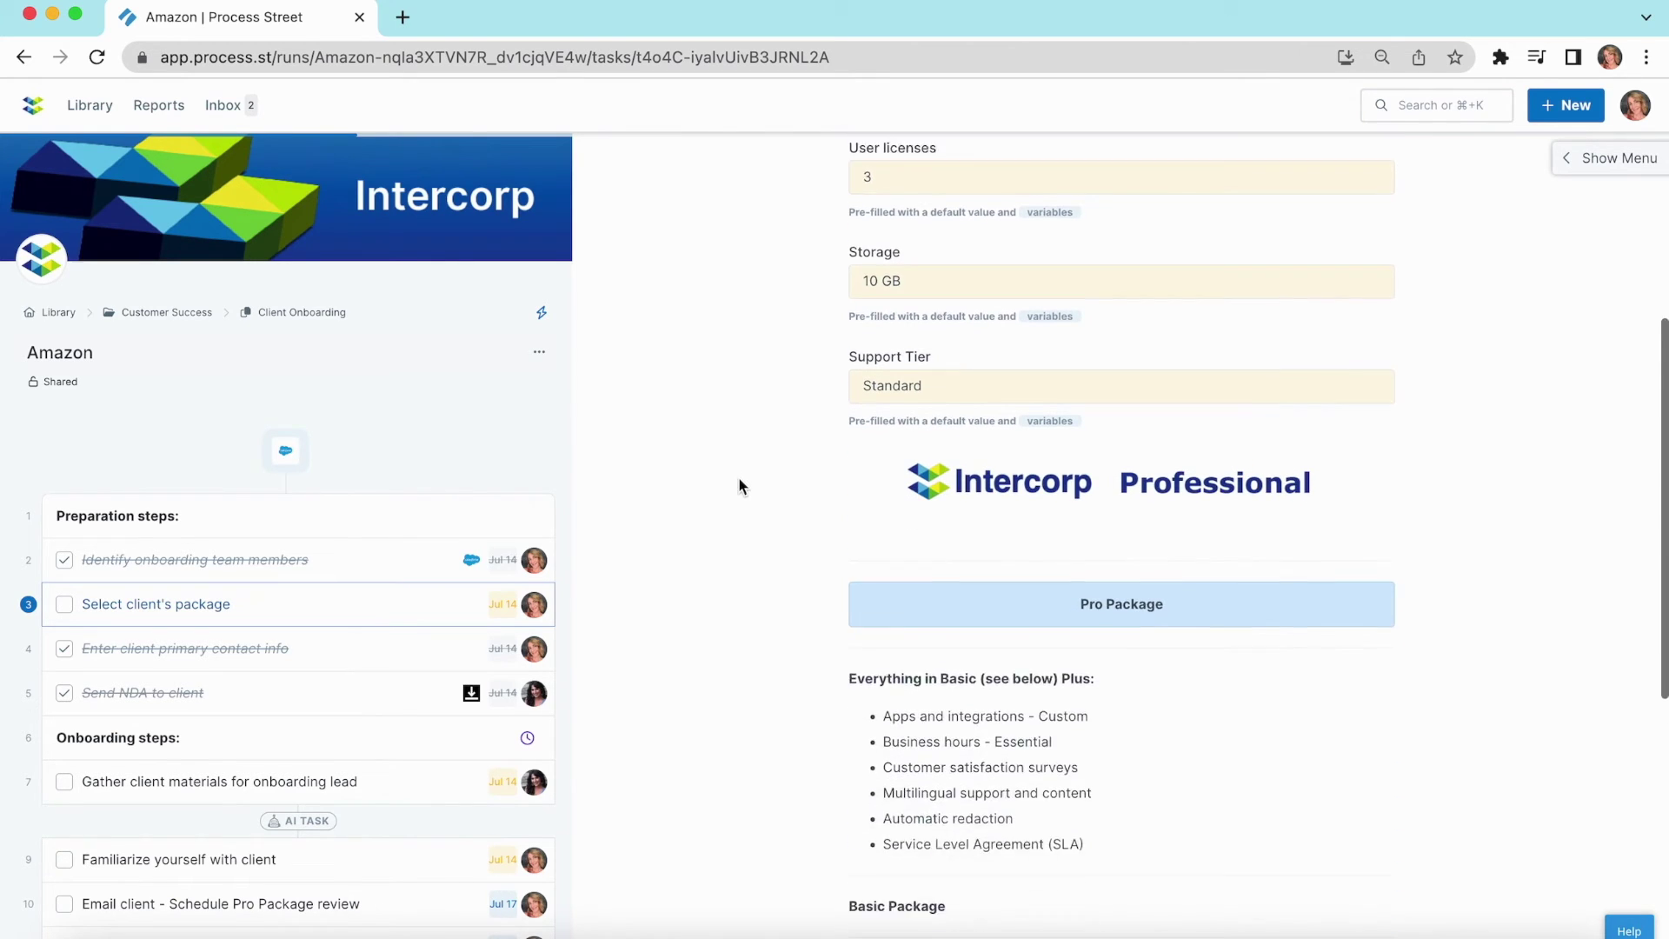
scroll(737, 485, "down", 1)
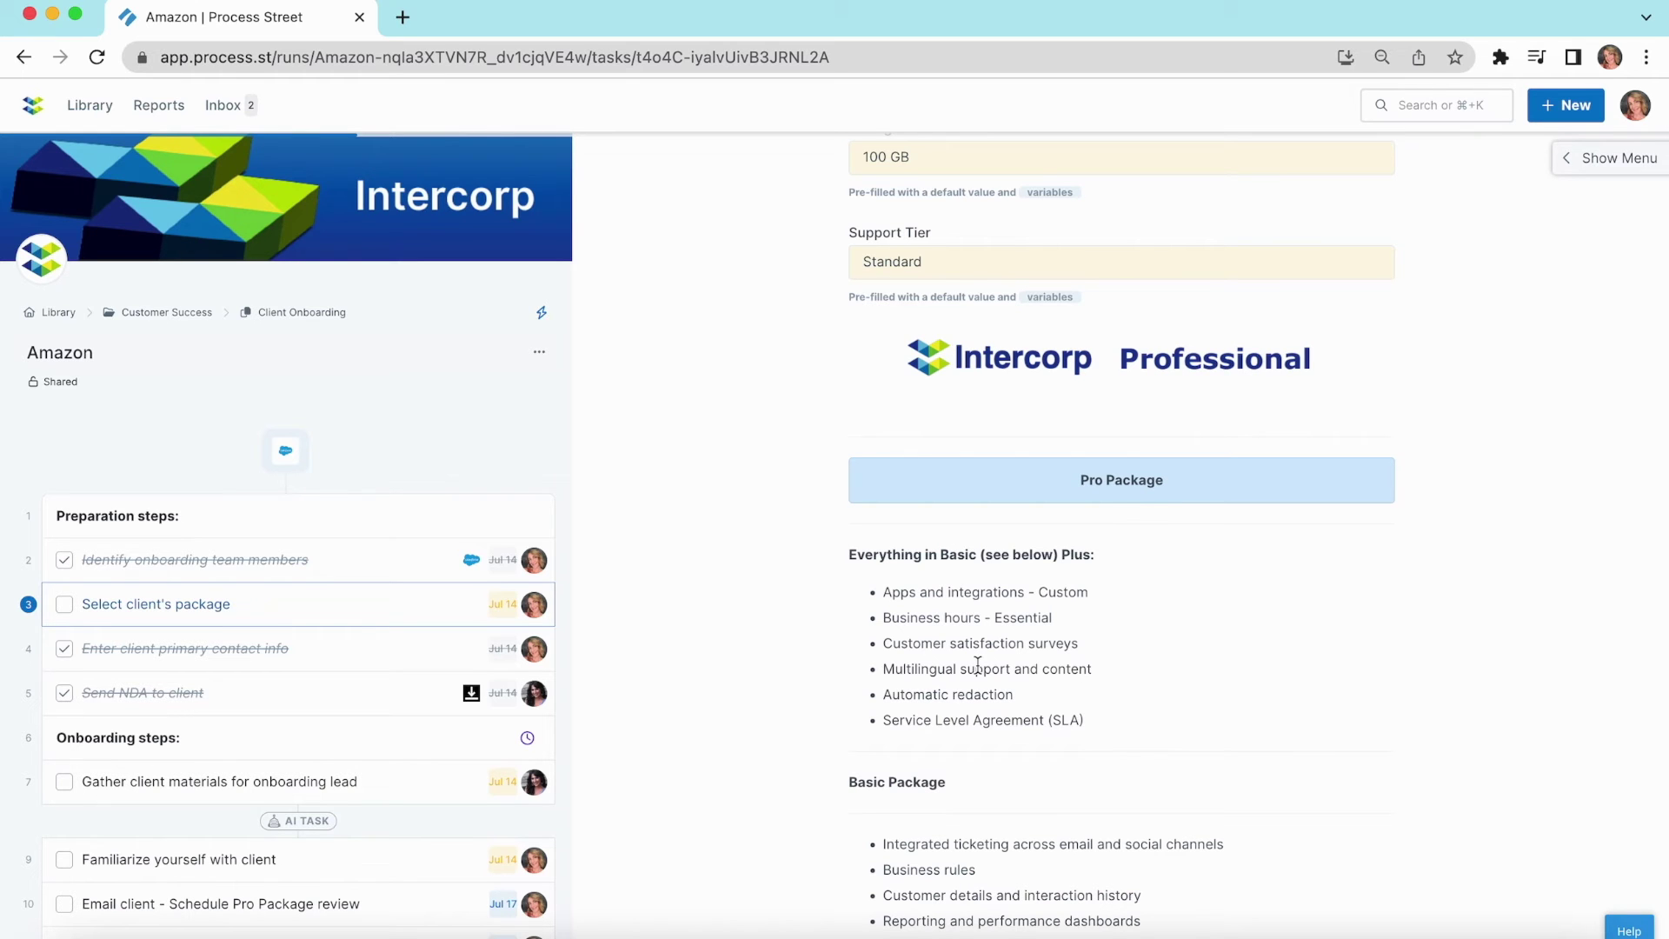
scroll(327, 664, "down", 3)
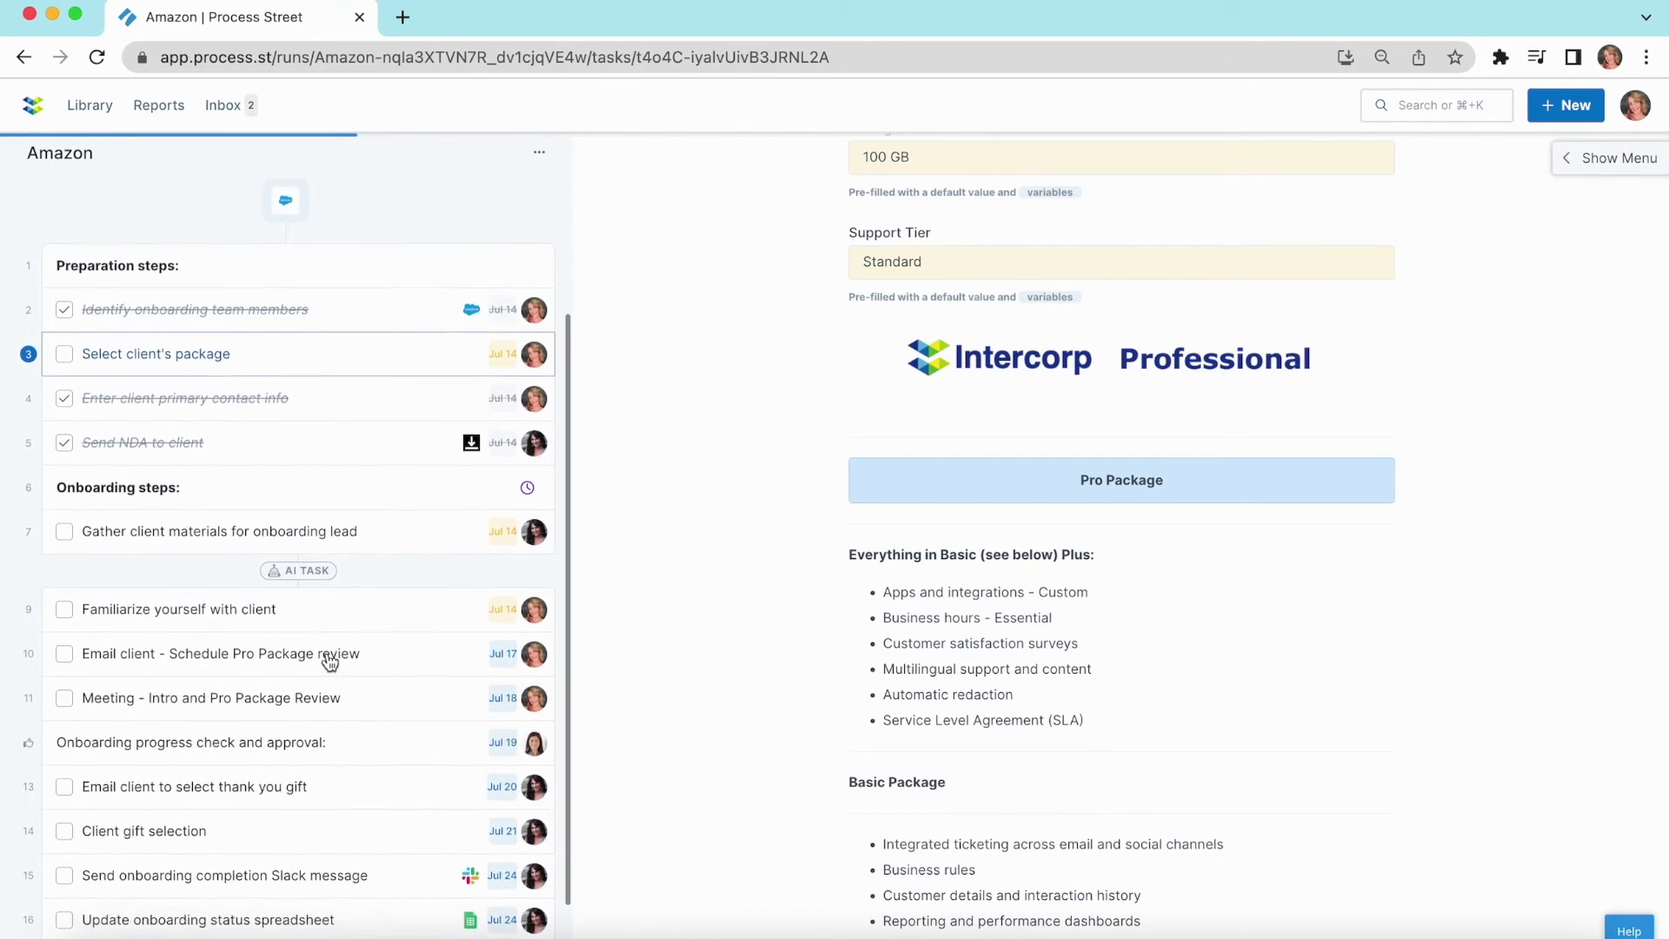
scroll(328, 661, "down", 1)
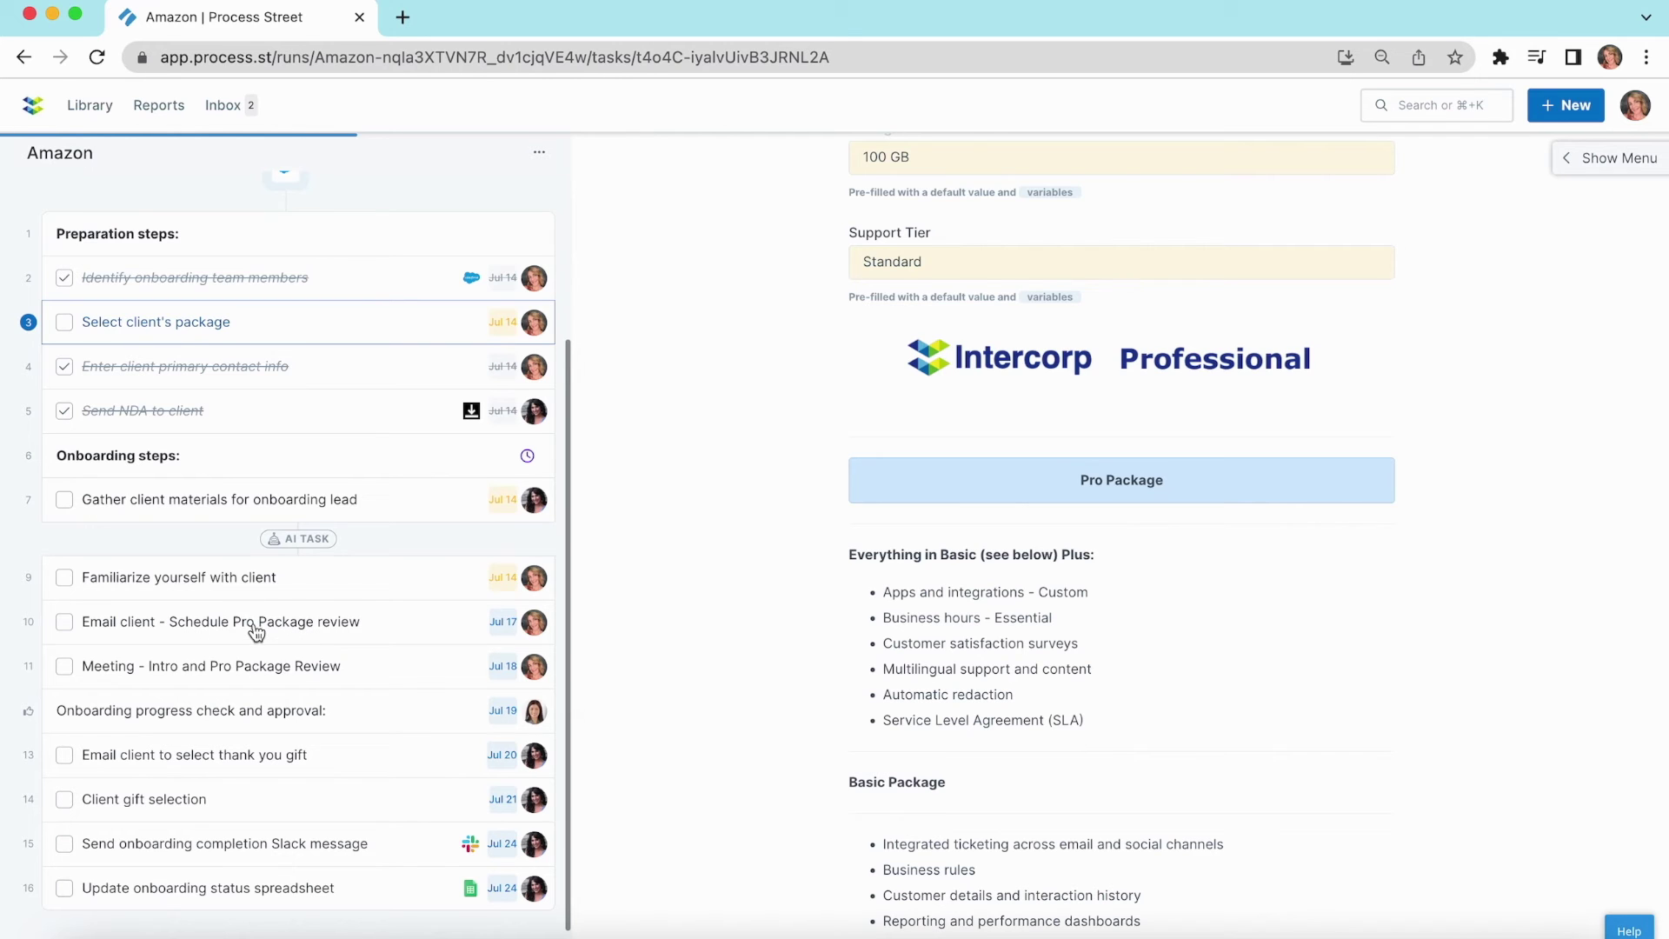
scroll(681, 571, "up", 2)
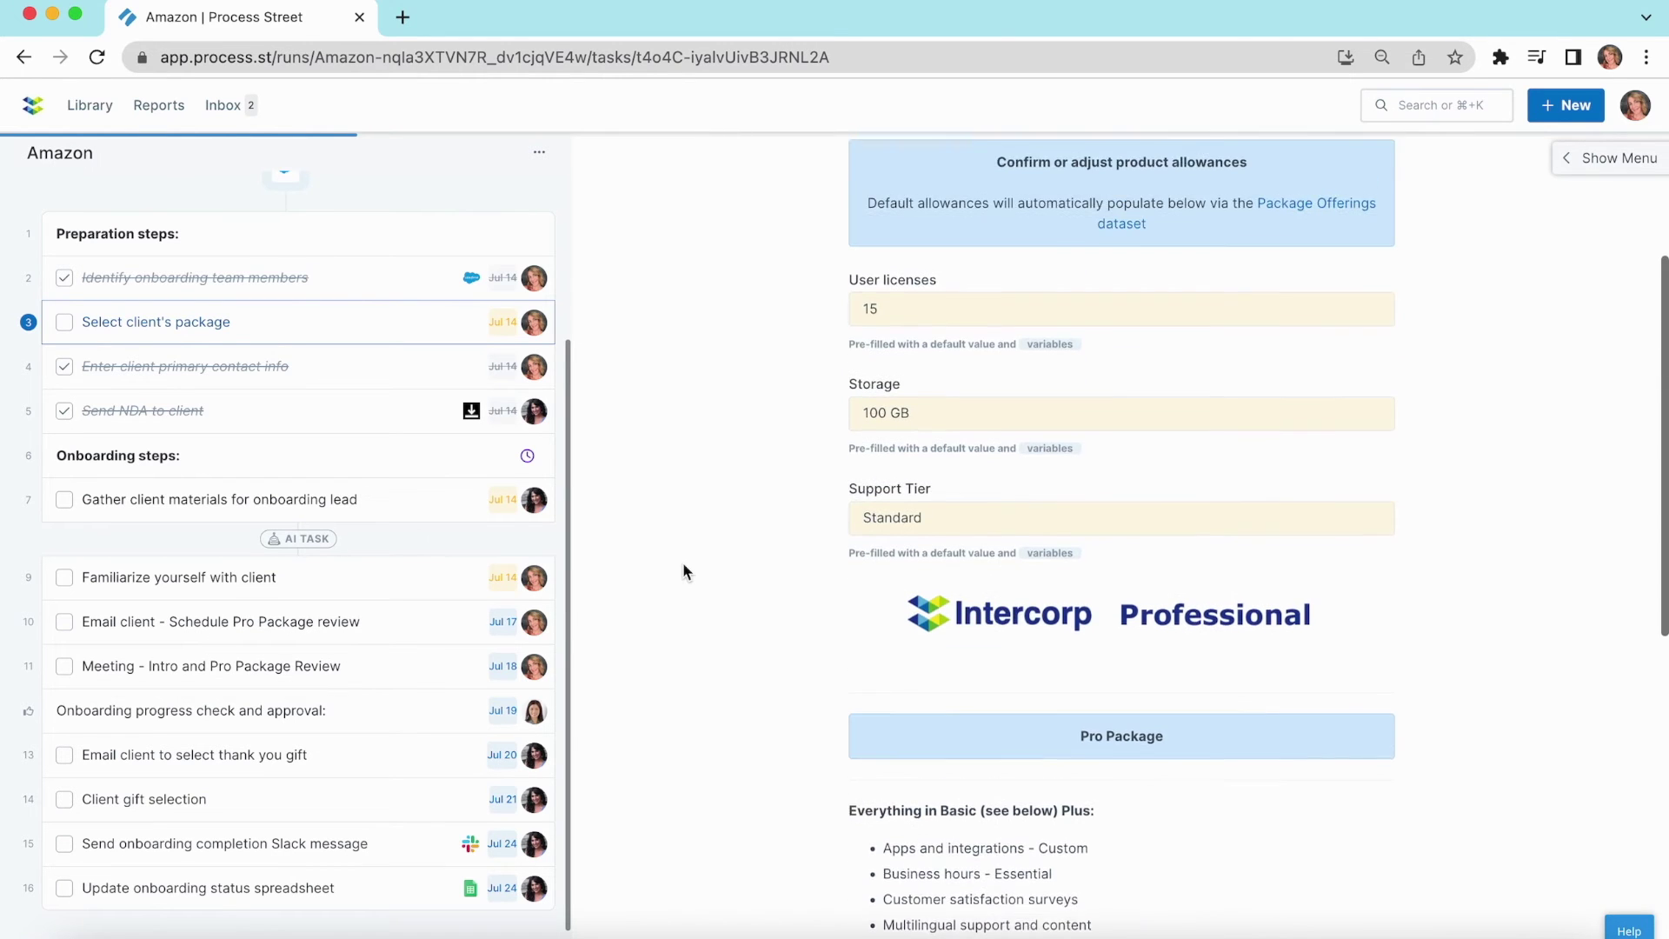
scroll(683, 571, "up", 2)
left_click(864, 326)
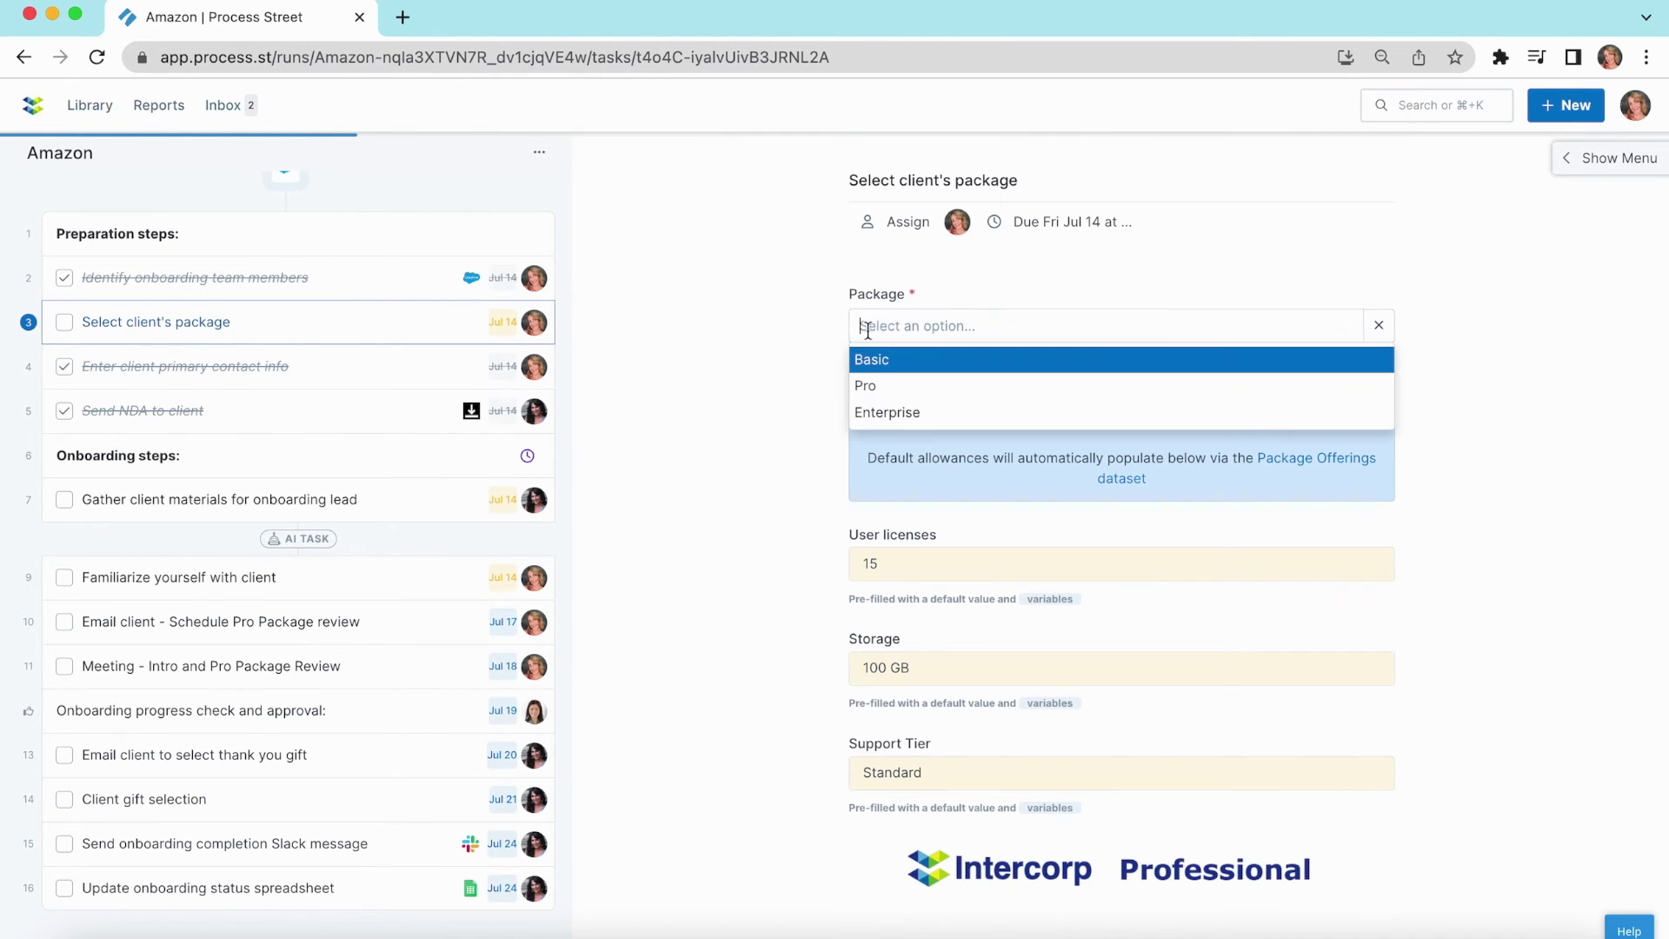
left_click(880, 412)
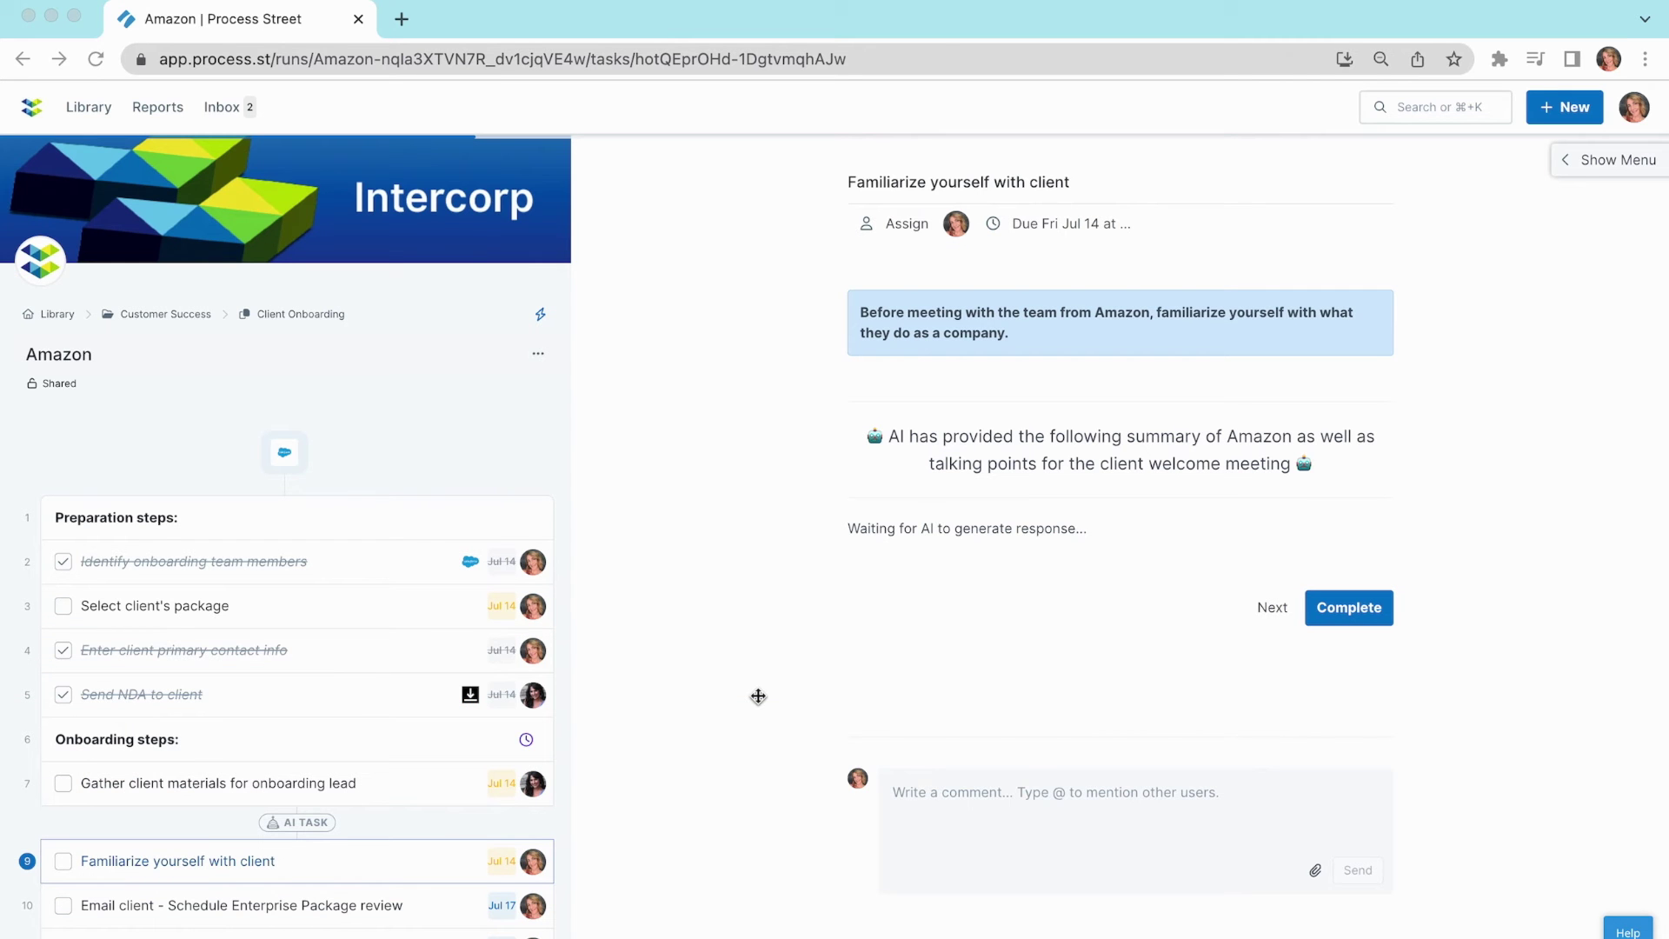
- Check off Gather client materials for the onboarding lead
left_click(63, 784)
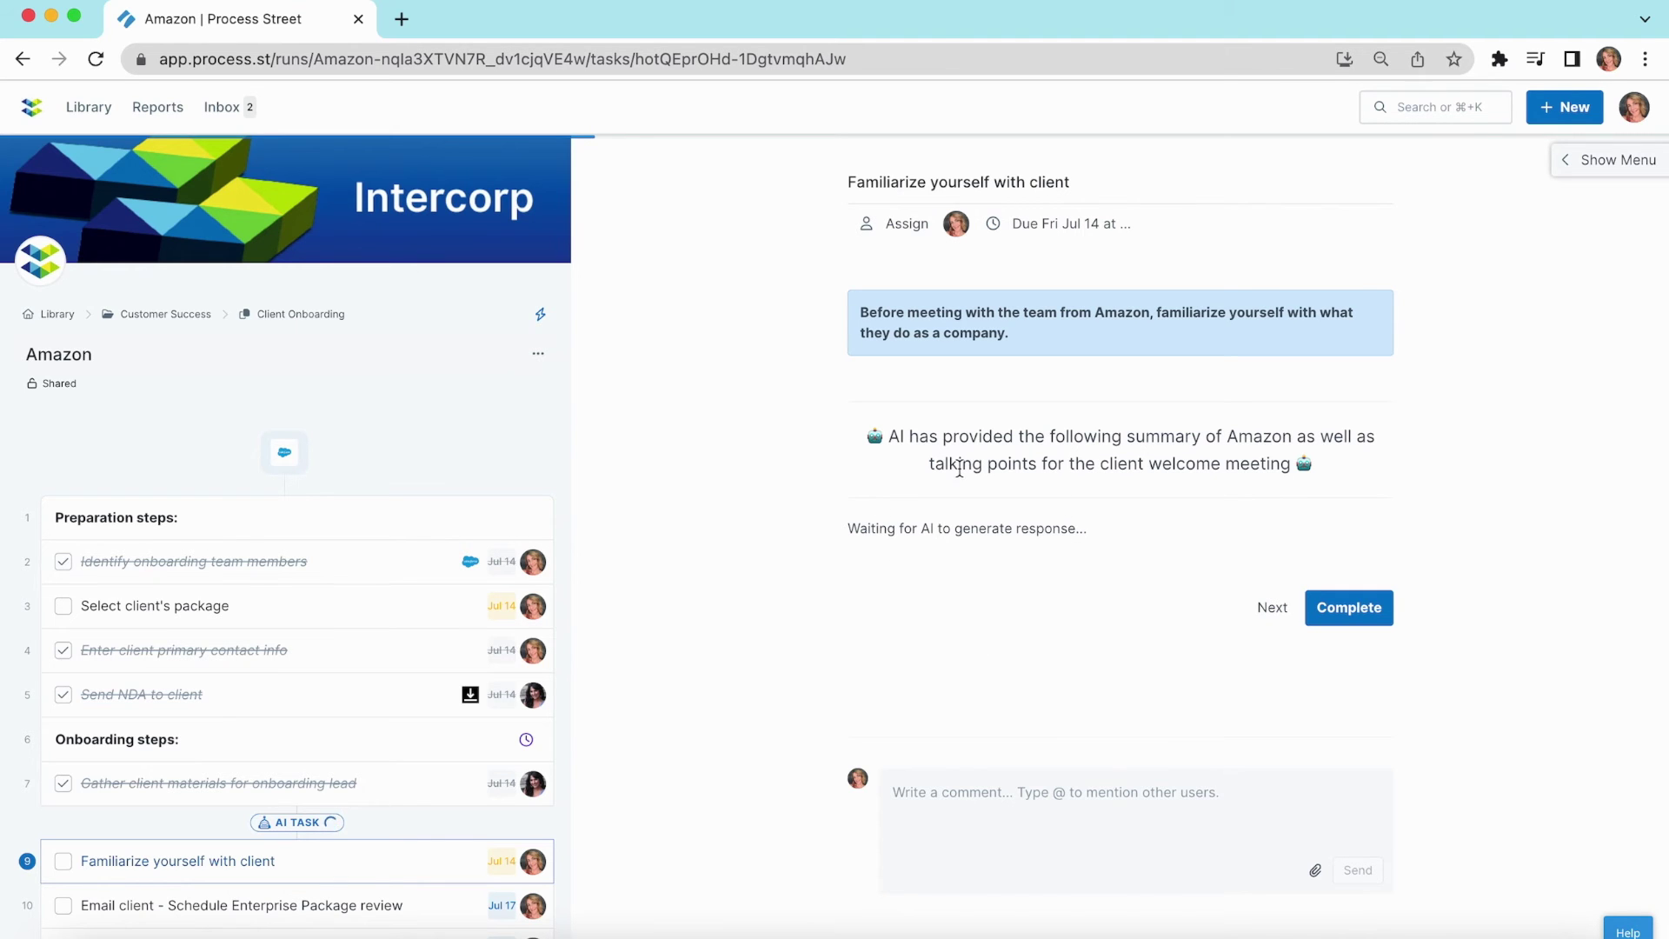
scroll(911, 581, "down", 1)
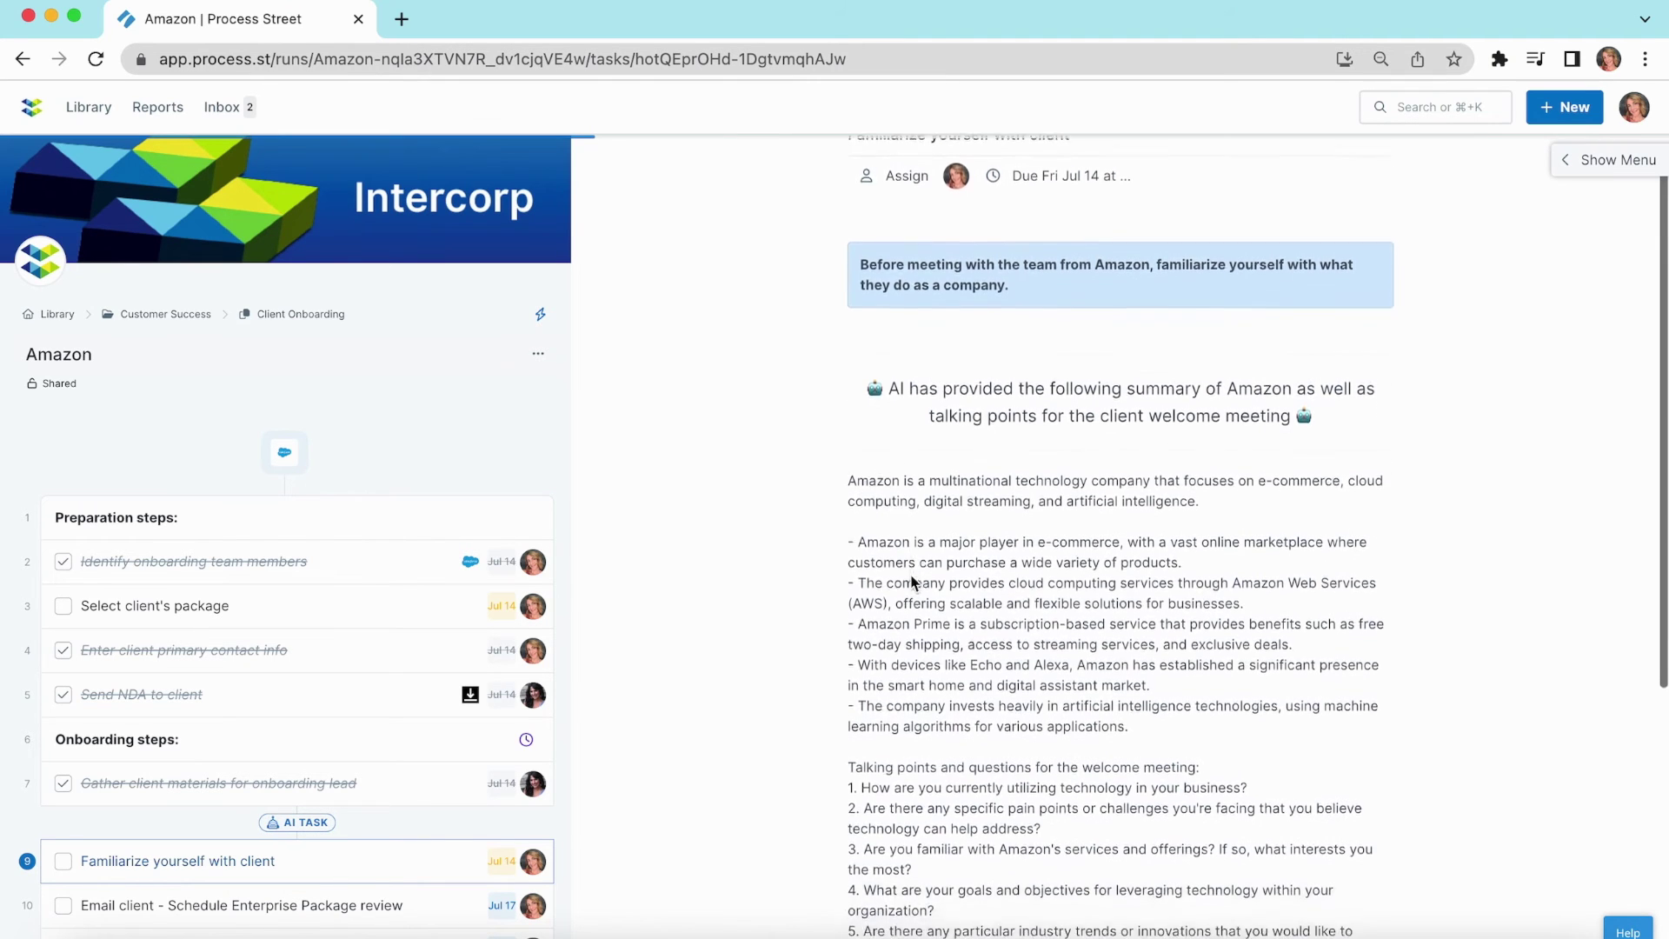
scroll(910, 582, "down", 1)
scroll(912, 581, "down", 1)
scroll(912, 582, "down", 1)
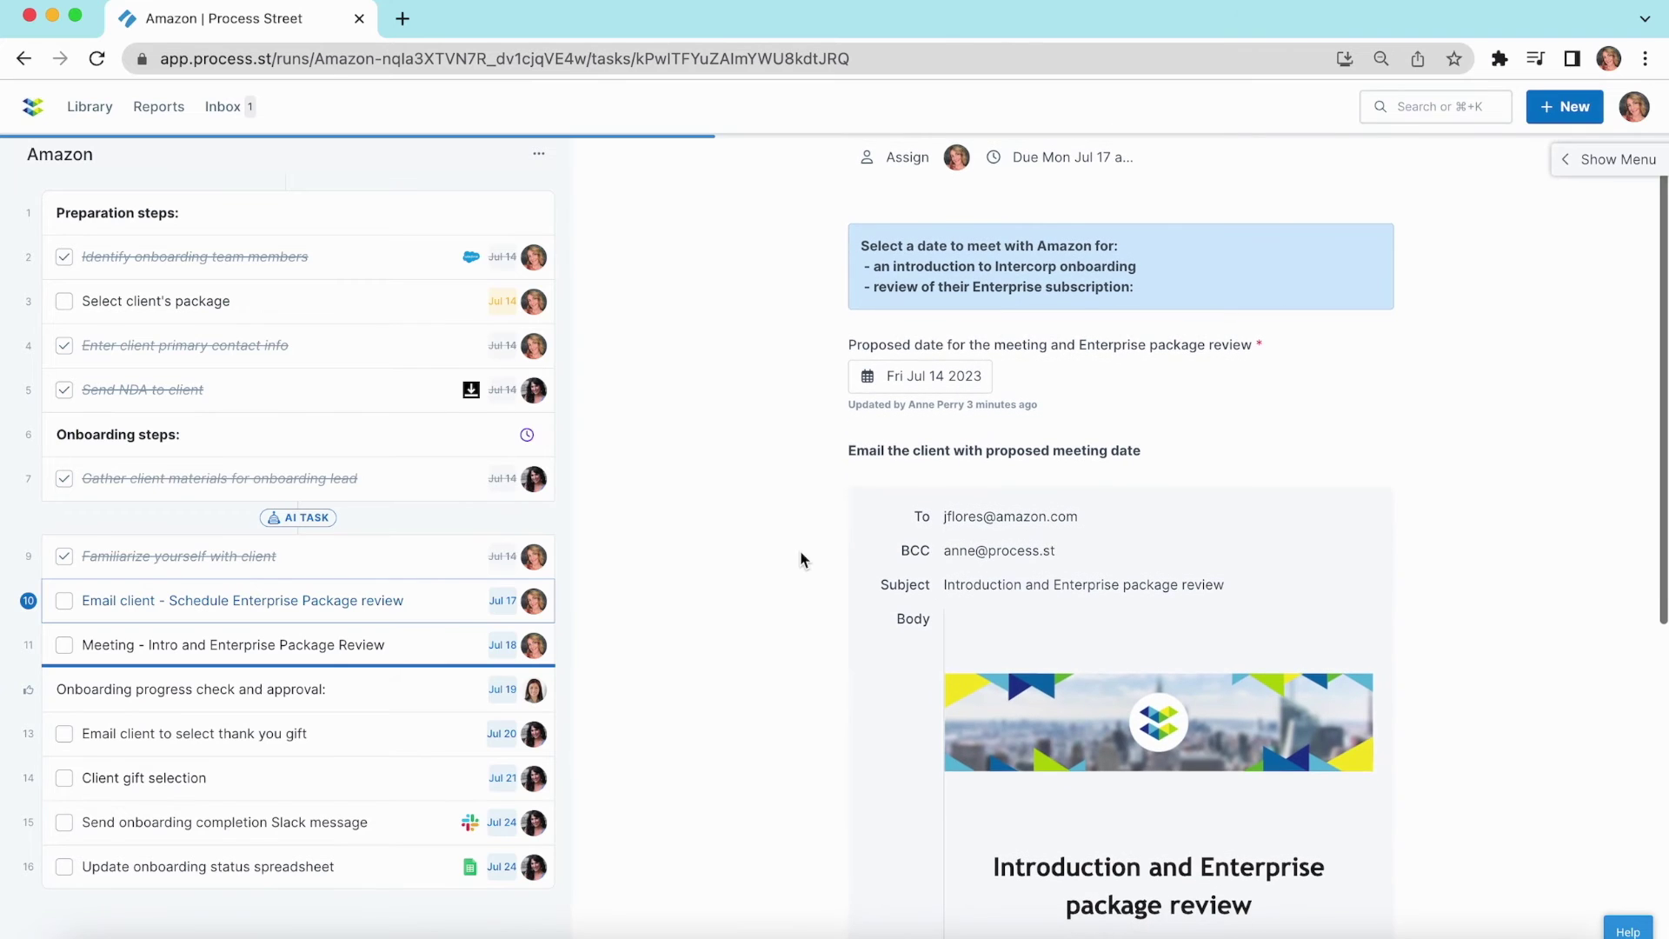
scroll(800, 558, "down", 2)
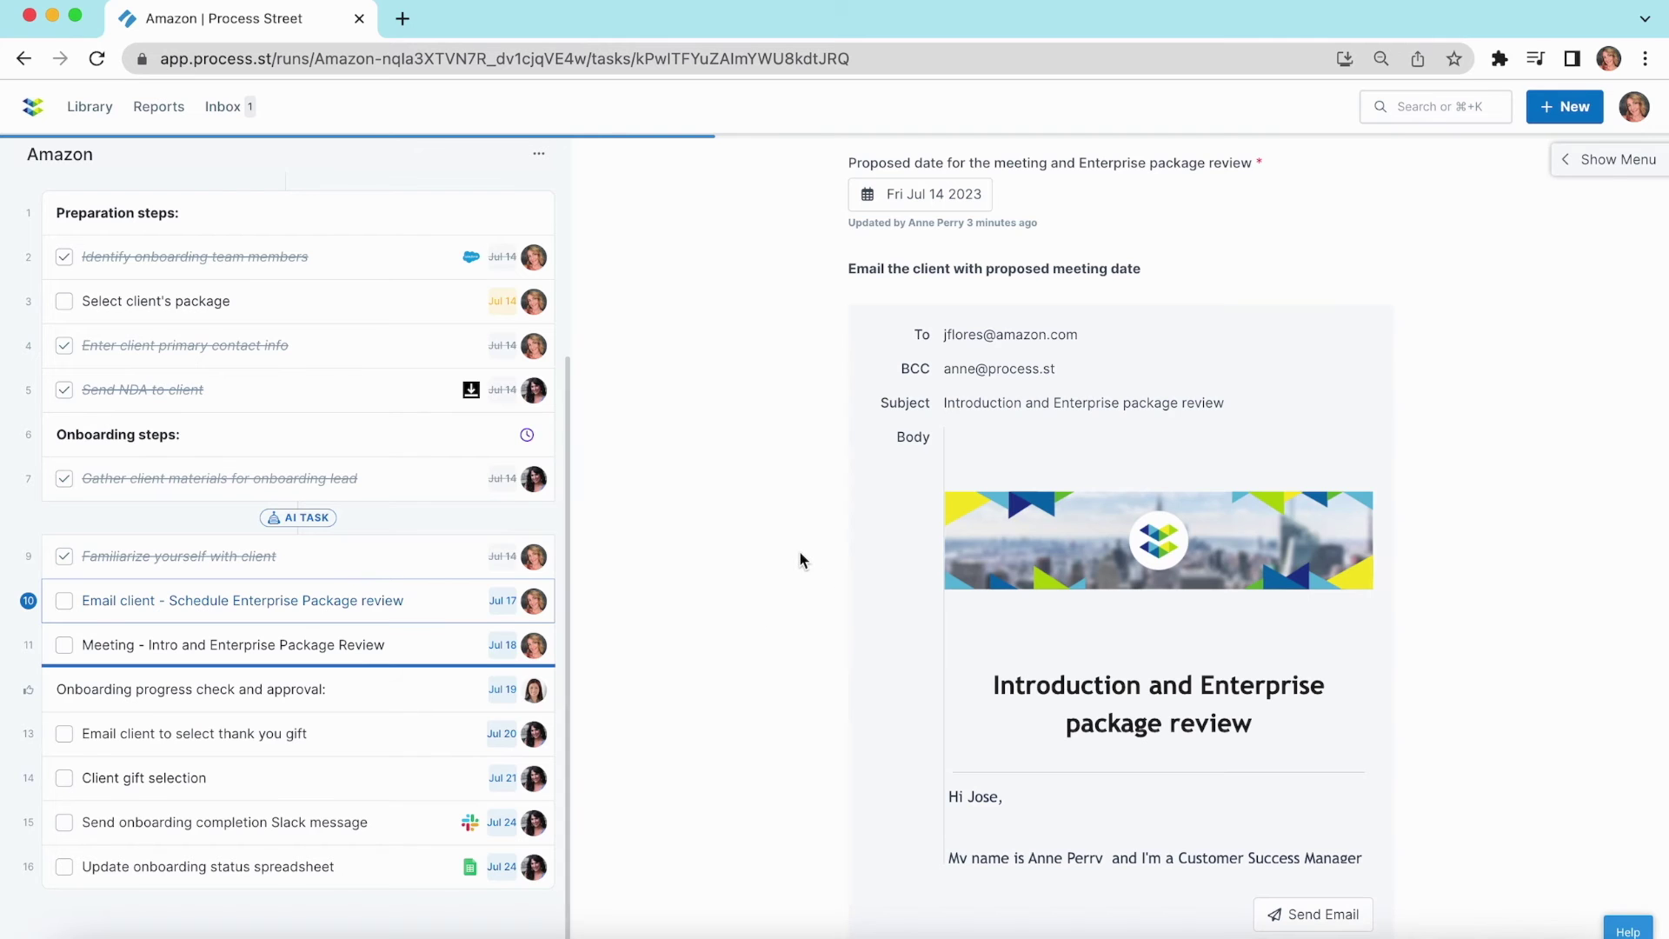
scroll(800, 552, "down", 1)
scroll(1069, 524, "down", 3)
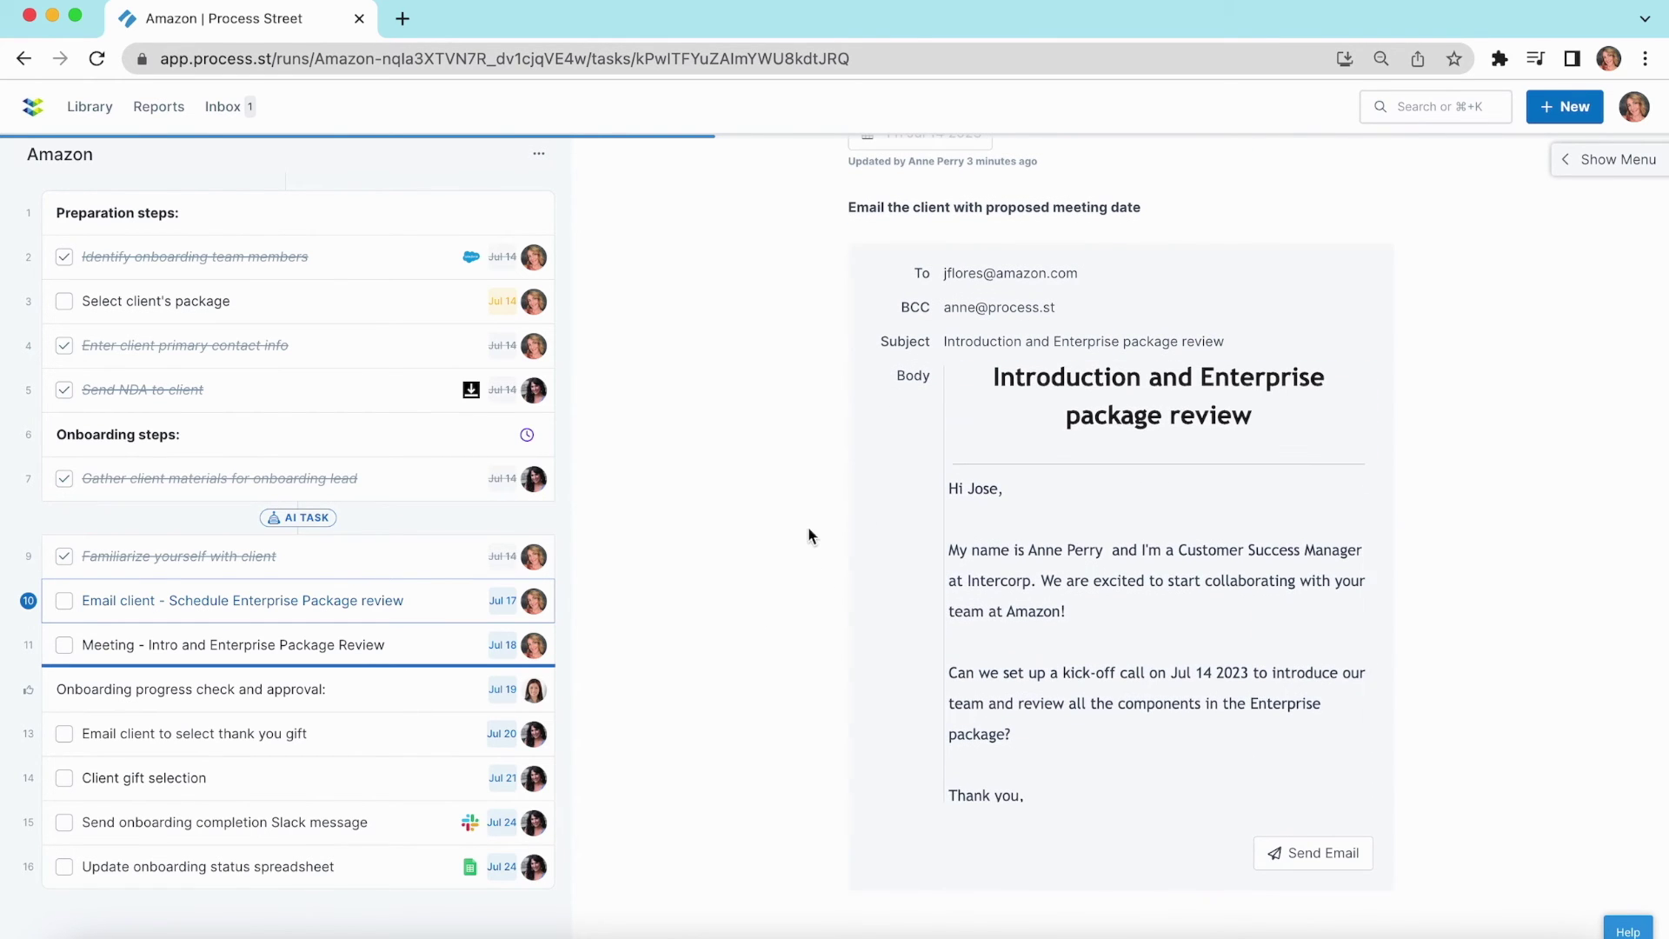
scroll(808, 525, "up", 1)
scroll(807, 524, "up", 2)
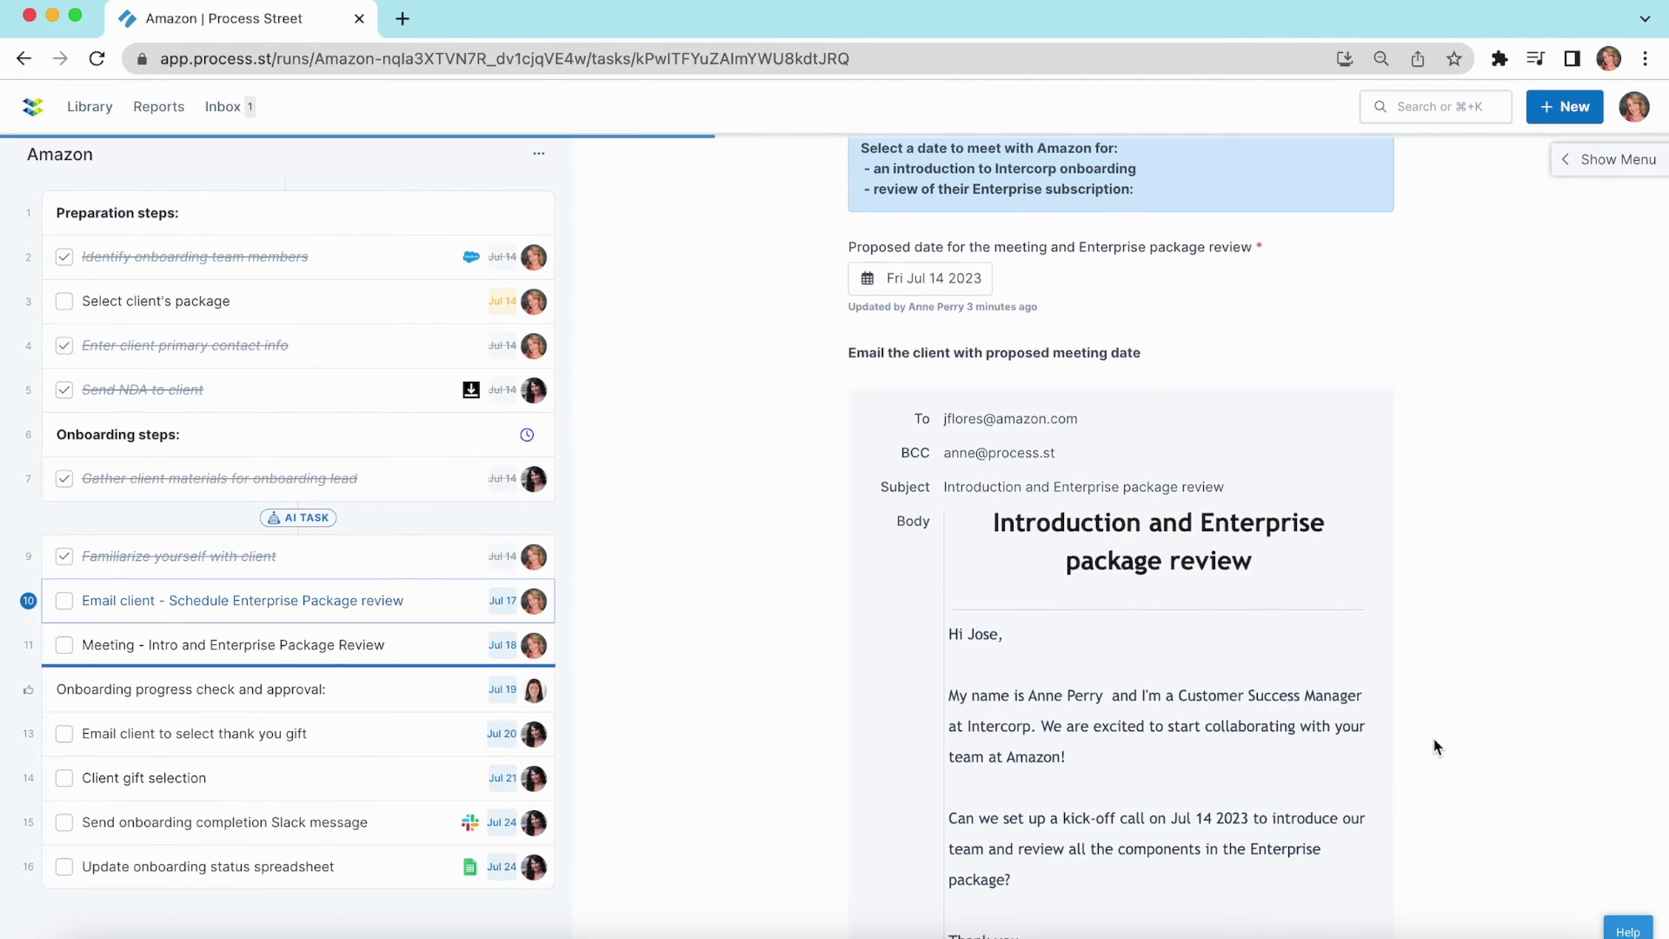
scroll(1435, 746, "down", 2)
scroll(1435, 746, "down", 2)
scroll(1434, 747, "down", 2)
scroll(1434, 746, "down", 2)
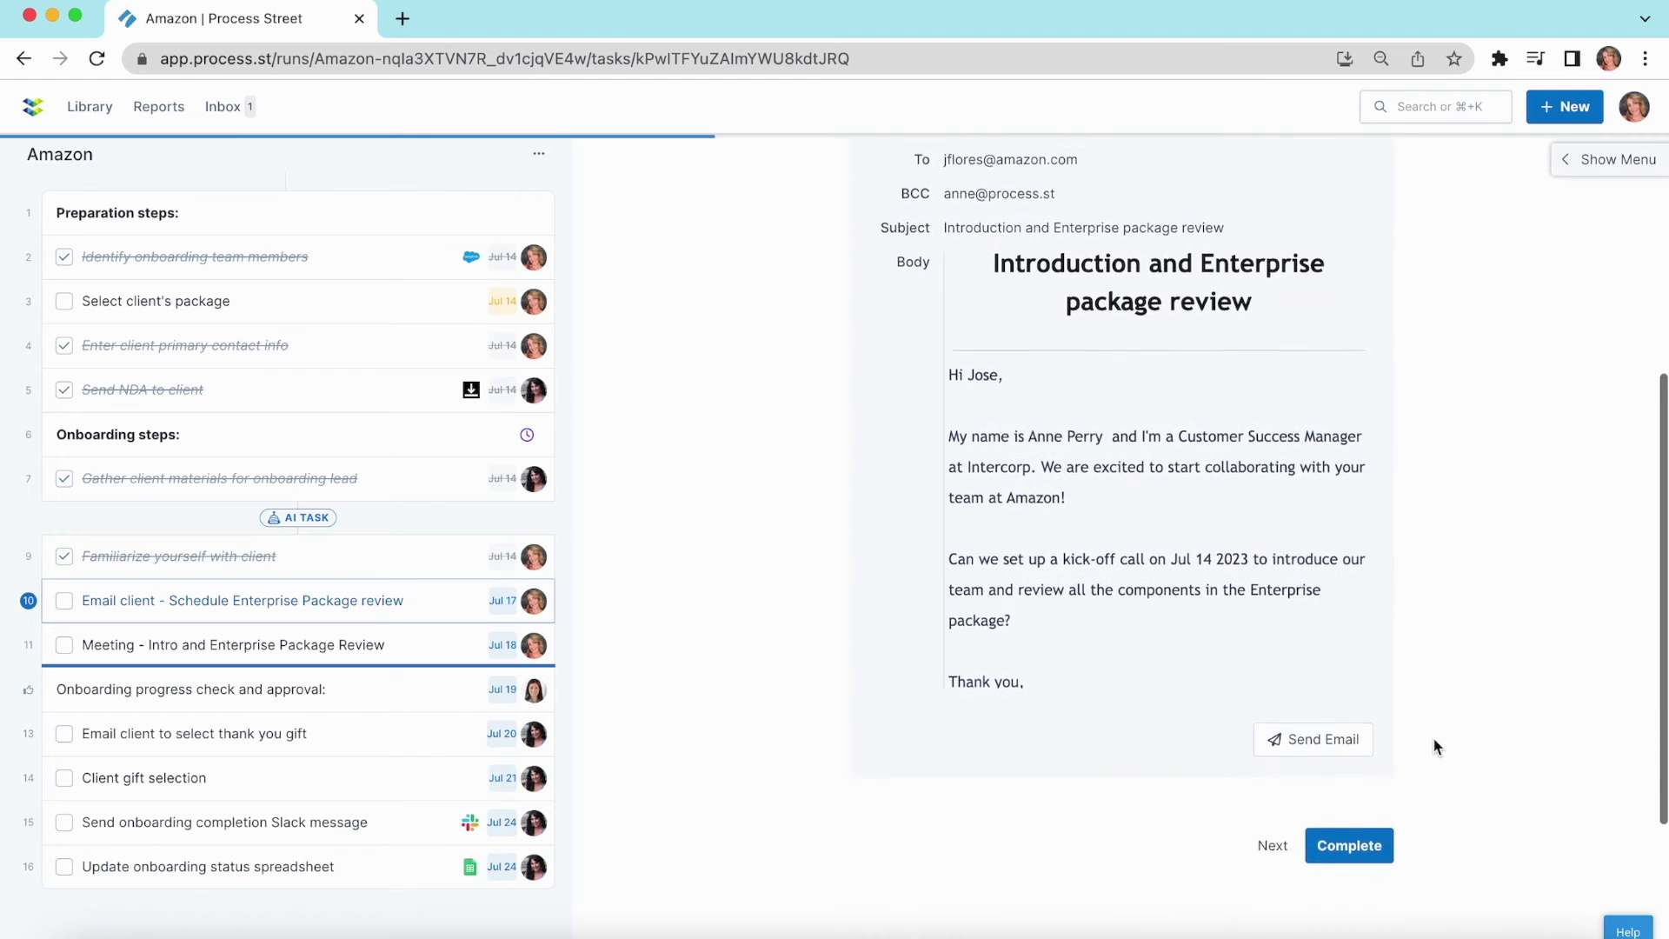
scroll(1434, 745, "down", 1)
scroll(1434, 746, "down", 1)
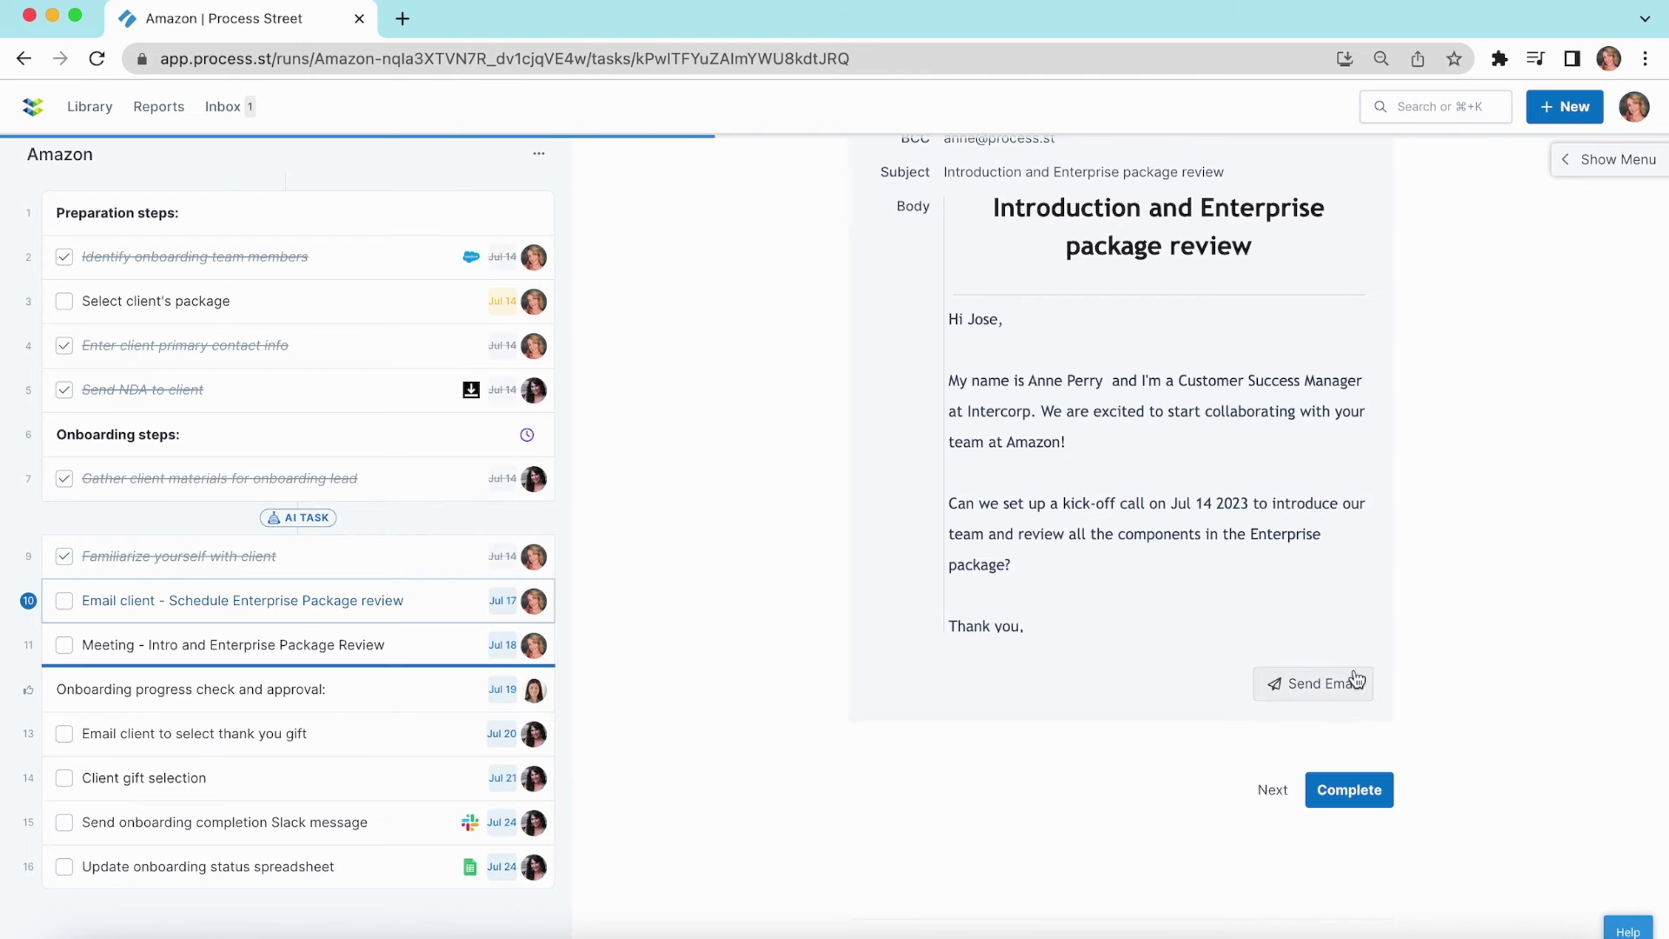
- Mark the client email about scheduling the Enterprise Package review as complete
left_click(1375, 787)
scroll(1375, 787, "down", 5)
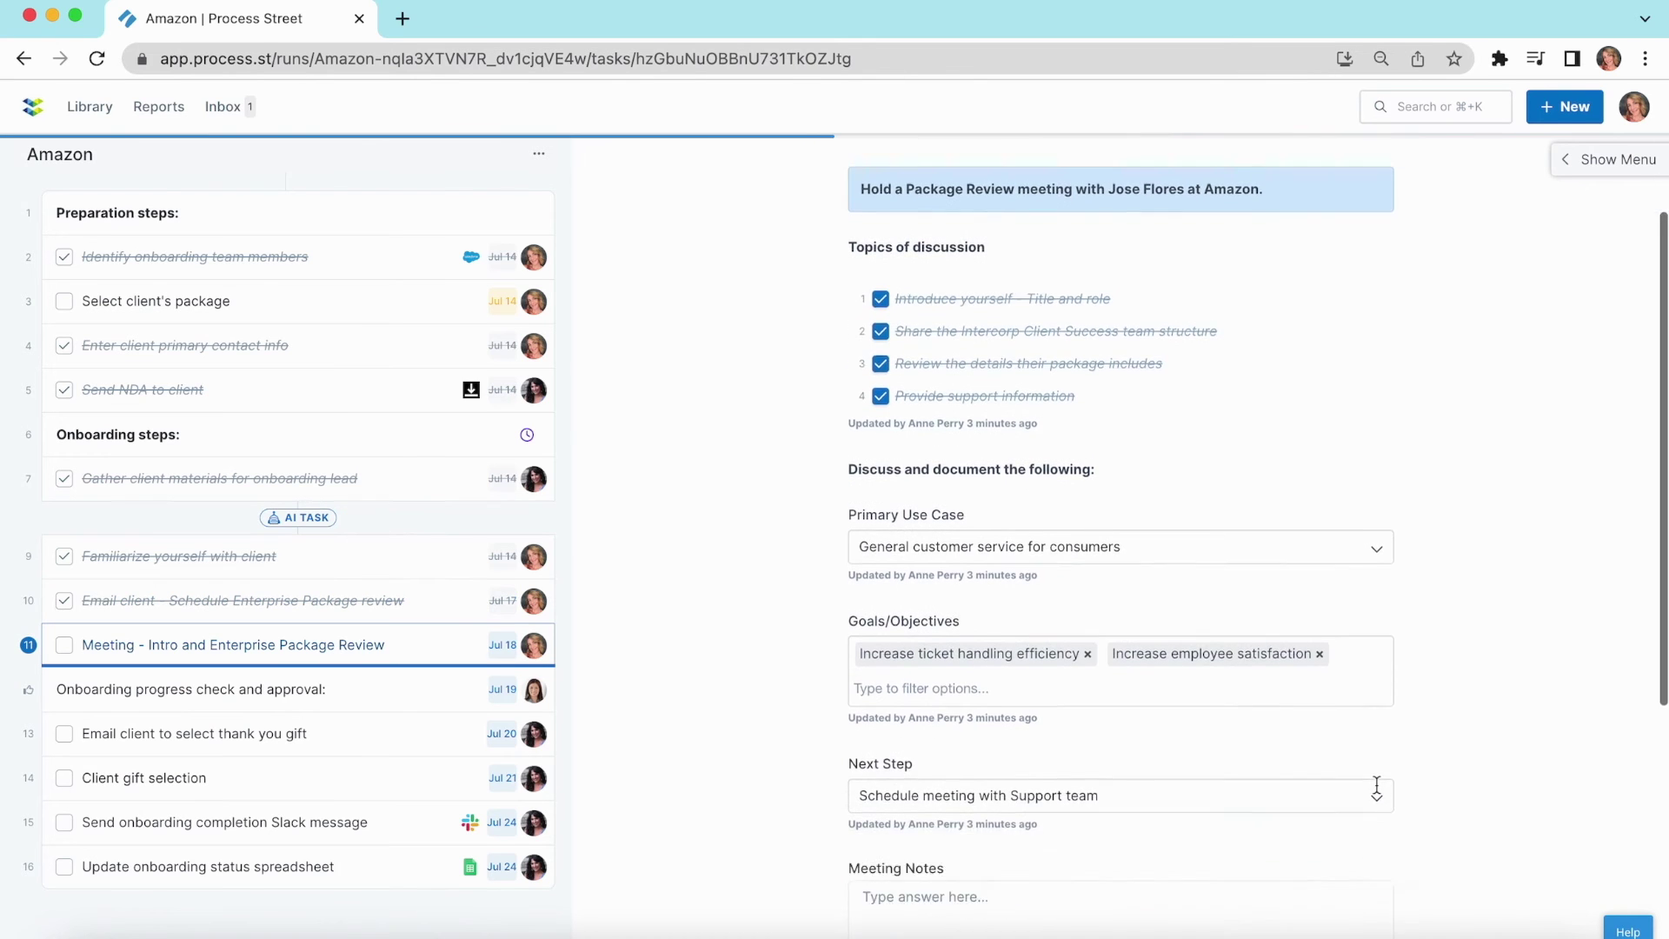
- Complete the meeting task, then reject it with a comment about meeting their consulting team
left_click(1346, 644)
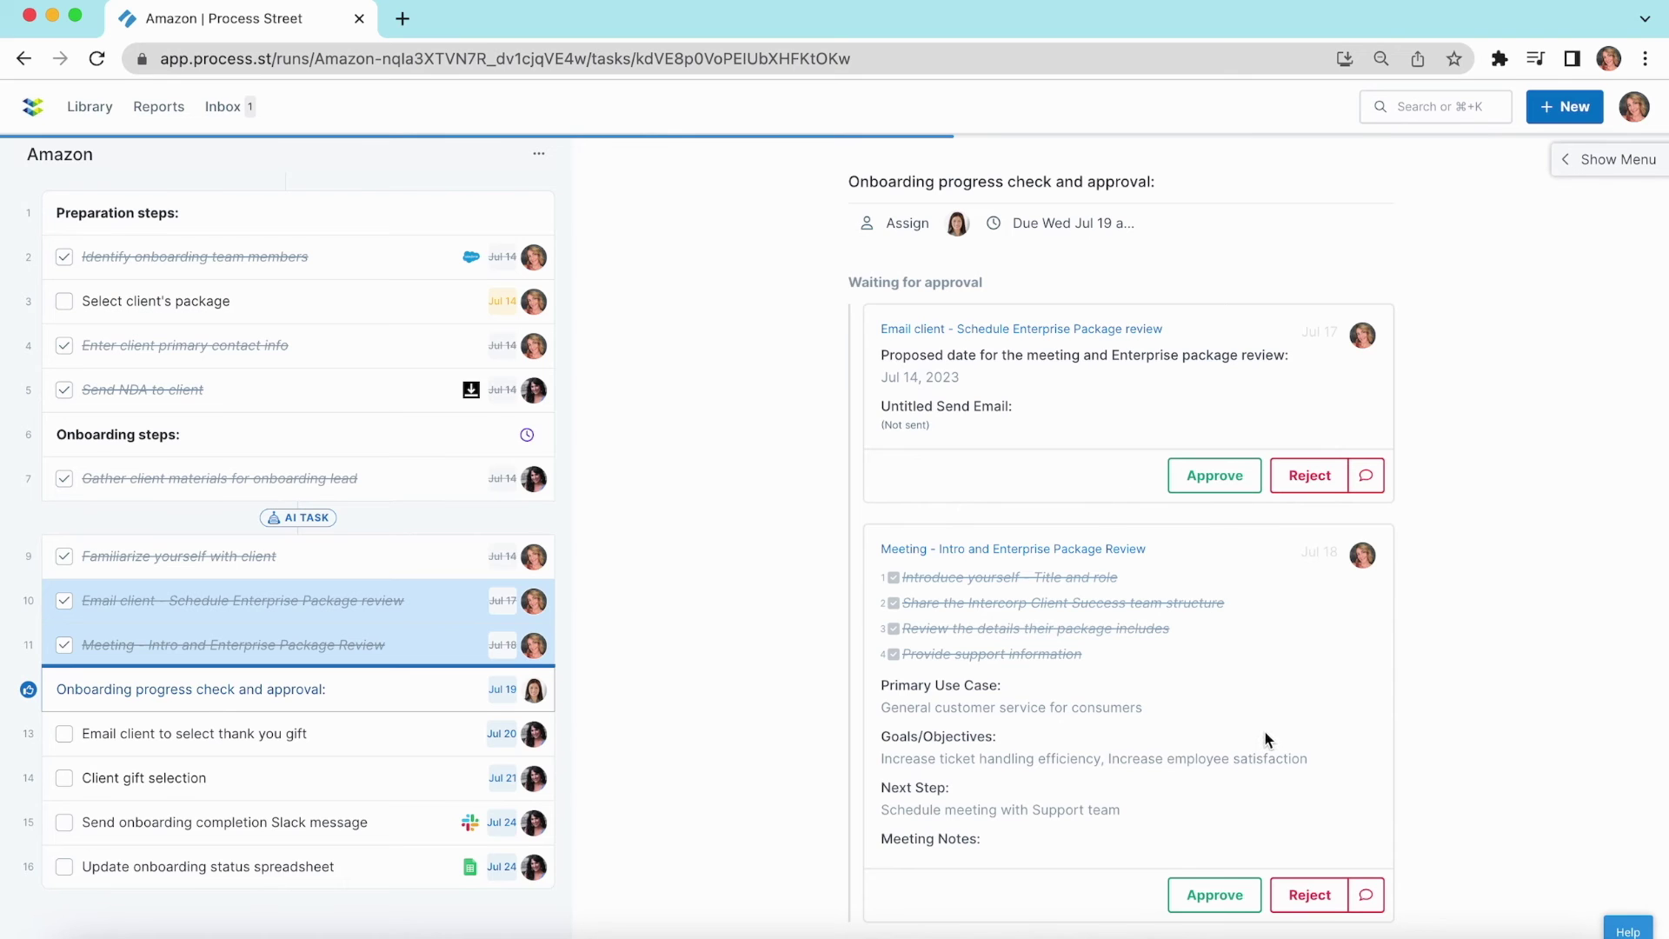
scroll(1264, 732, "down", 2)
scroll(1266, 741, "down", 2)
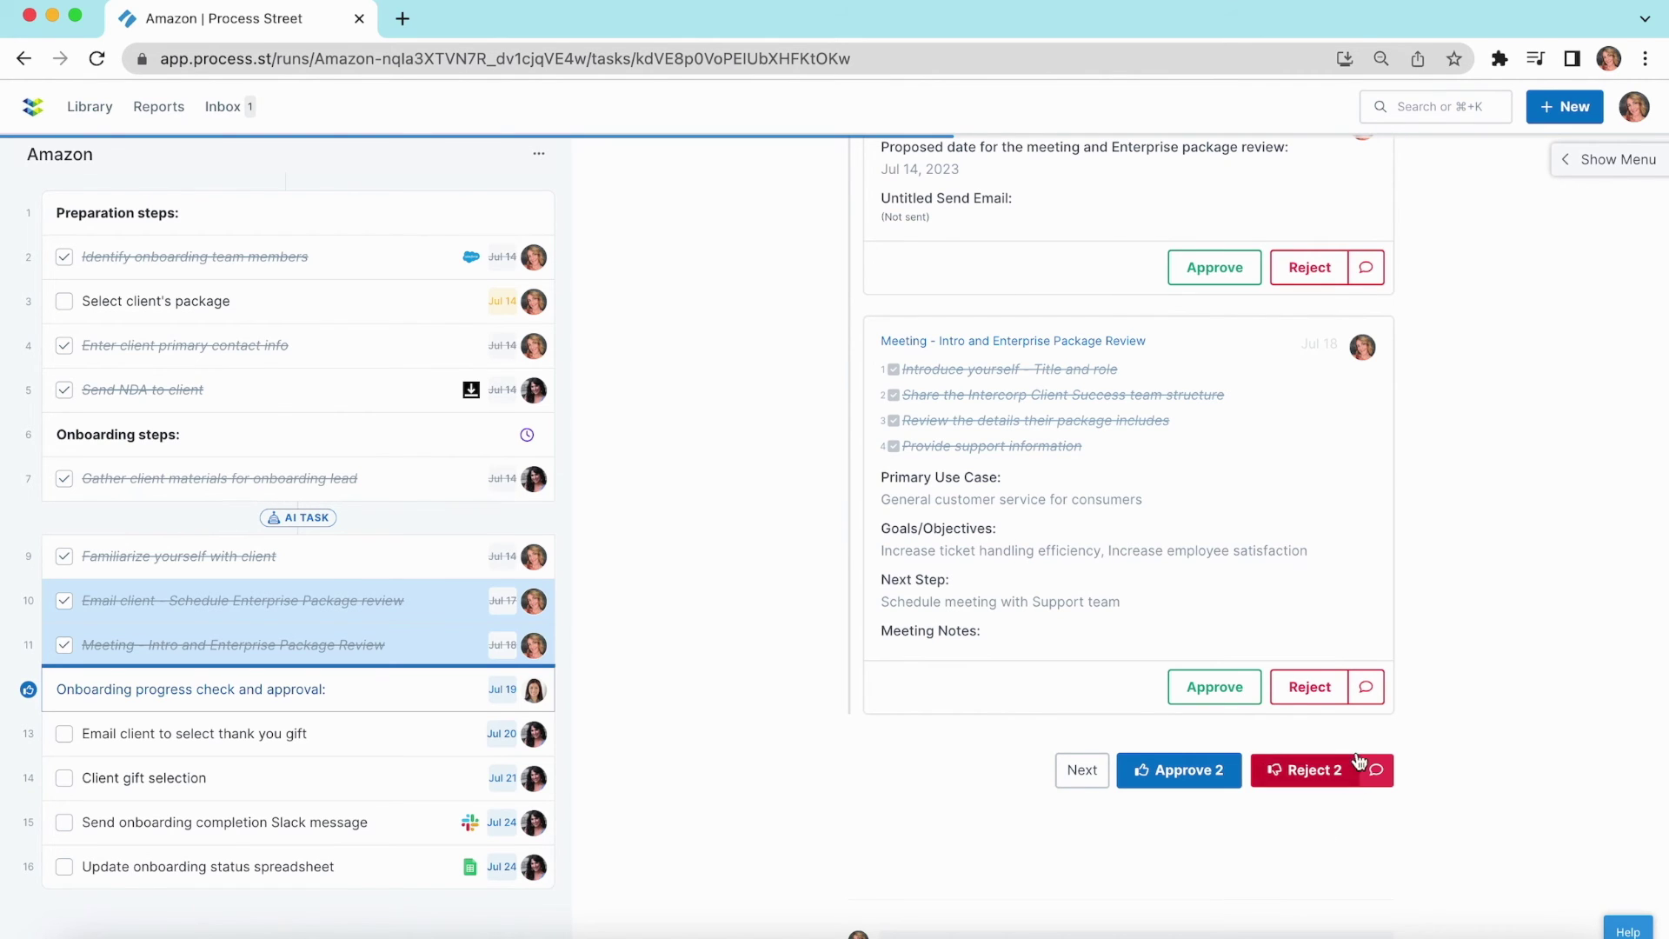
left_click(1364, 687)
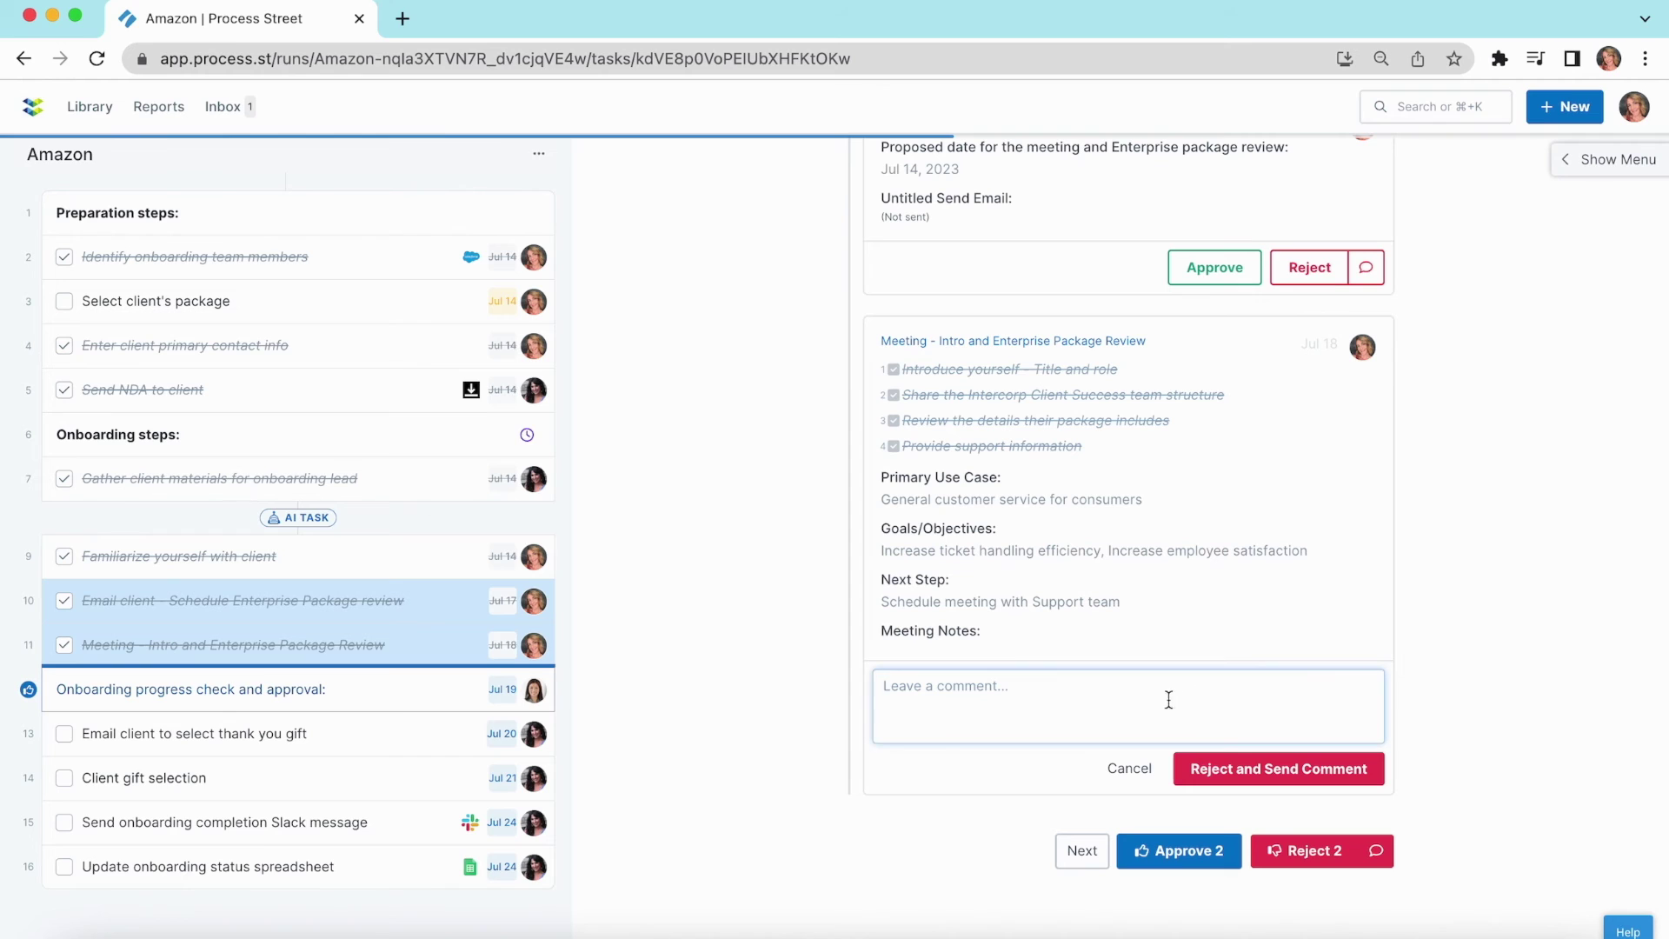
type("Let's meet with their consulting team instead")
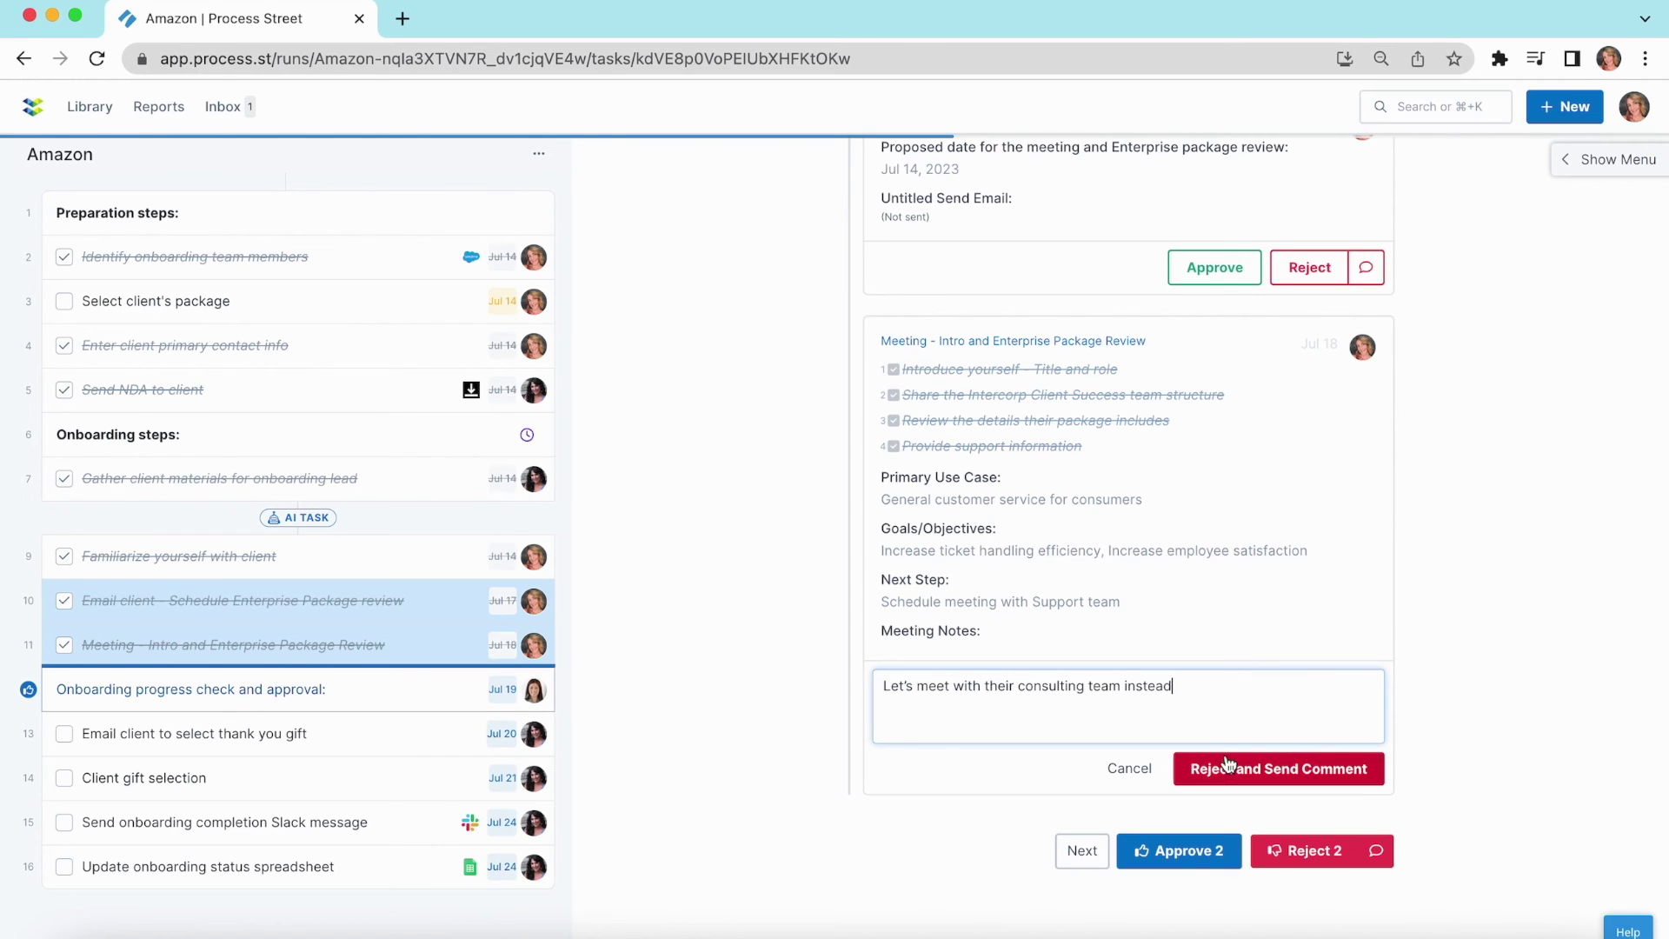
left_click(1225, 770)
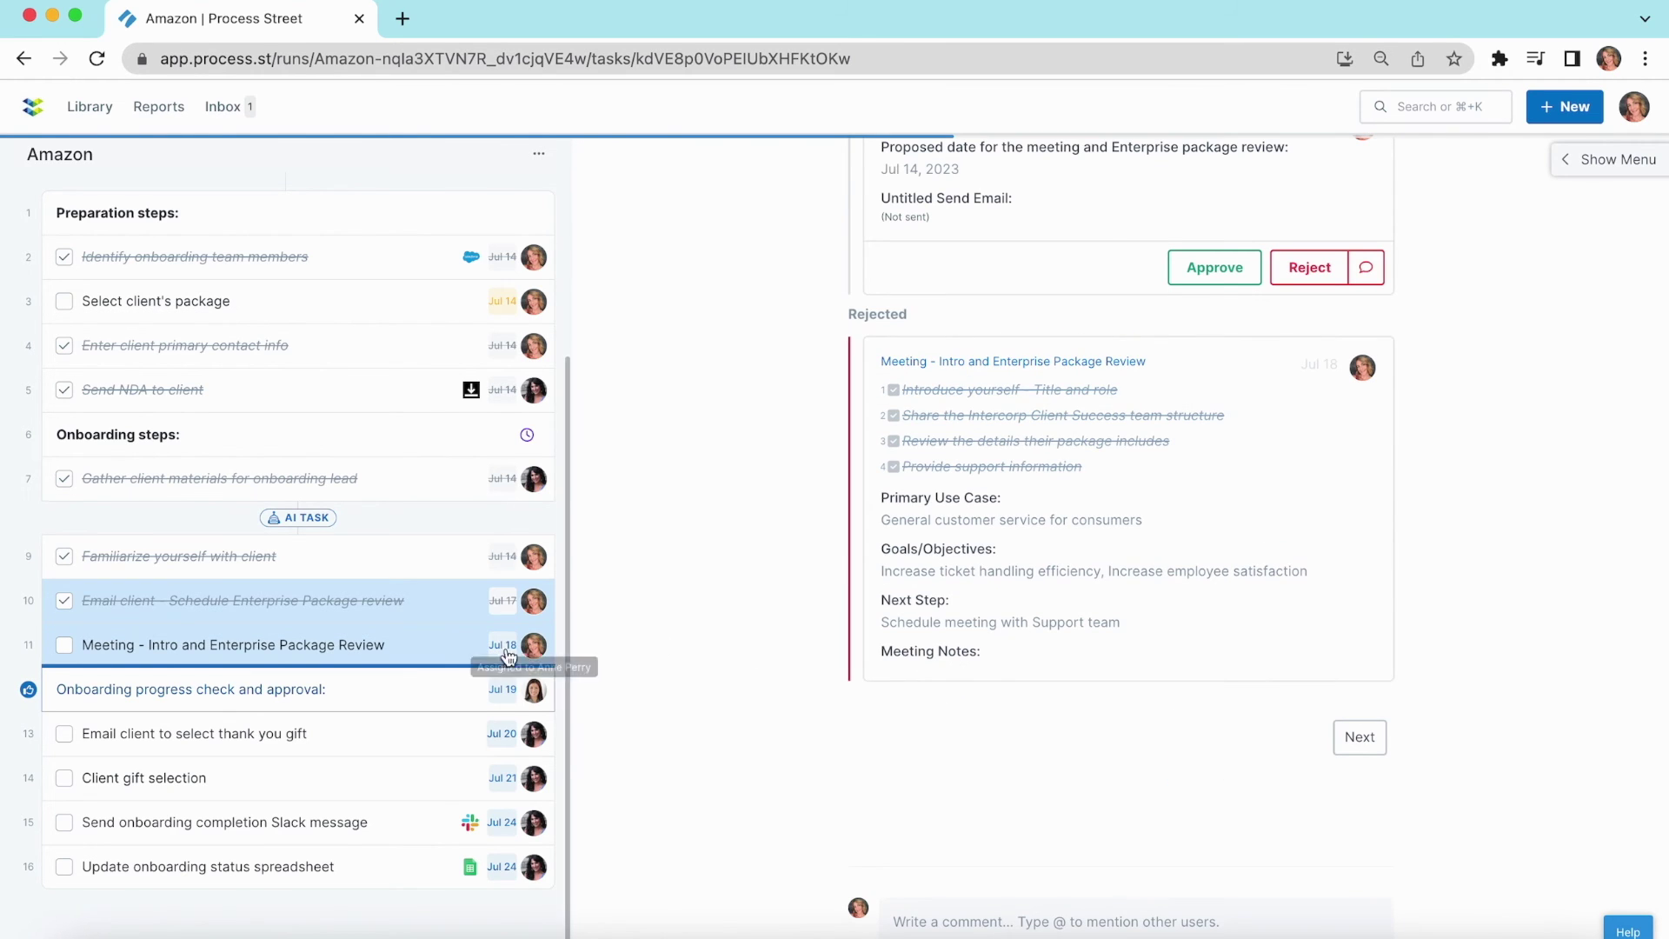
- Reopen the rejected meeting step, check it off again, and return to the approval step
left_click(435, 659)
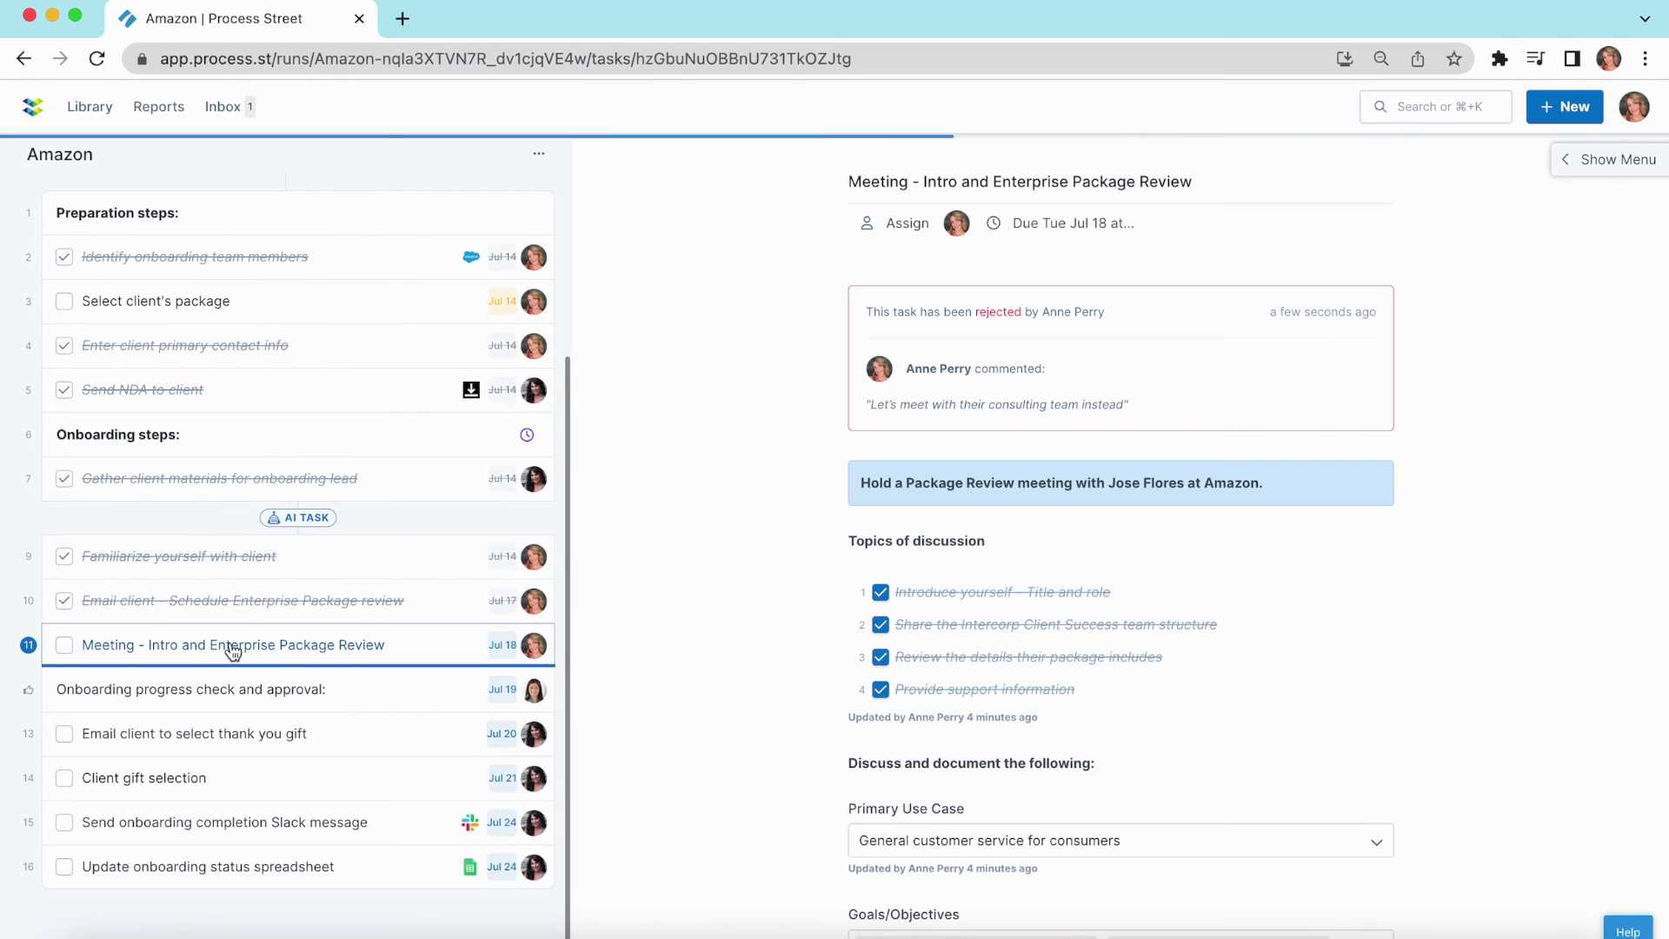
left_click(72, 648)
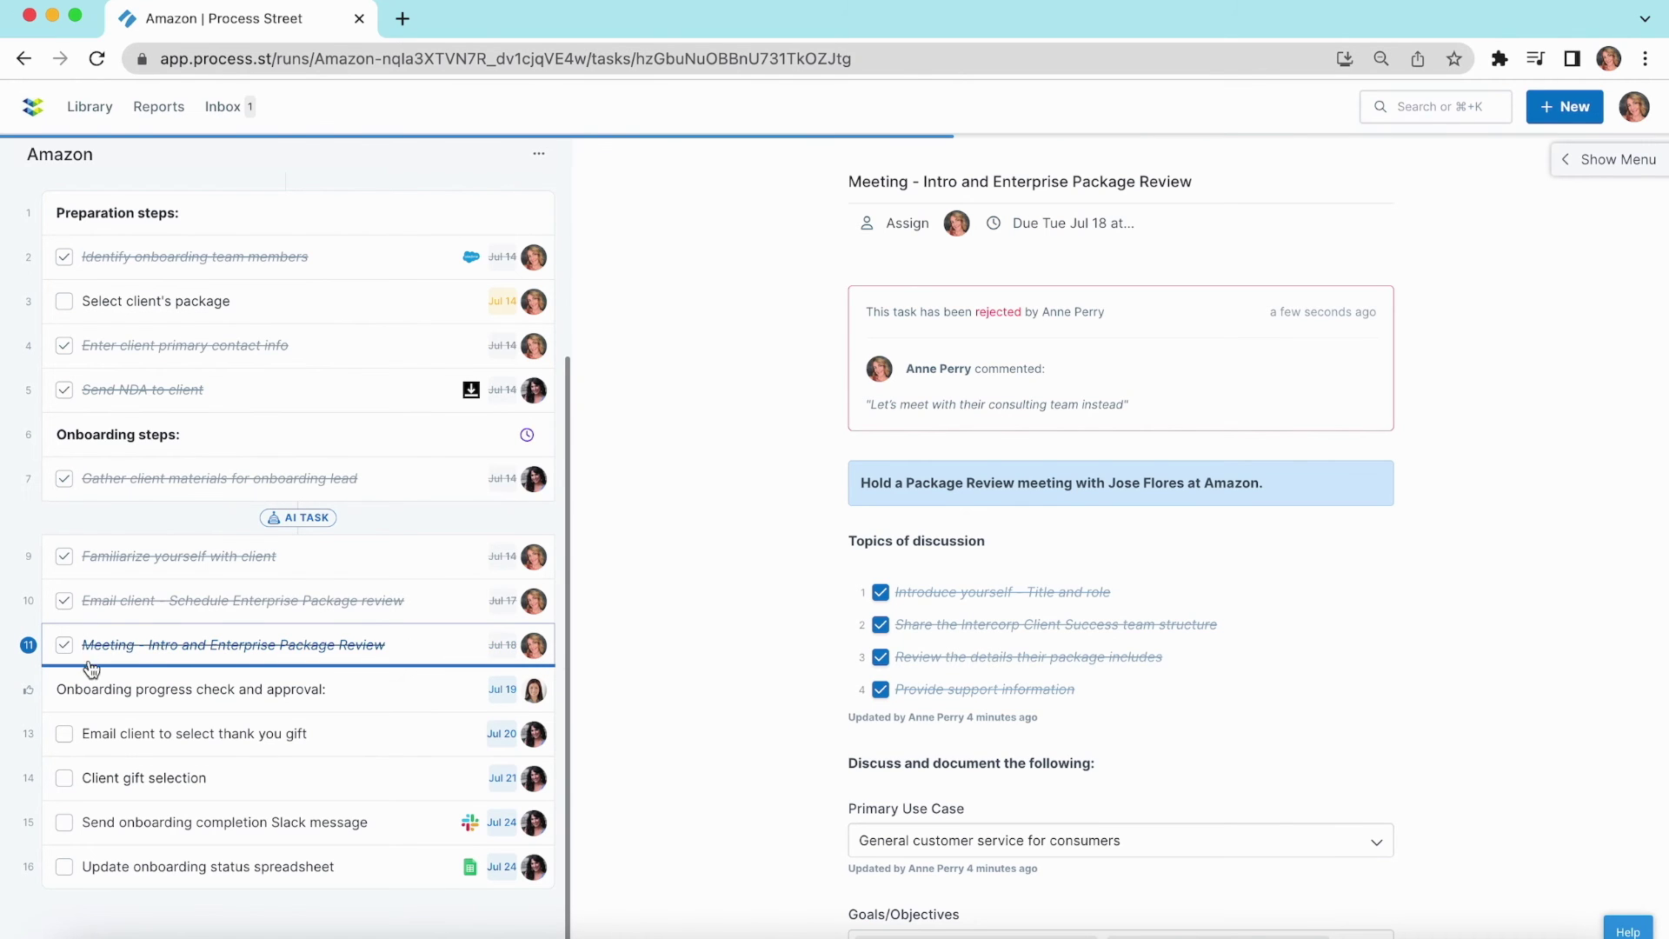
left_click(99, 686)
scroll(685, 682, "down", 3)
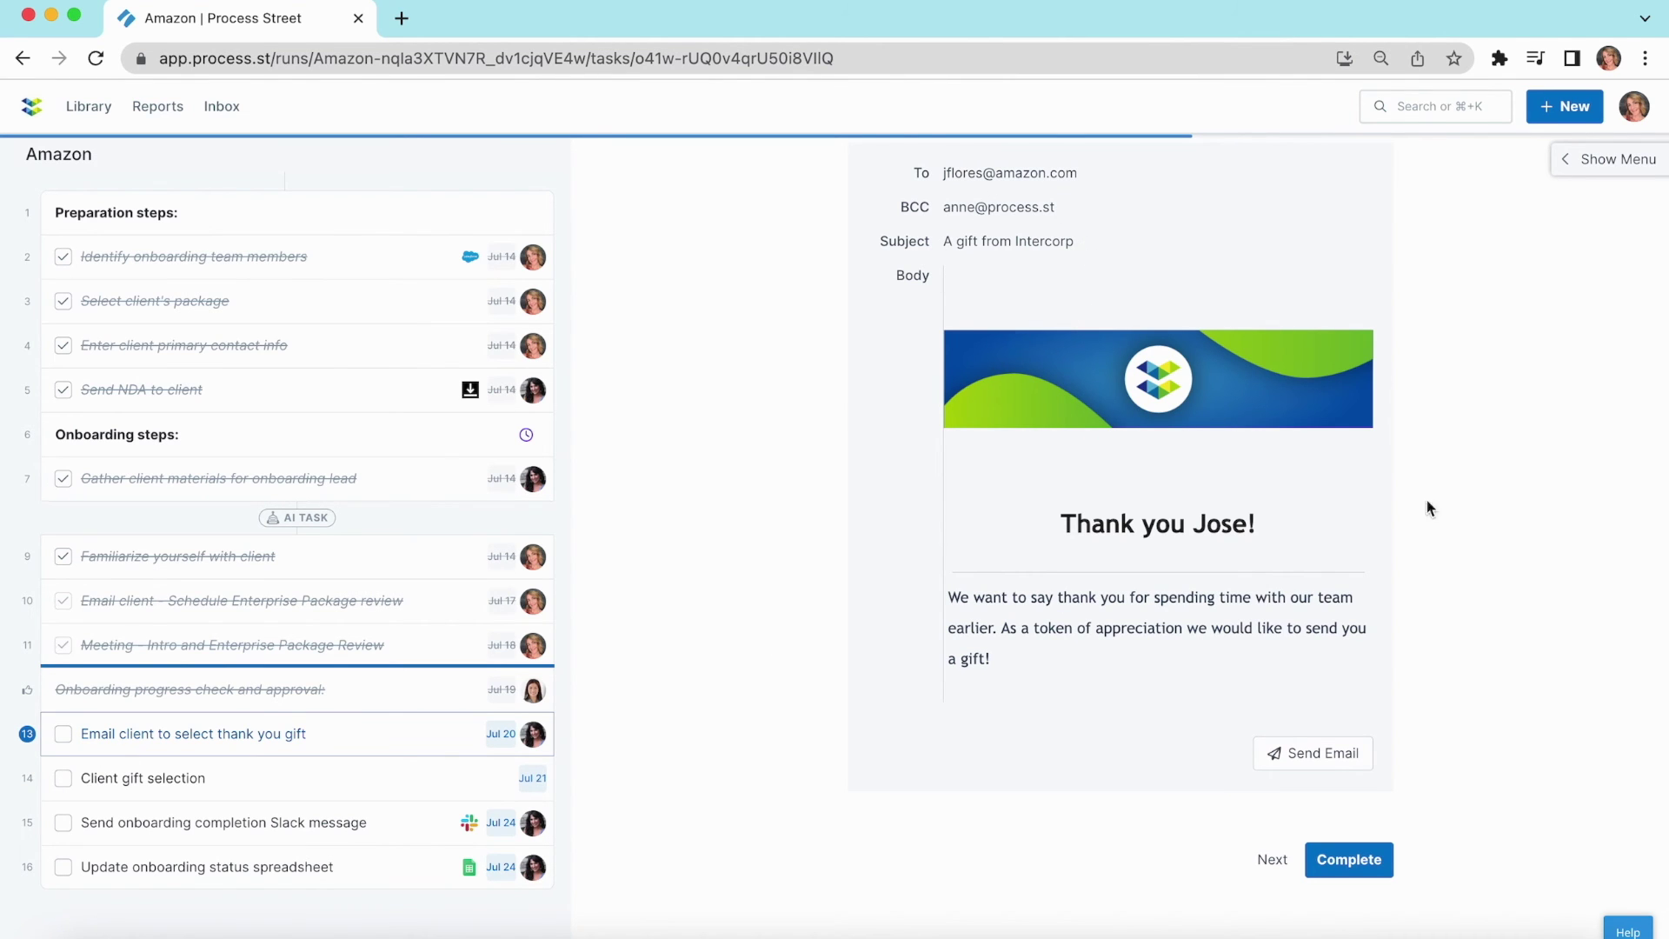
- Complete the 'Email client to select thank you gift' task
left_click(1341, 863)
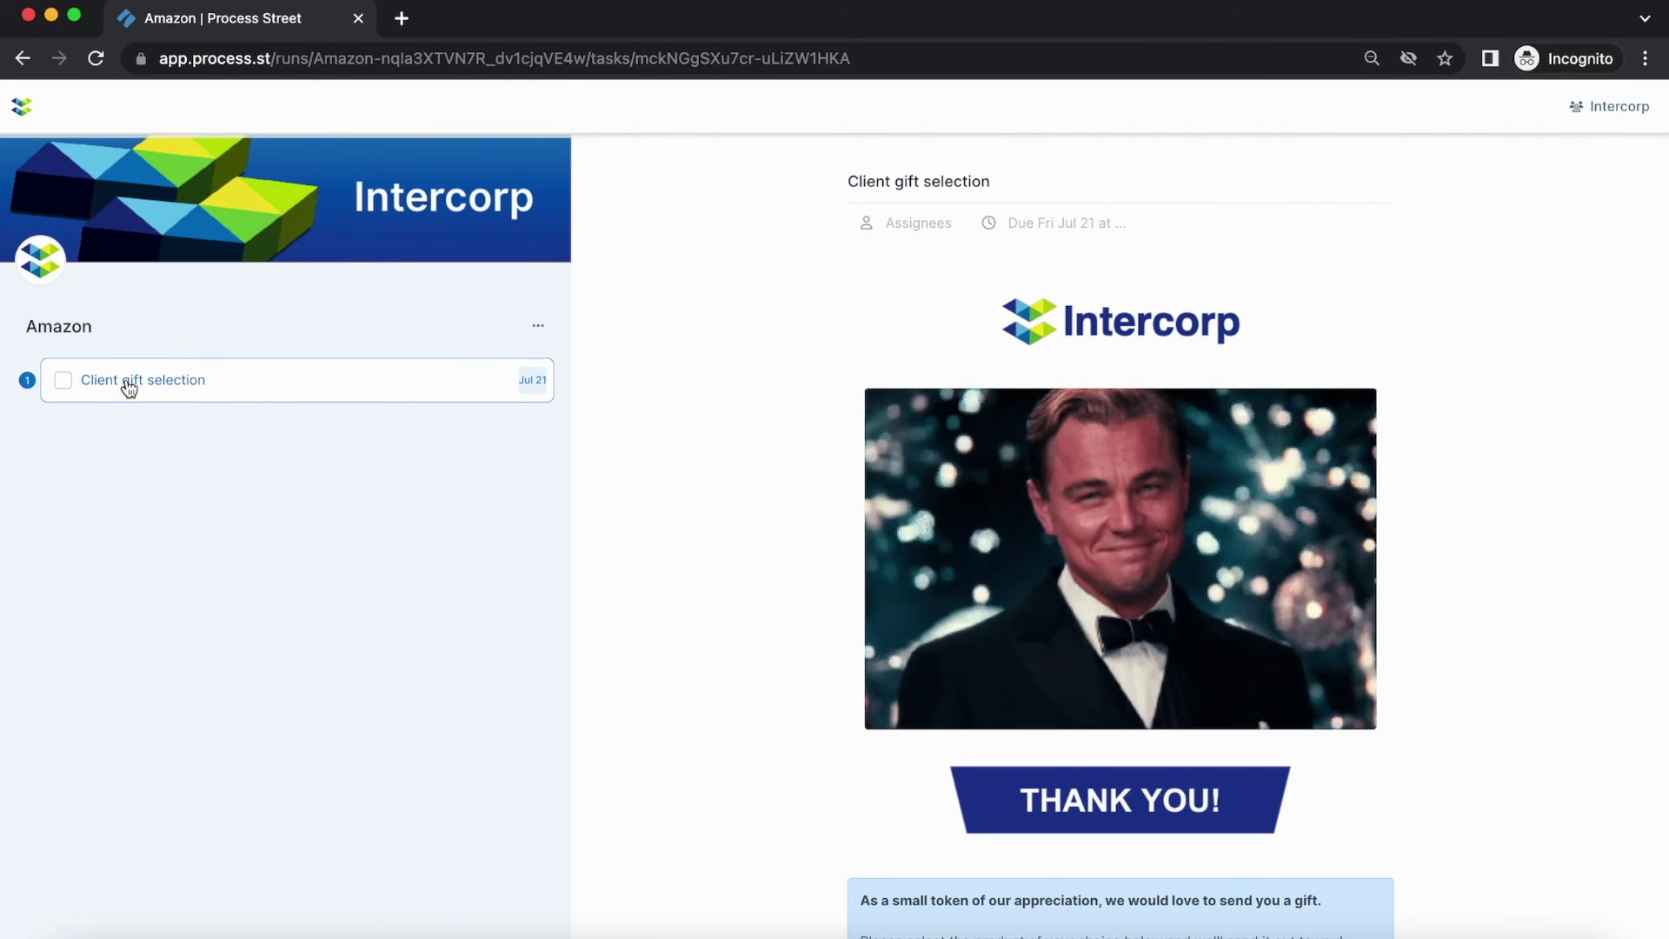
scroll(749, 452, "down", 5)
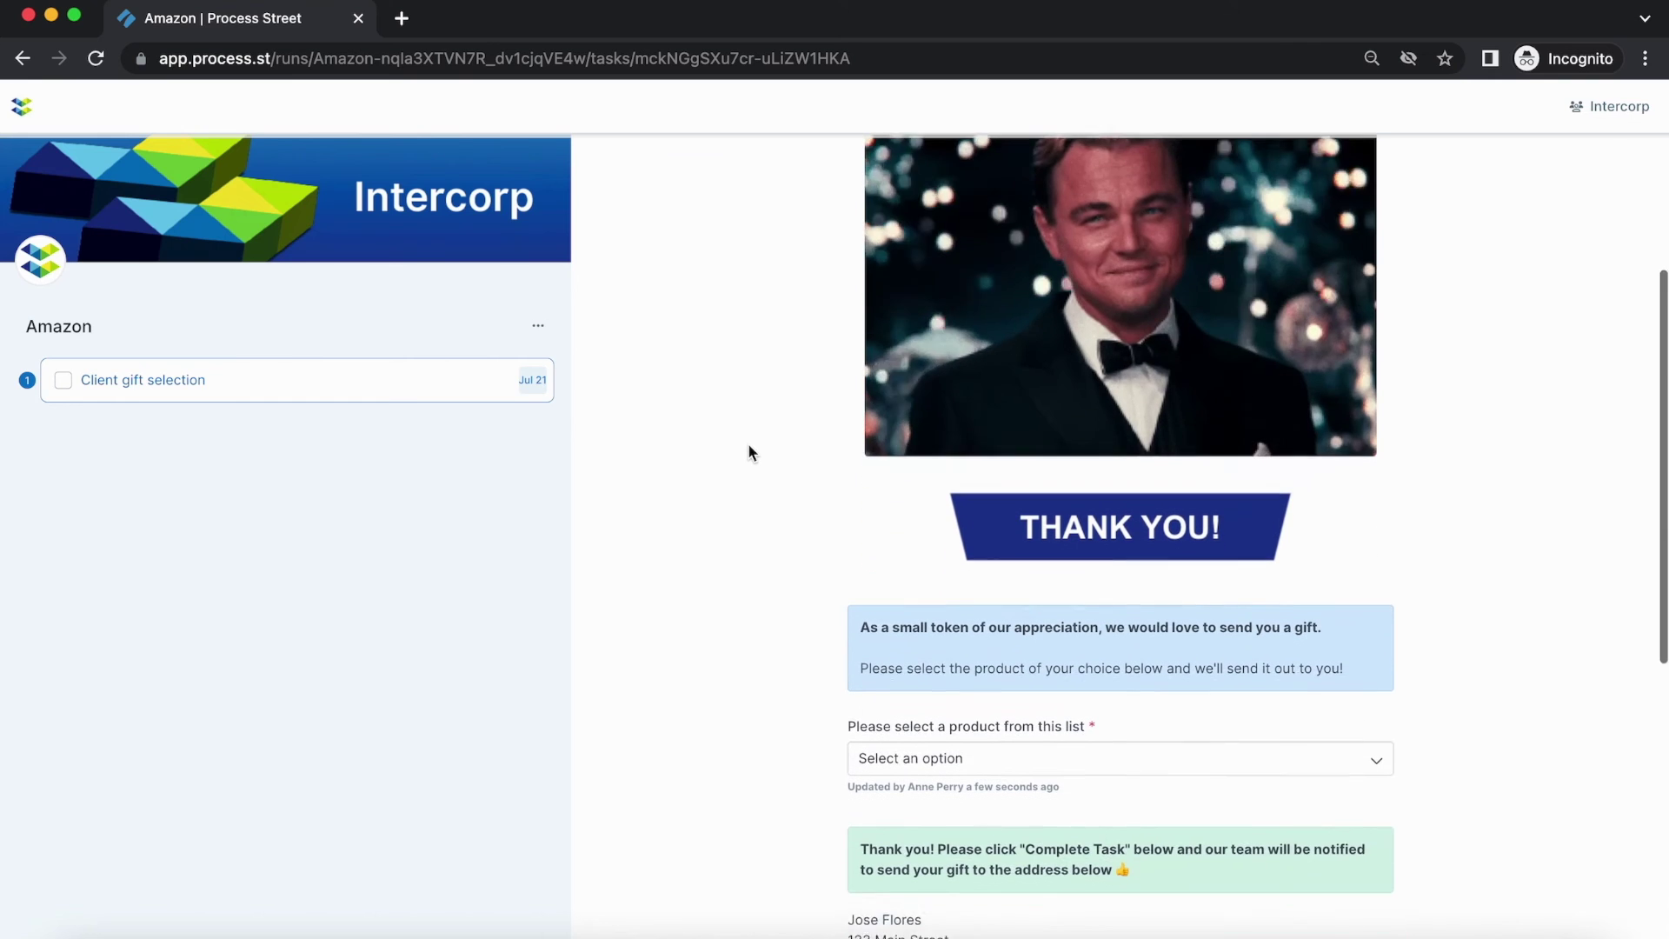
- Choose a Medium T-shirt as the client's gift and complete the task
left_click(905, 743)
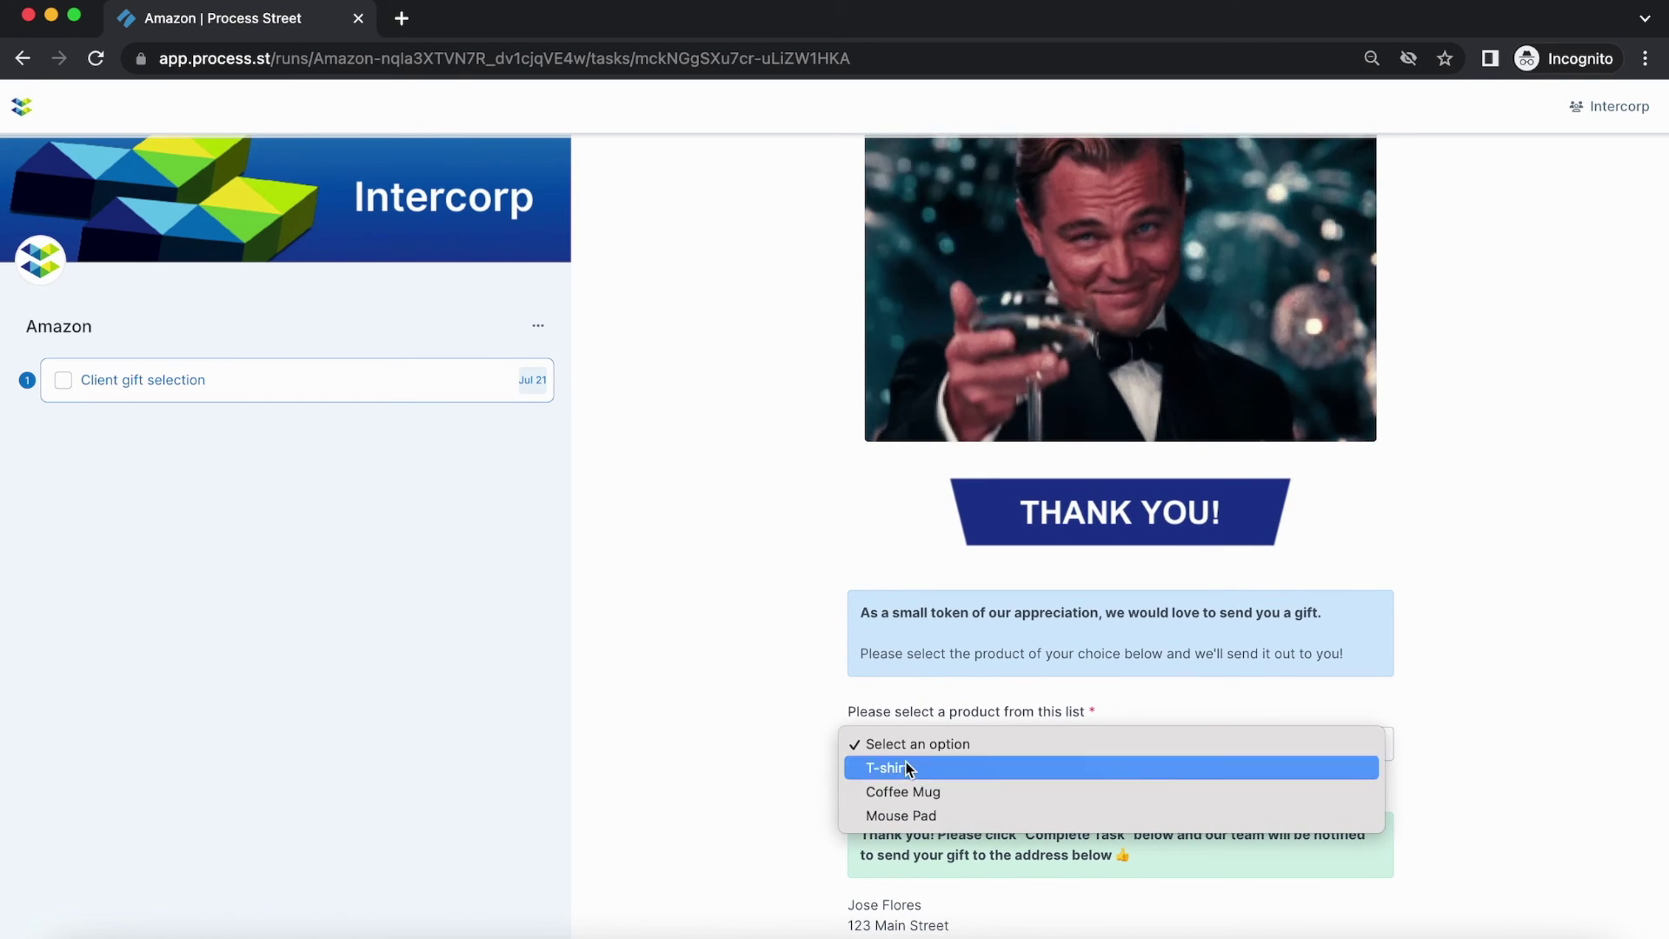
left_click(906, 765)
scroll(807, 678, "down", 5)
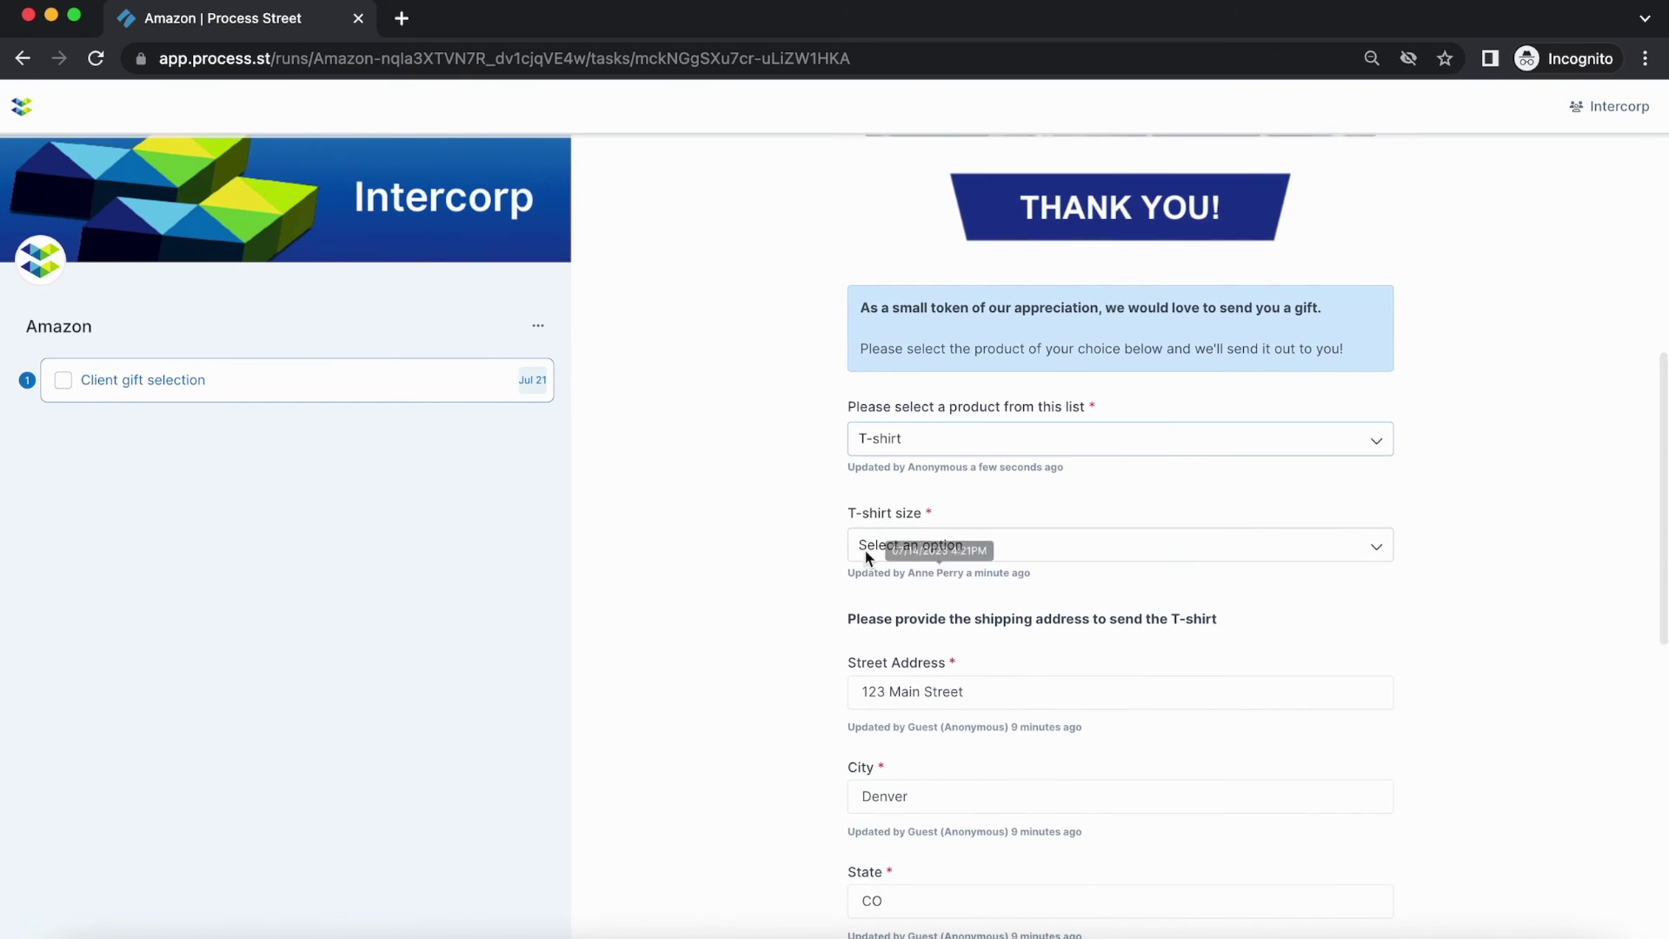
left_click(868, 547)
left_click(892, 616)
scroll(783, 583, "down", 5)
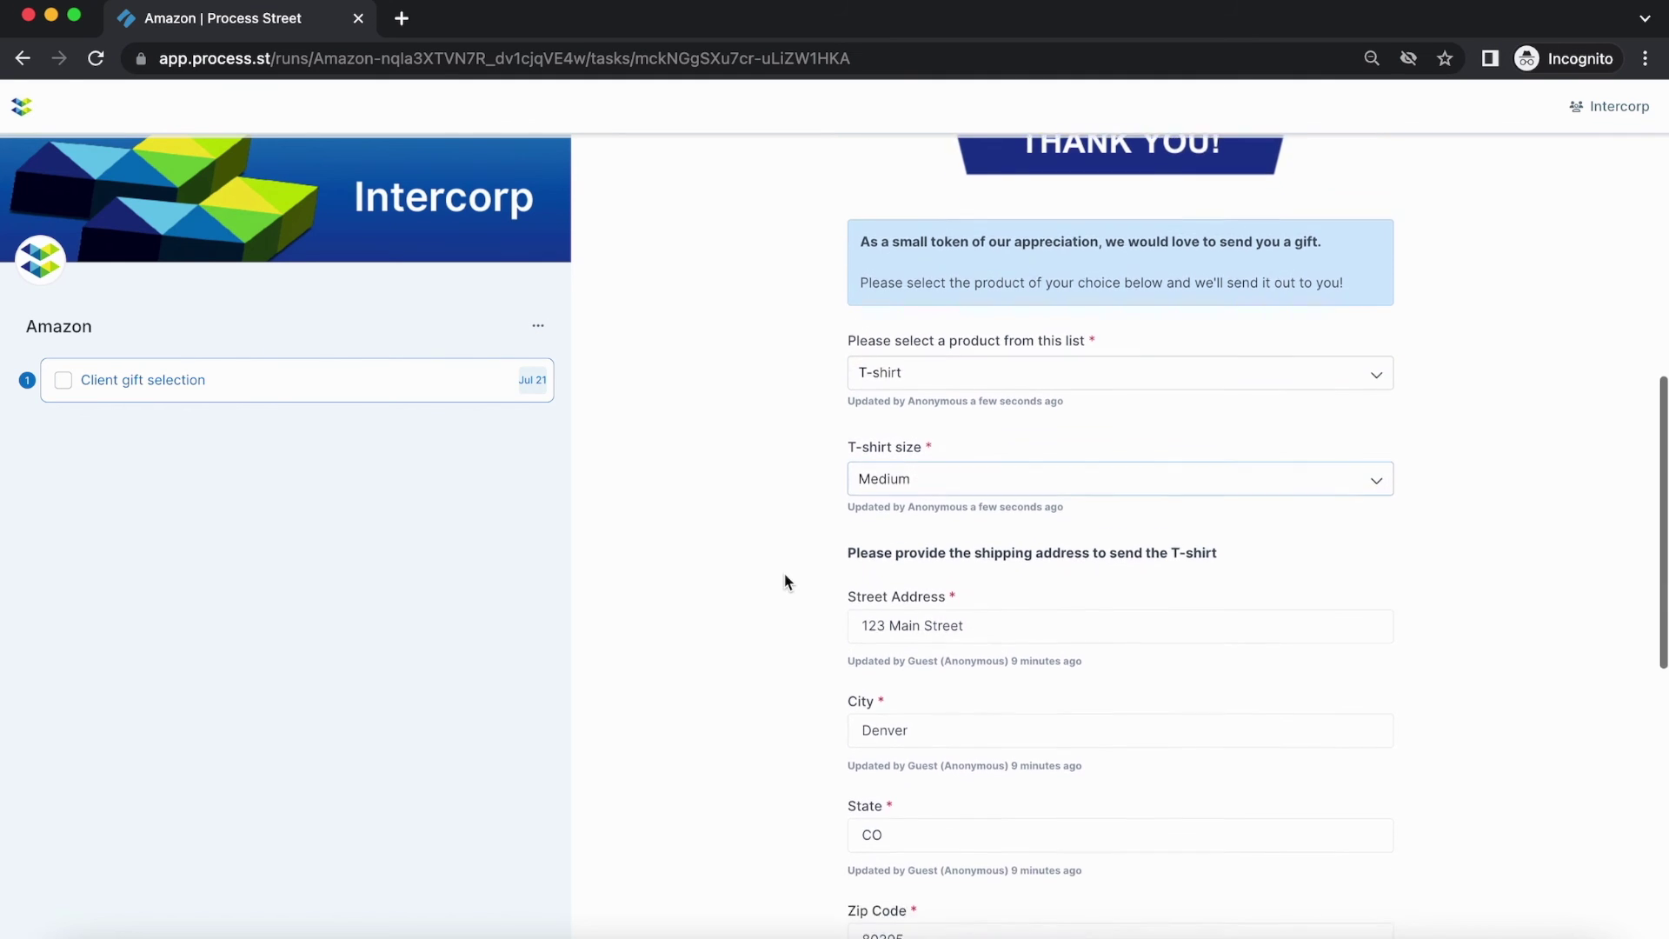
scroll(785, 589, "down", 3)
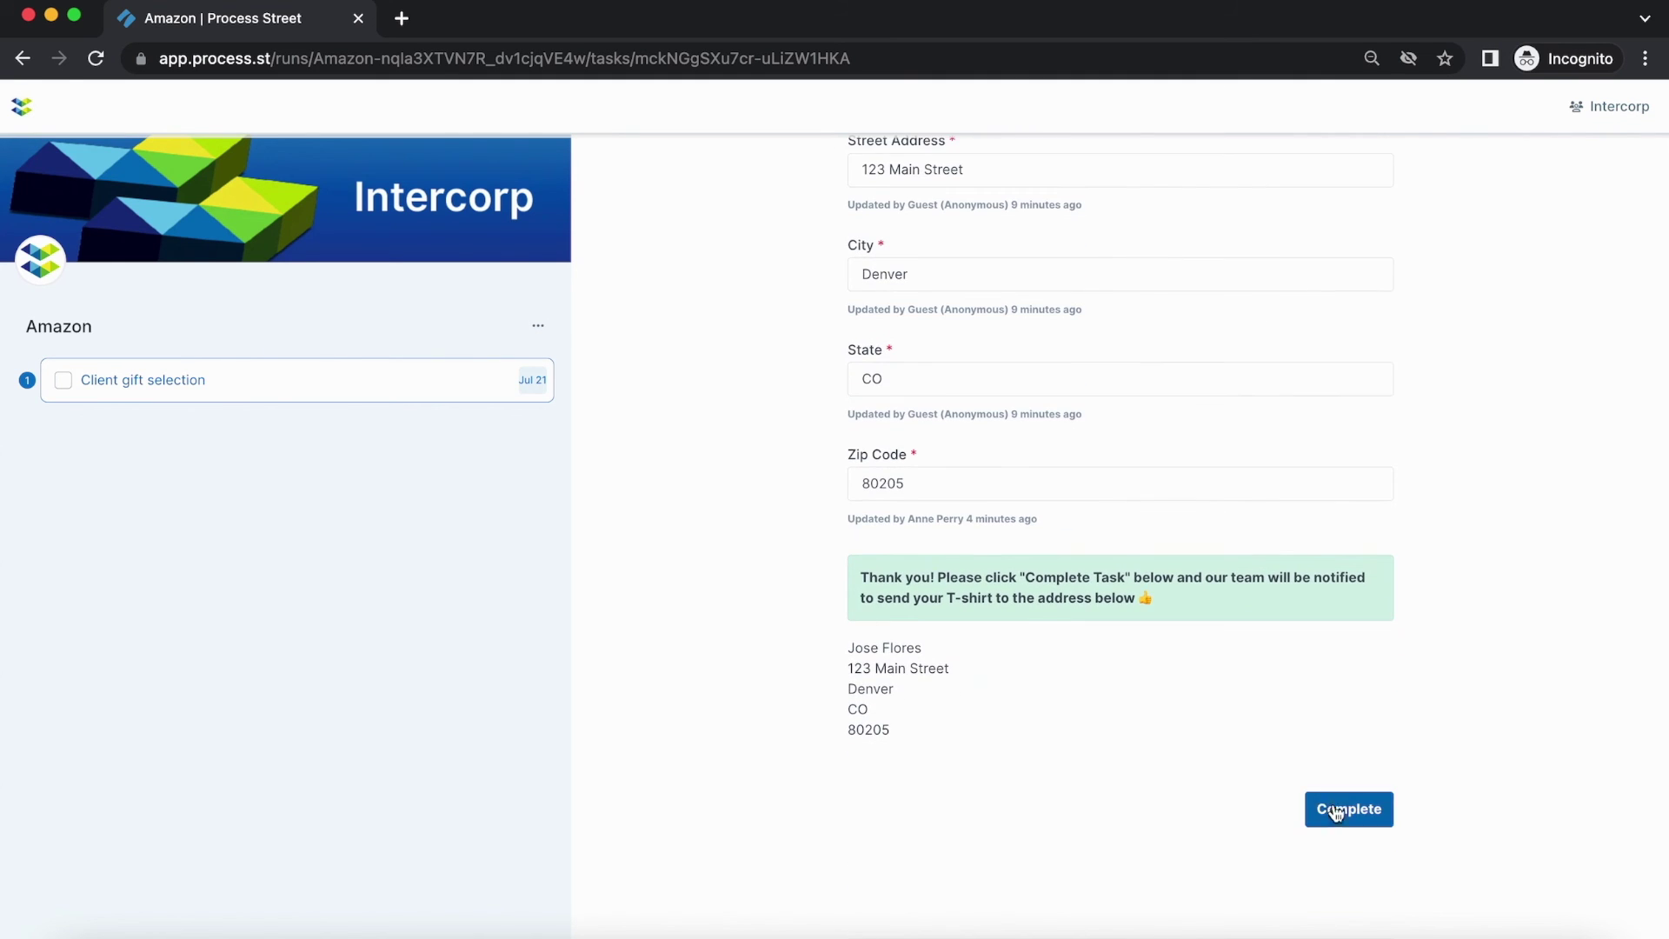
left_click(1333, 809)
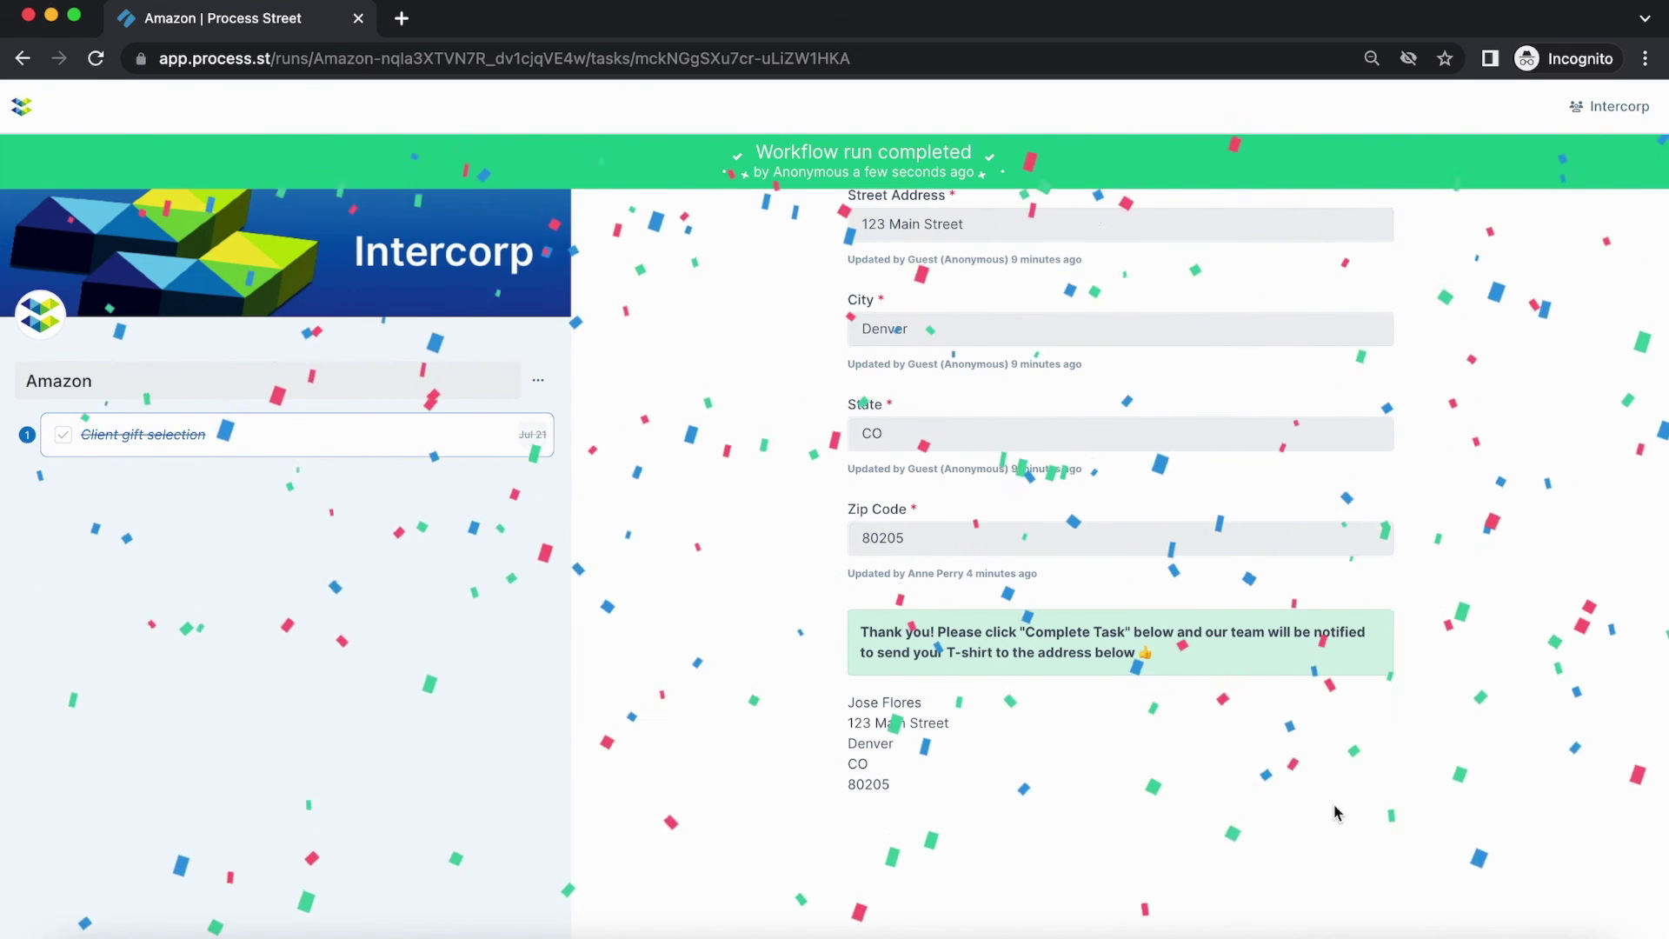
- Return to the signed-in browser window and reload the Amazon run
key("super+l")
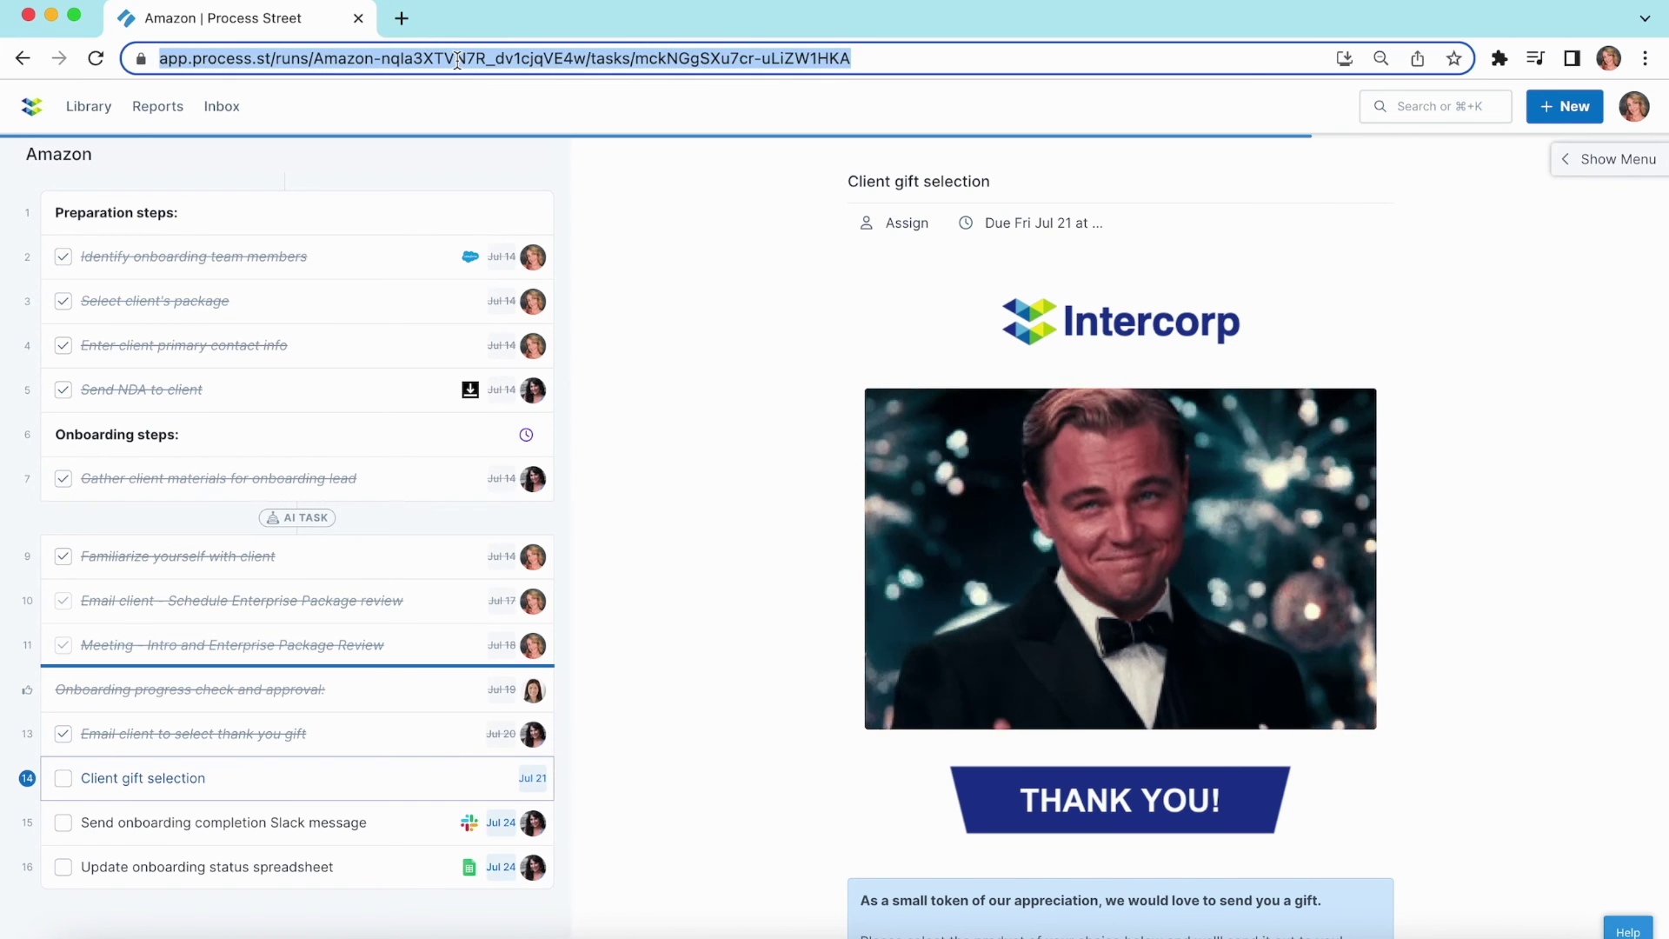
key("Return")
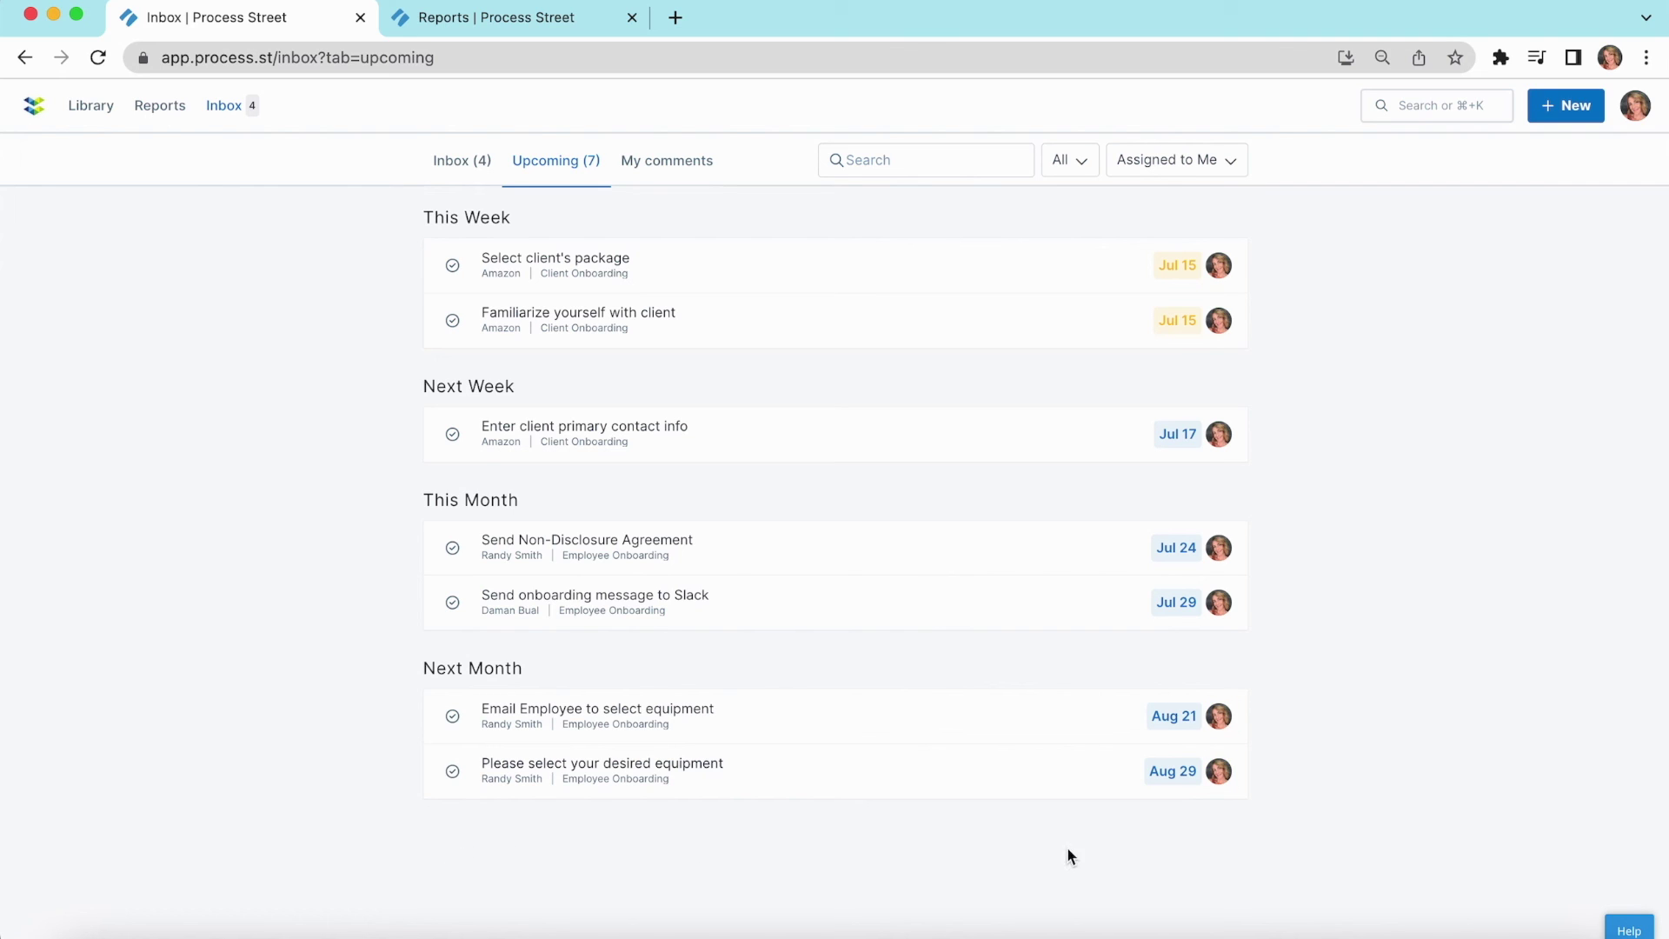
- Show upcoming tasks assigned to another teammate, then switch to the Reports page
left_click(1230, 167)
type("jeff")
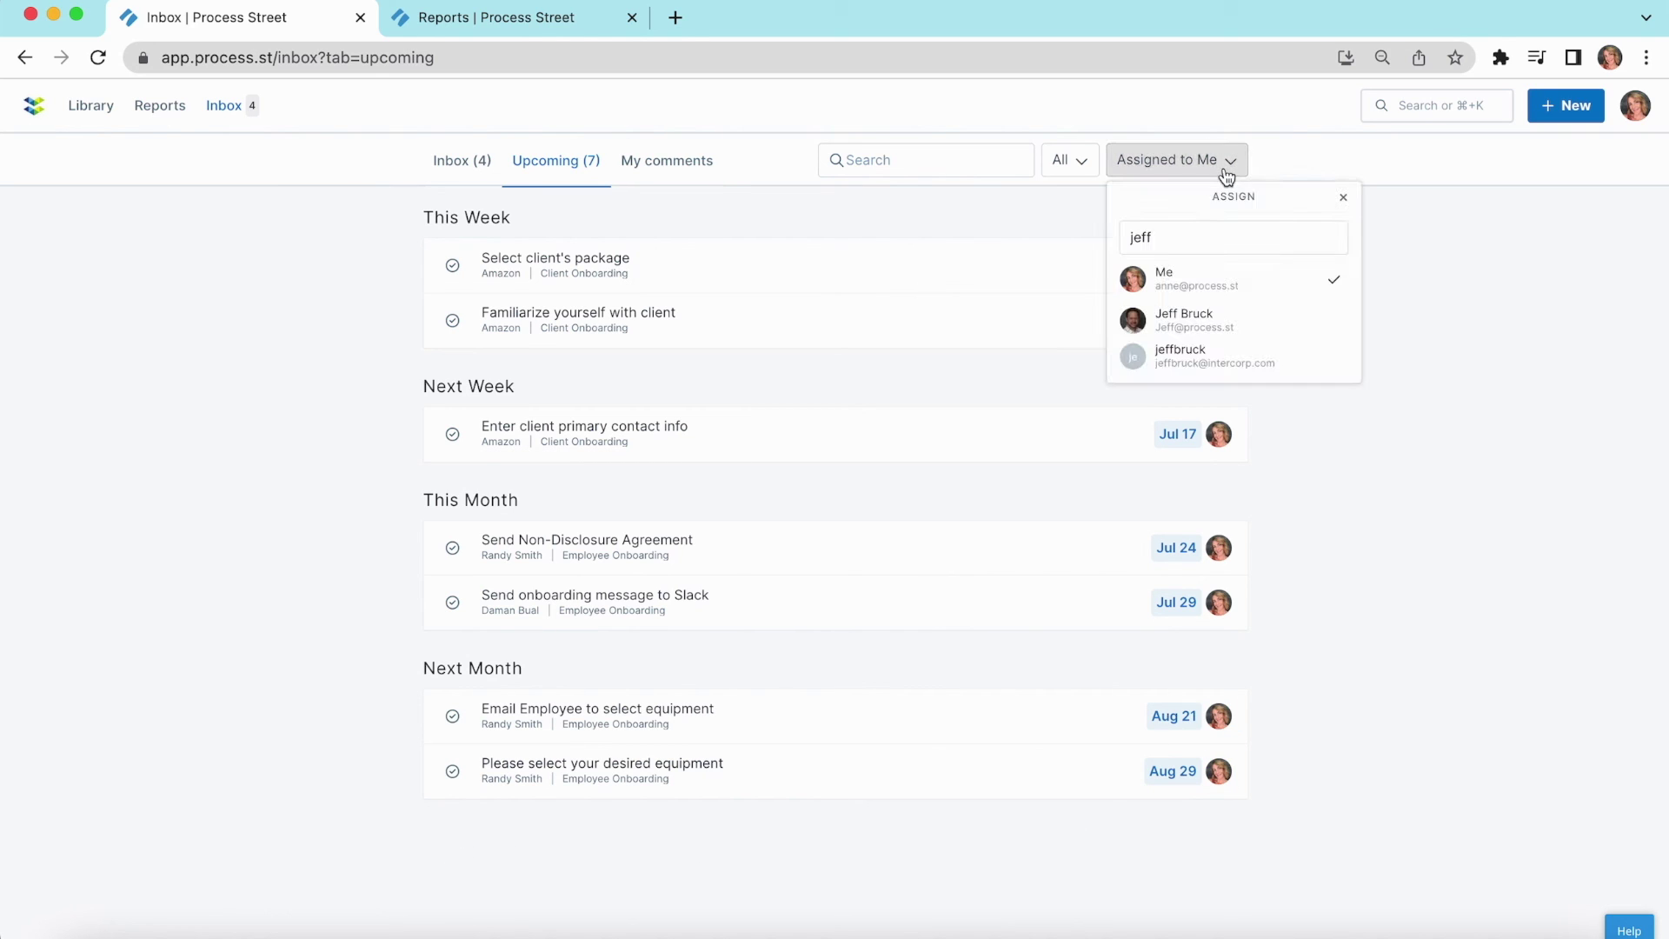
left_click(1194, 322)
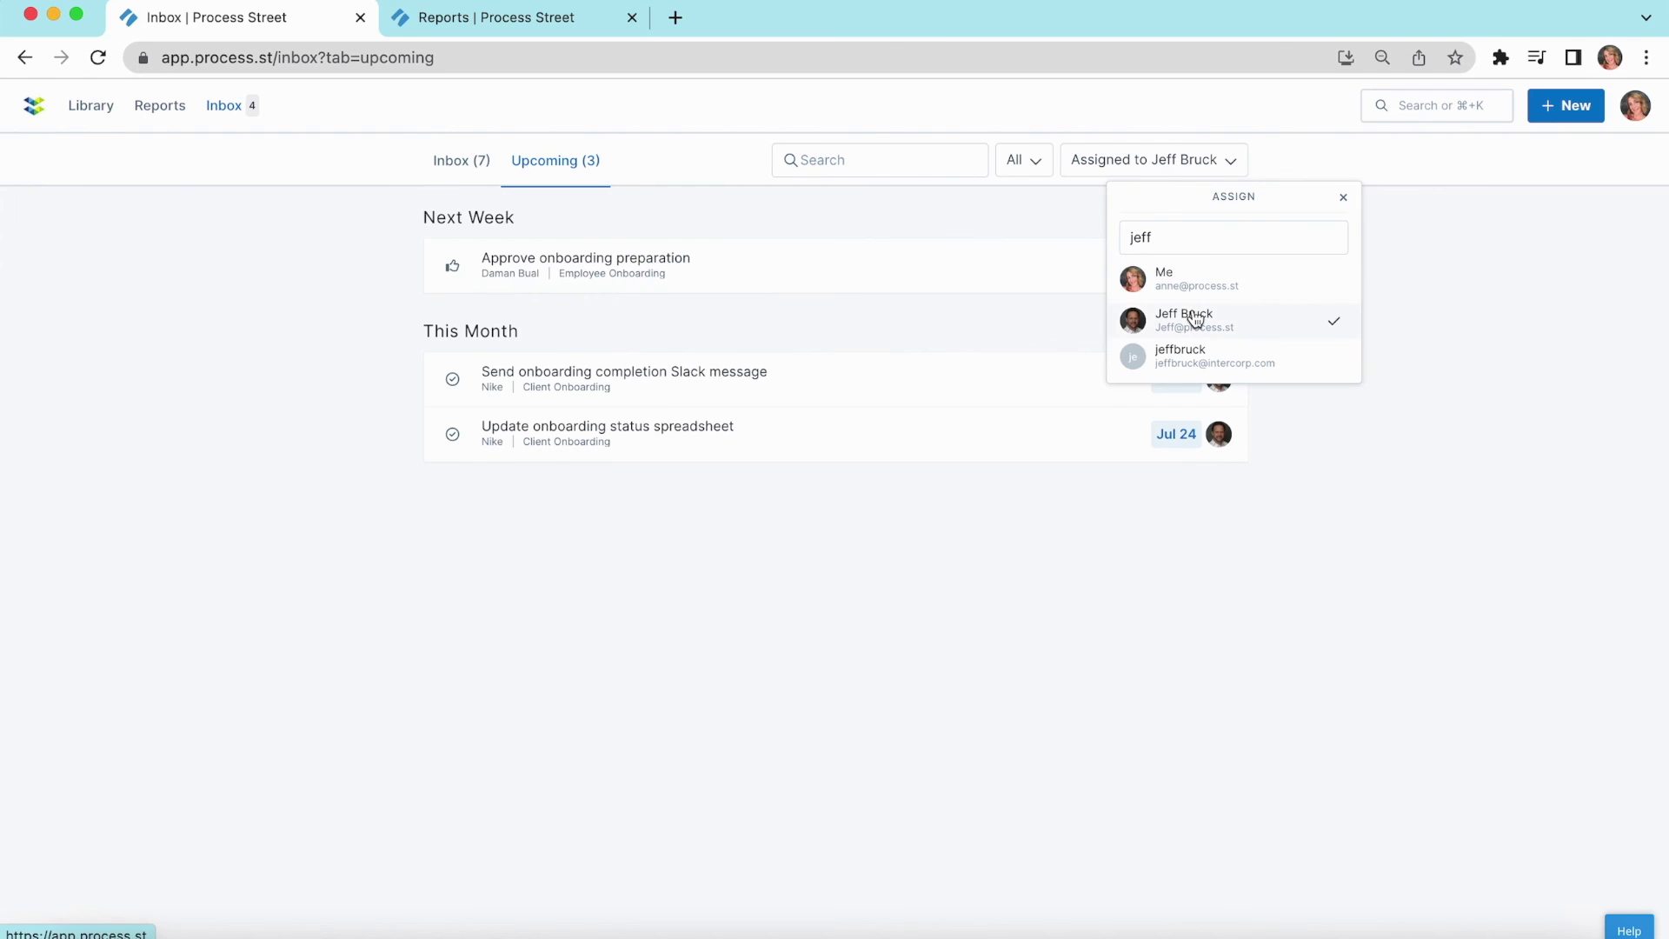
left_click(1320, 549)
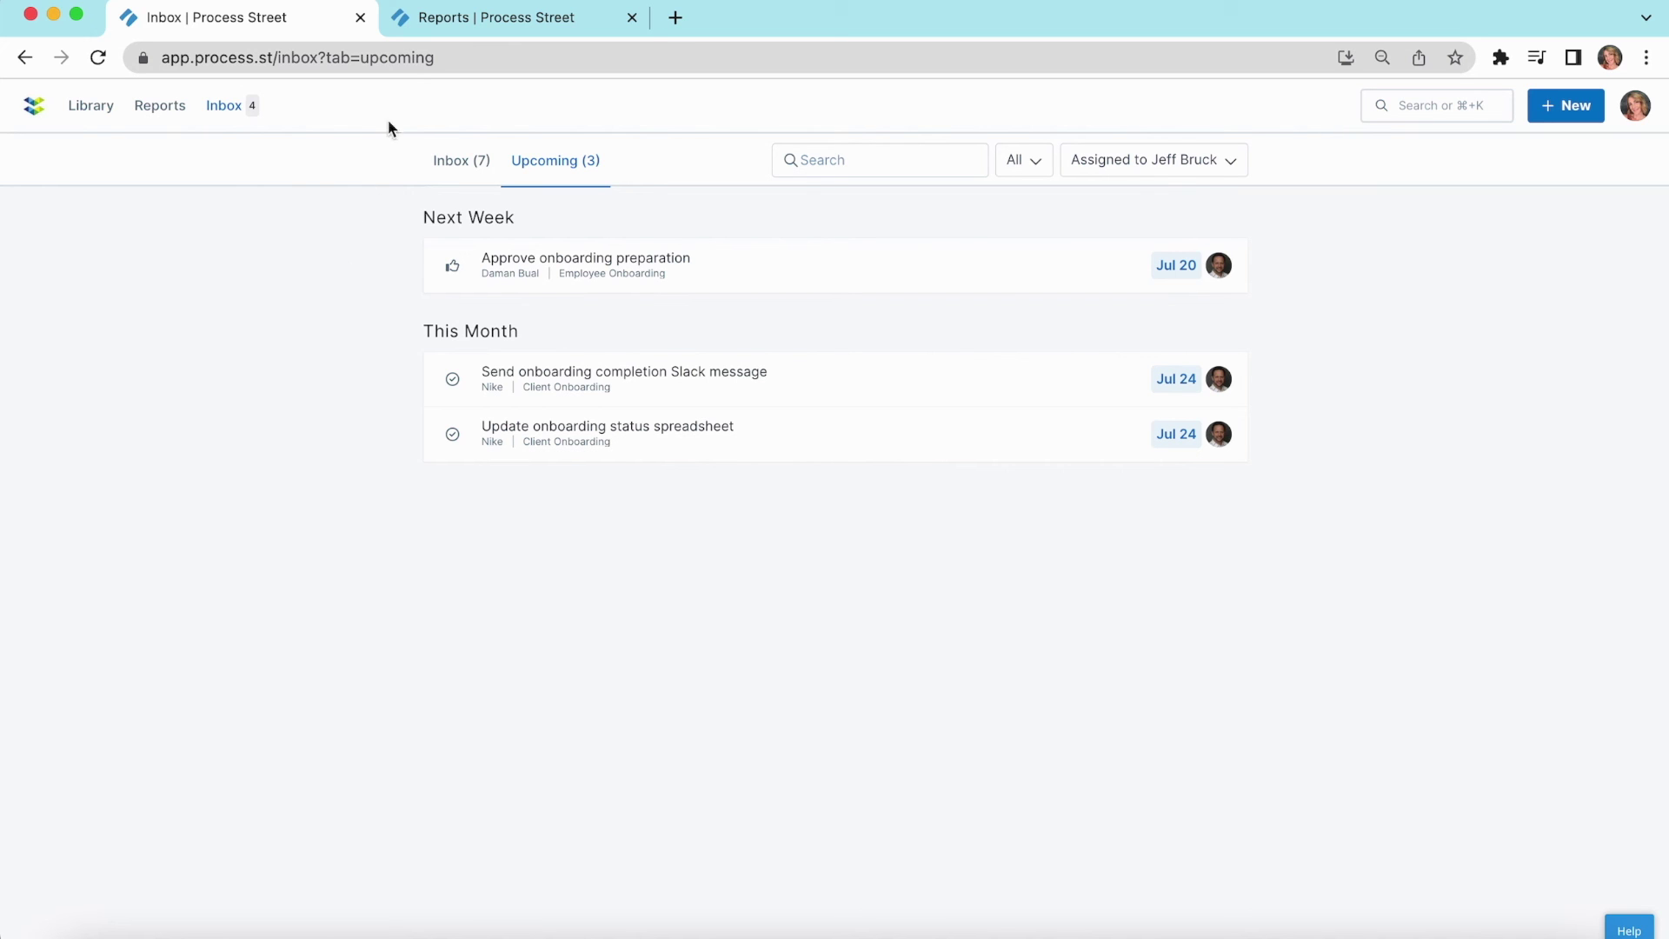
left_click(453, 25)
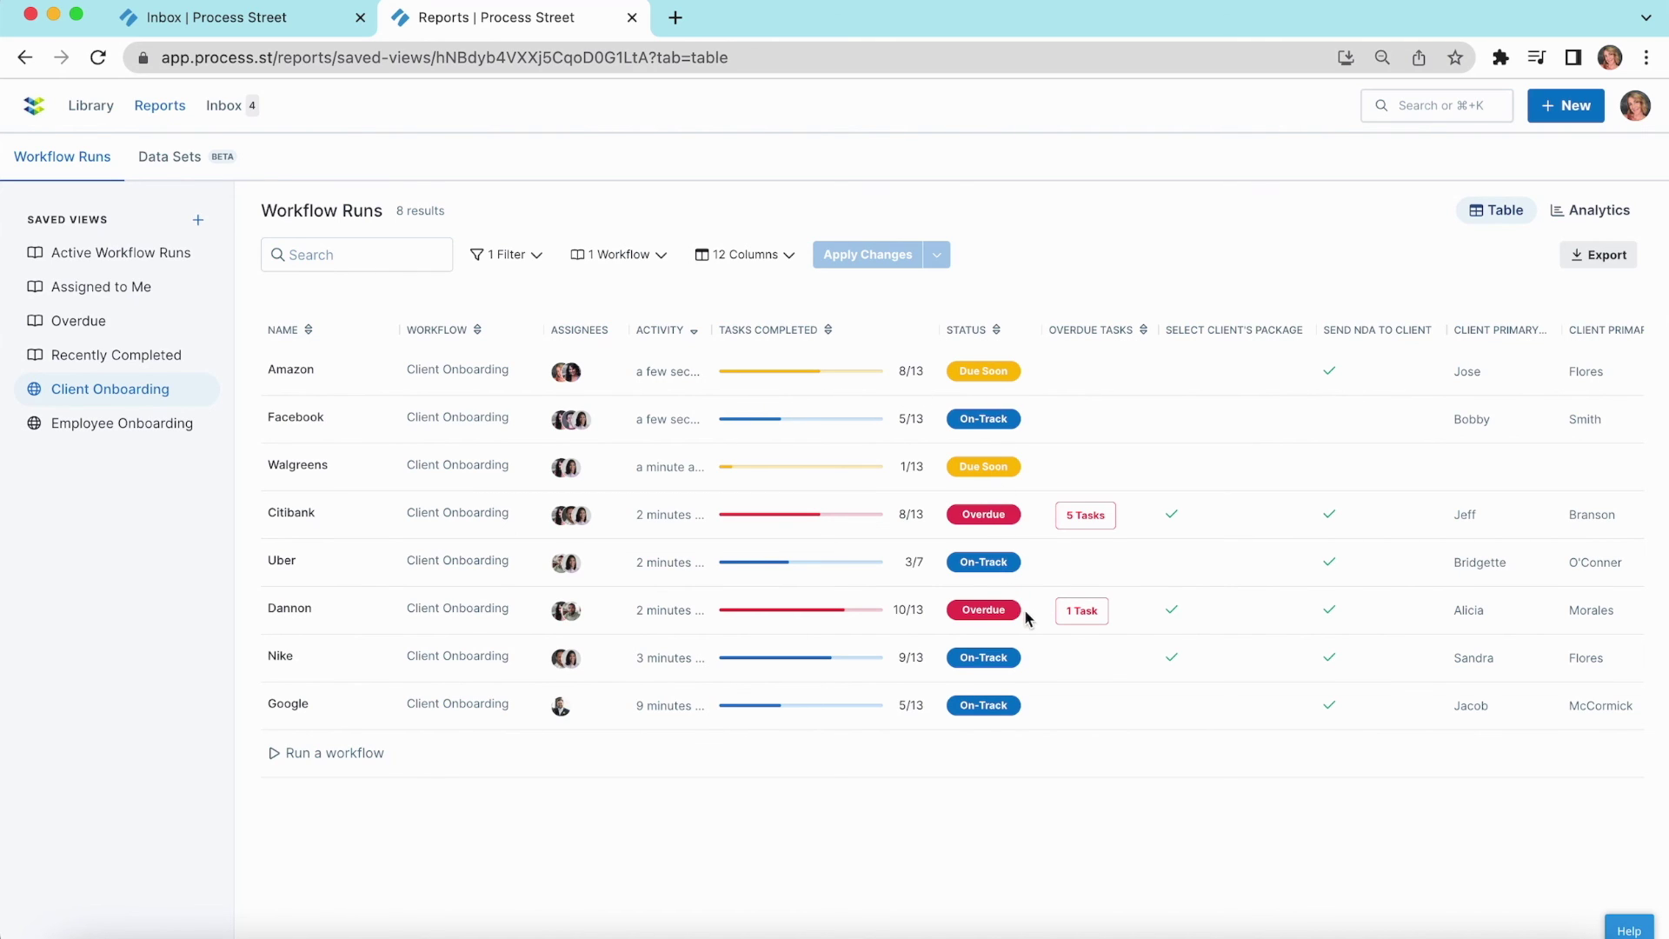
left_click(1073, 615)
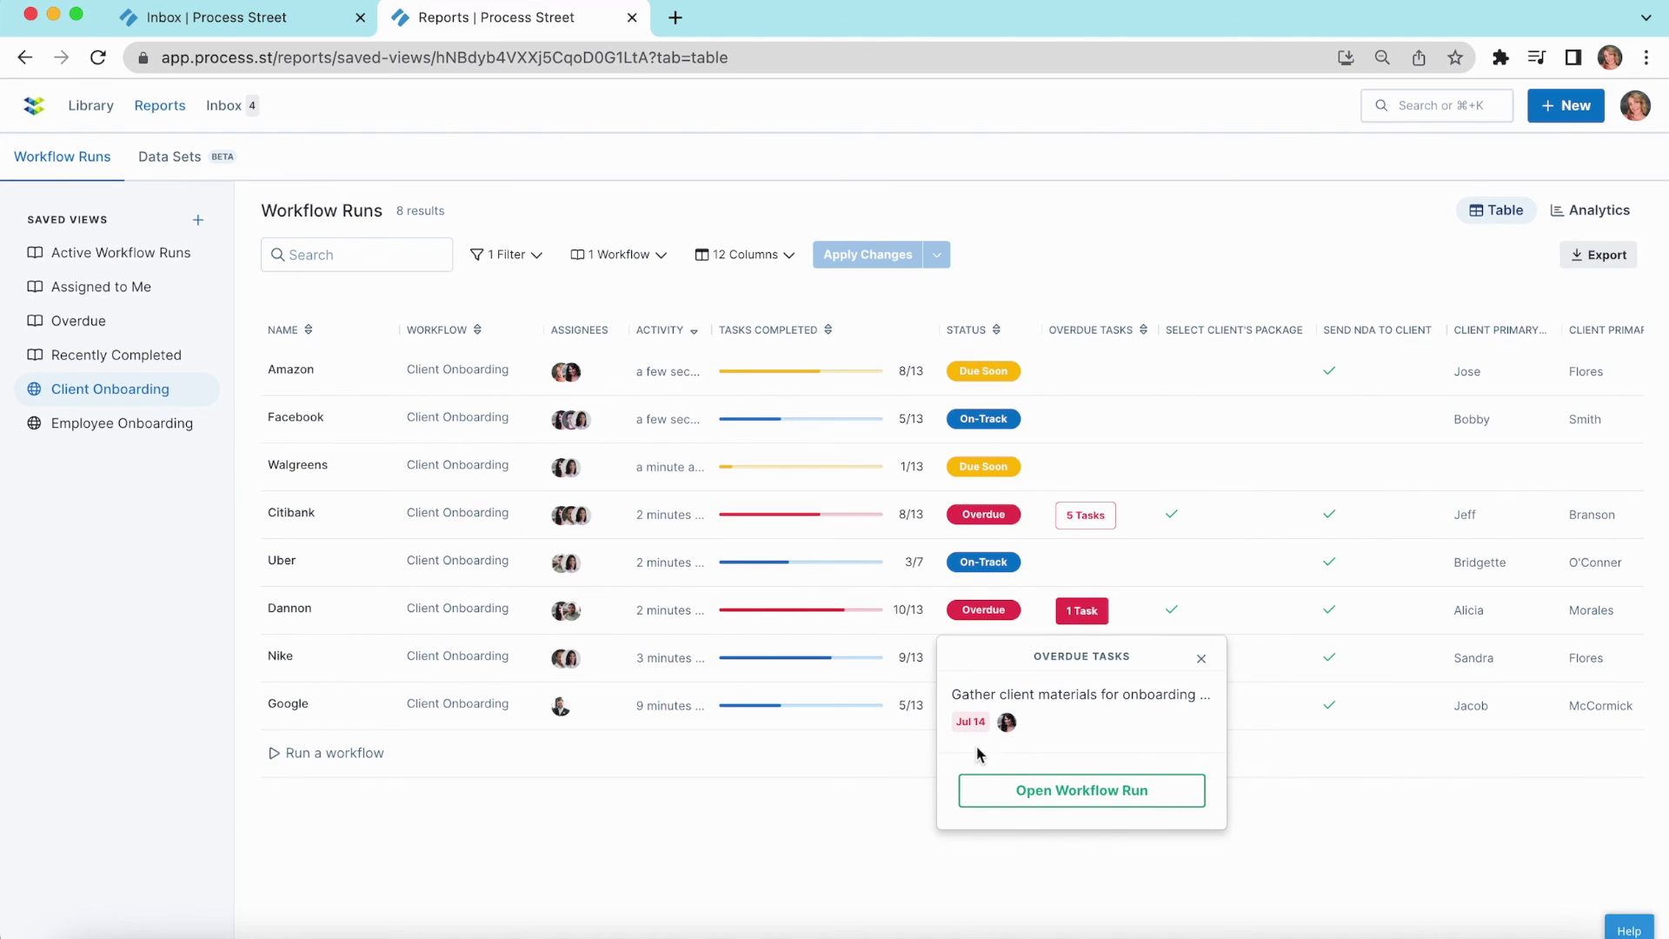
left_click(1201, 657)
scroll(1202, 671, "right", 1)
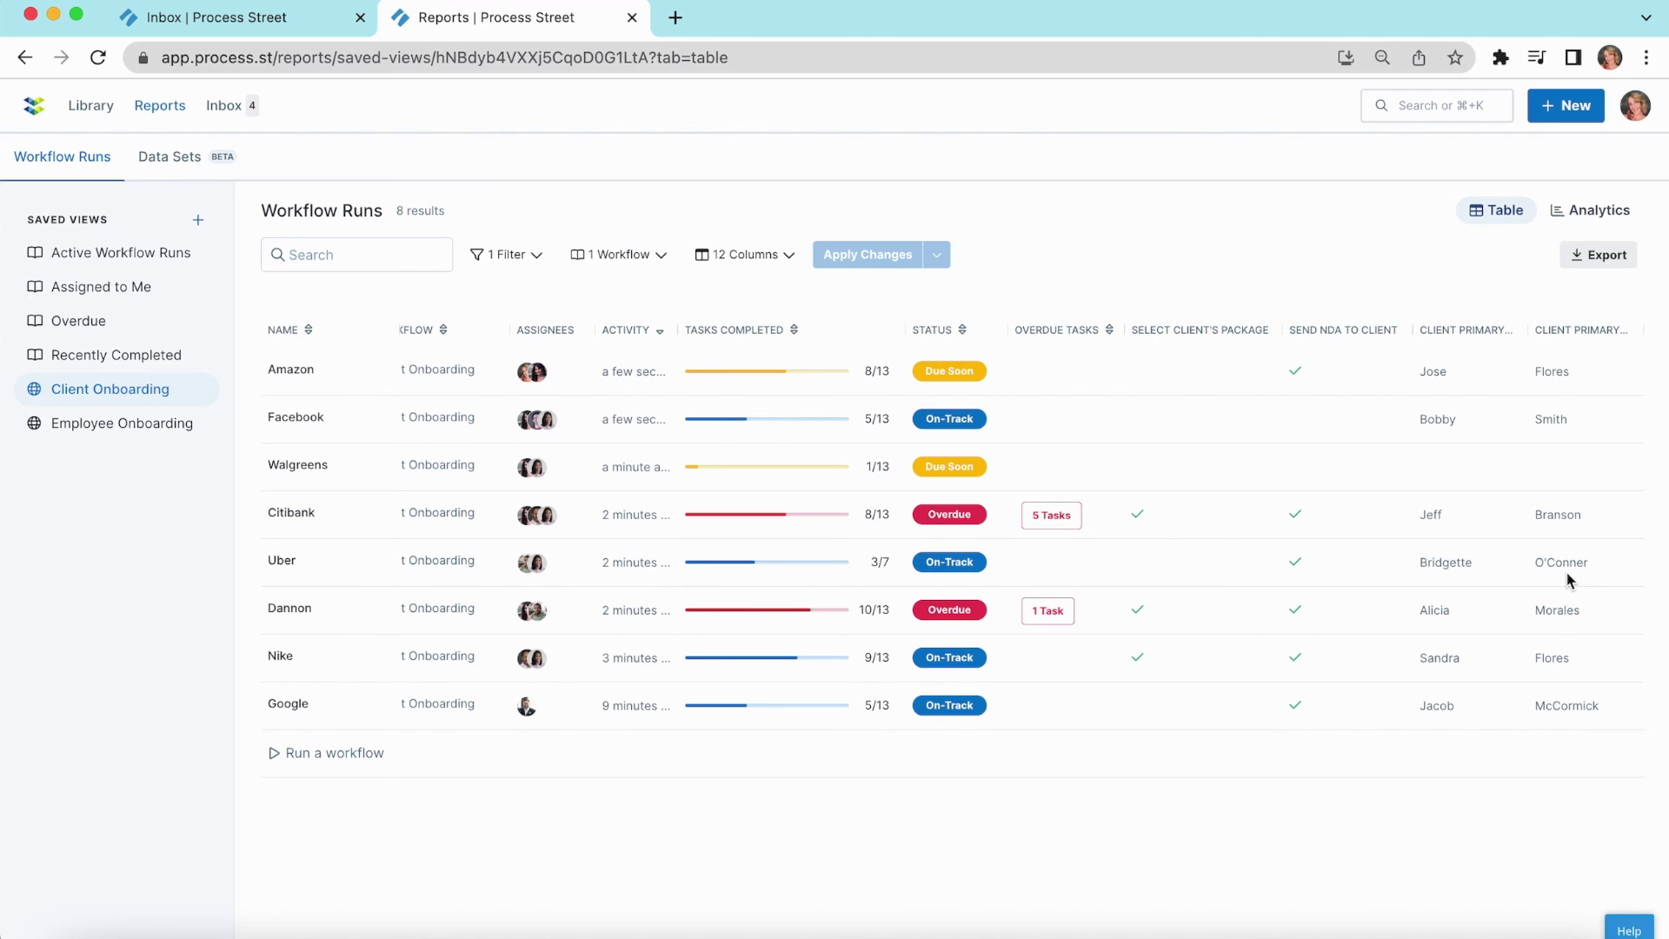
left_click(1612, 218)
scroll(1656, 419, "down", 3)
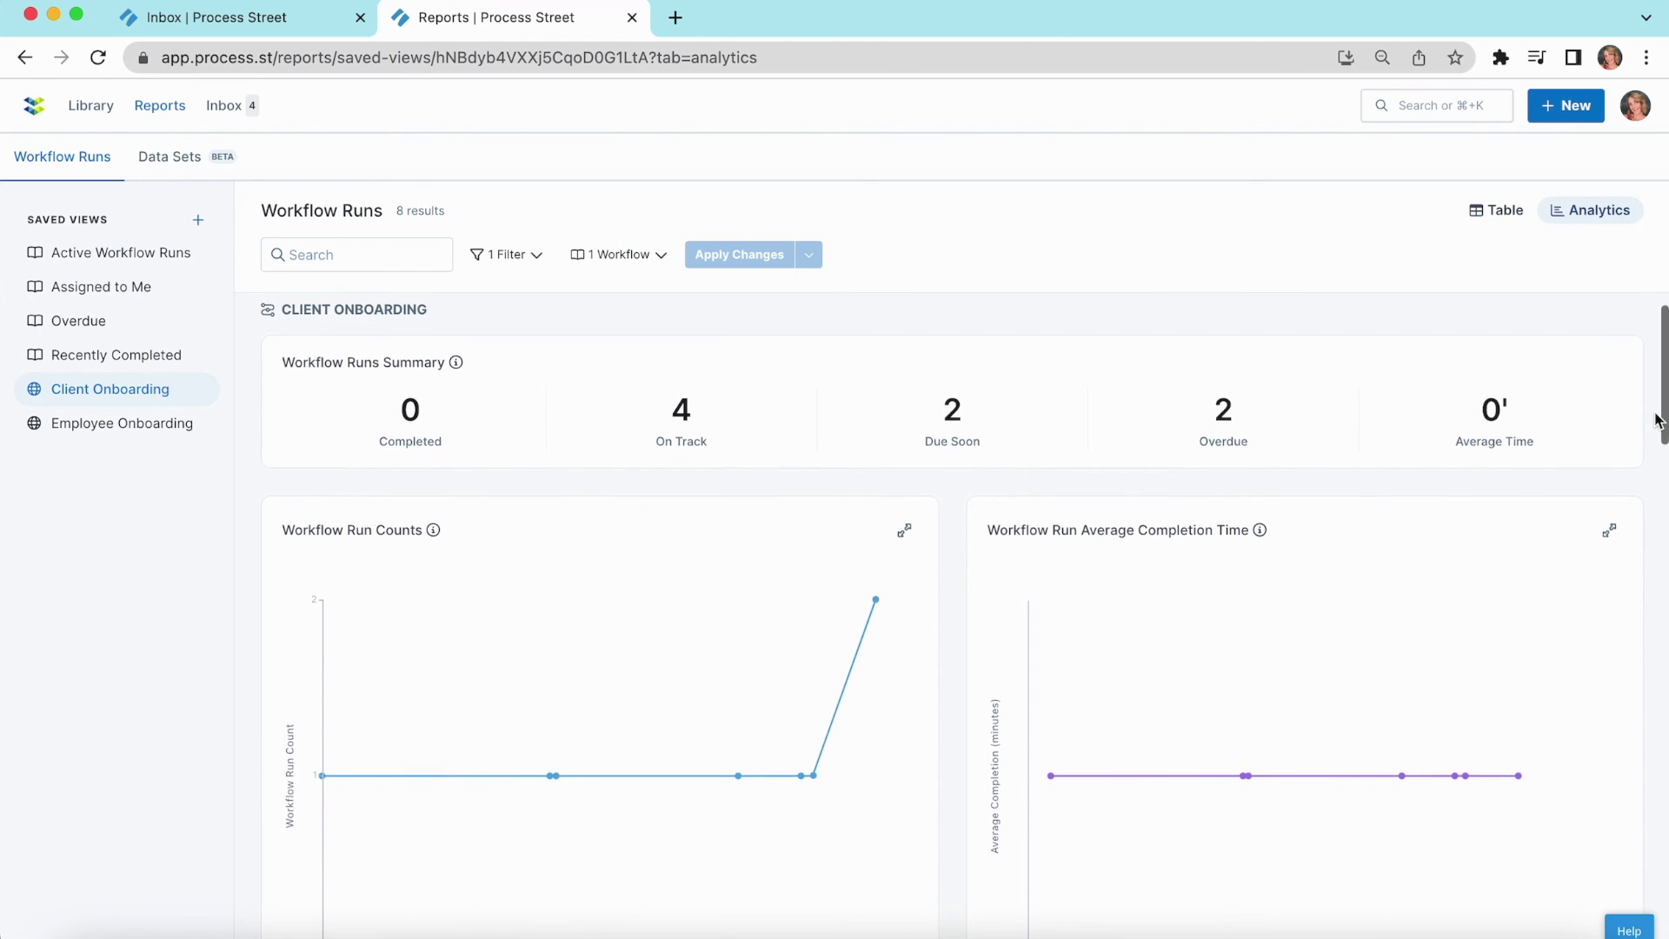
scroll(1656, 419, "down", 1)
scroll(1655, 419, "down", 1)
scroll(1656, 418, "down", 2)
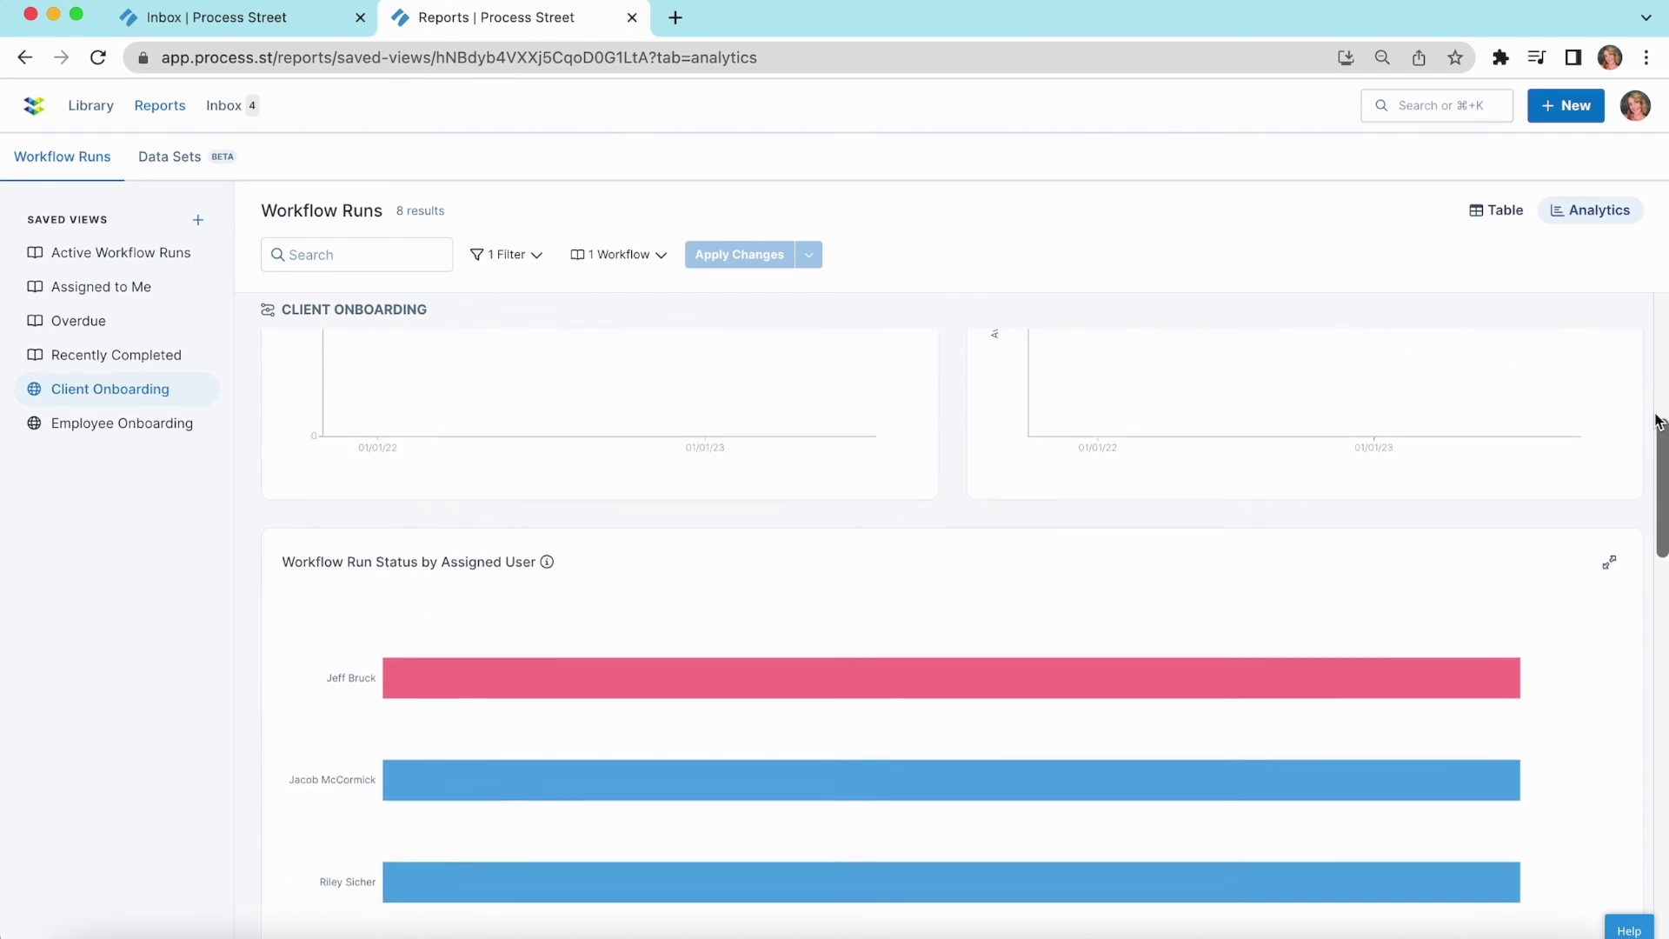
scroll(1657, 419, "down", 1)
scroll(1656, 418, "down", 1)
scroll(1656, 418, "down", 2)
scroll(1657, 418, "down", 1)
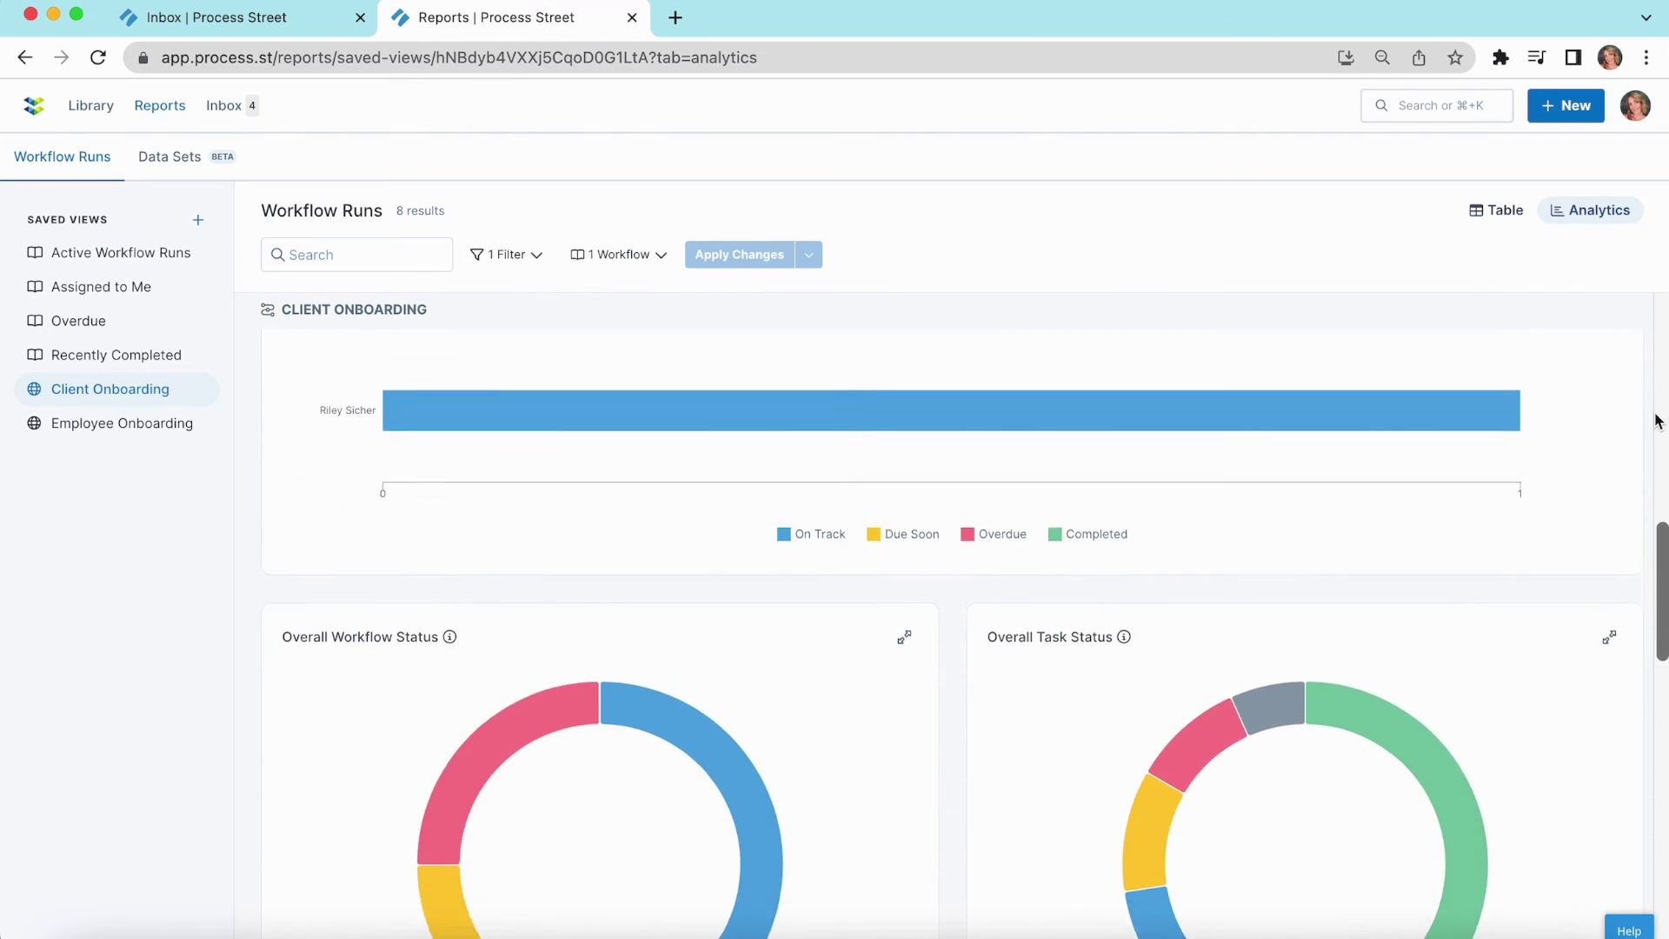
scroll(1657, 419, "down", 1)
scroll(1655, 419, "down", 1)
scroll(1656, 419, "down", 1)
scroll(1656, 418, "down", 1)
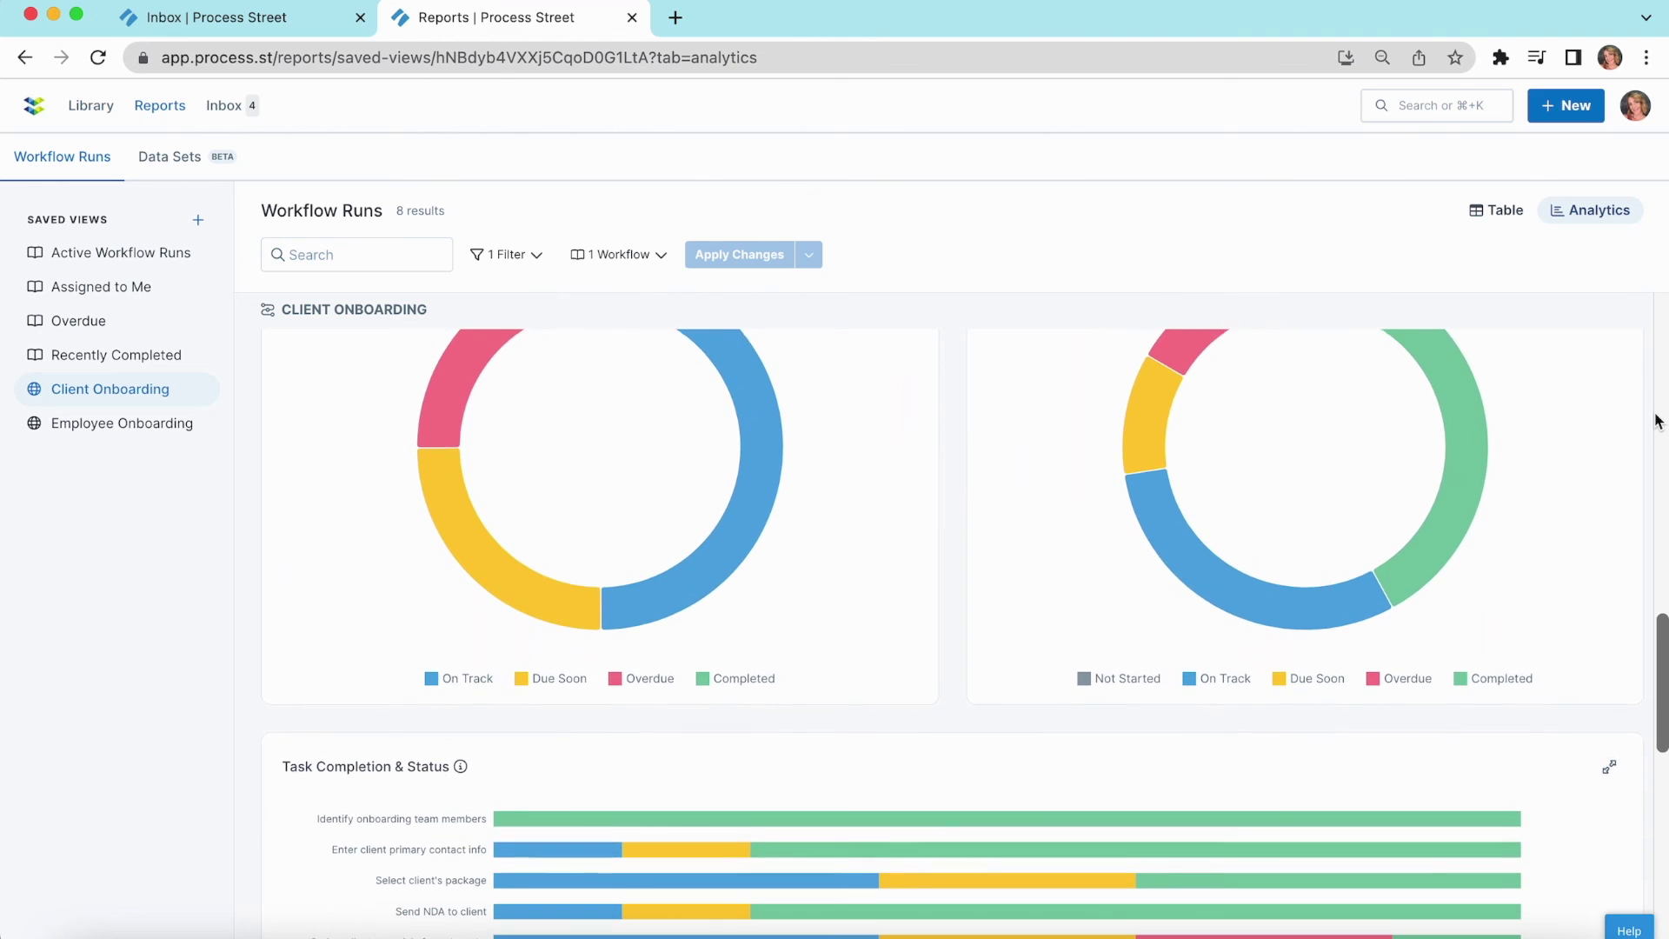
scroll(1656, 419, "down", 1)
scroll(1656, 418, "down", 1)
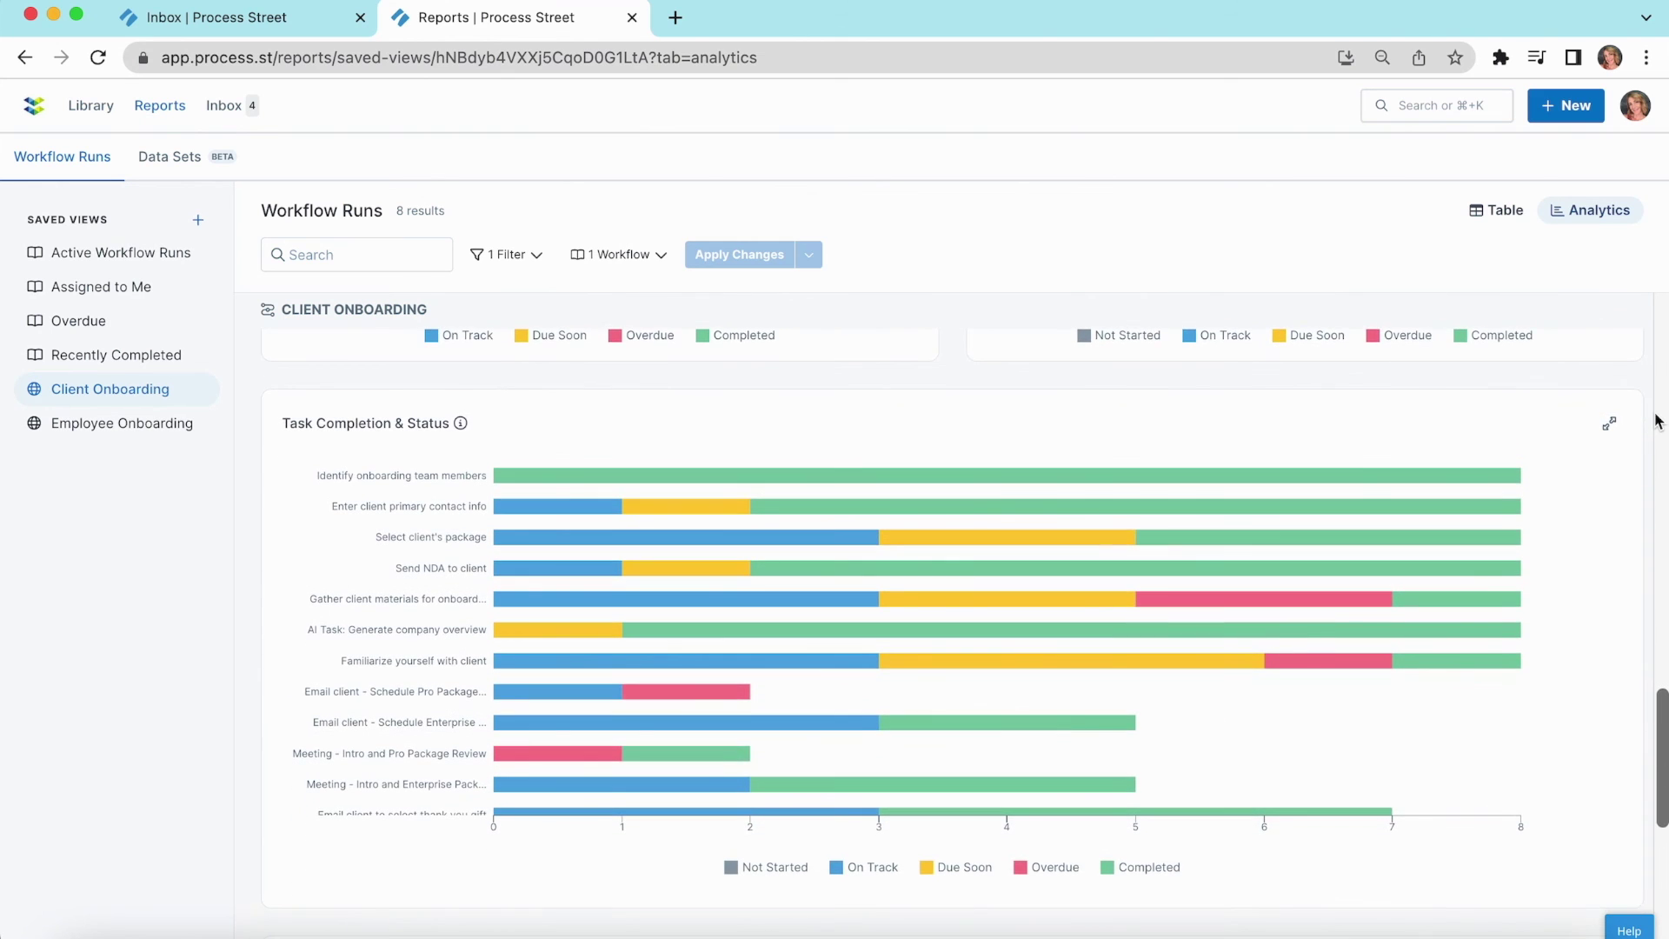